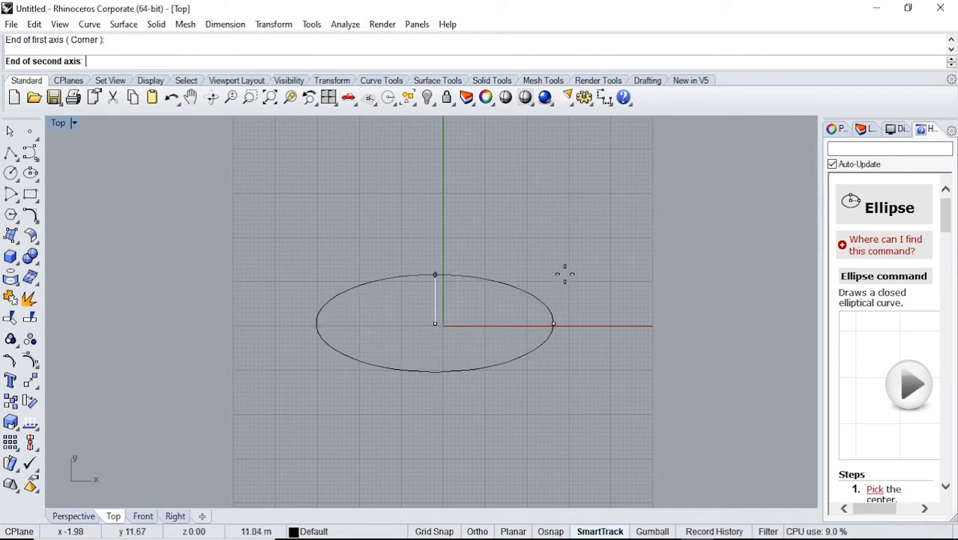
Step: Finish the first ellipse with a vertical half-axis of about 11 m and draw a second overlapping ellipse with half-axes of about 29 m and 10 m
click(563, 274)
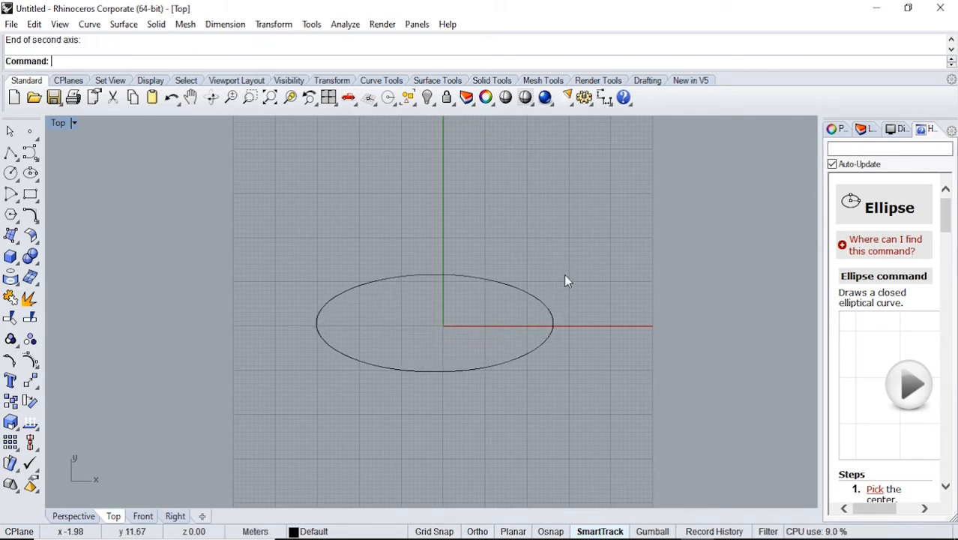
click(416, 277)
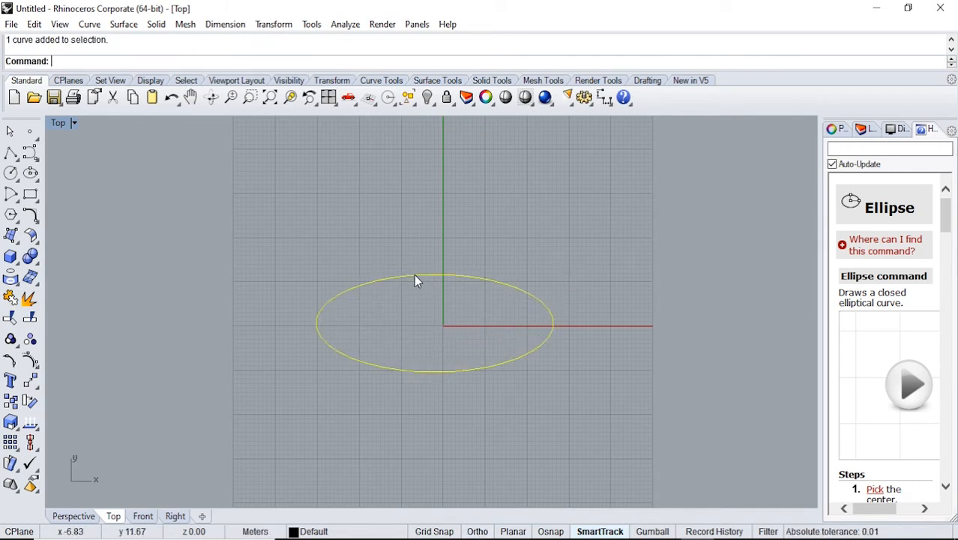
right_click(529, 268)
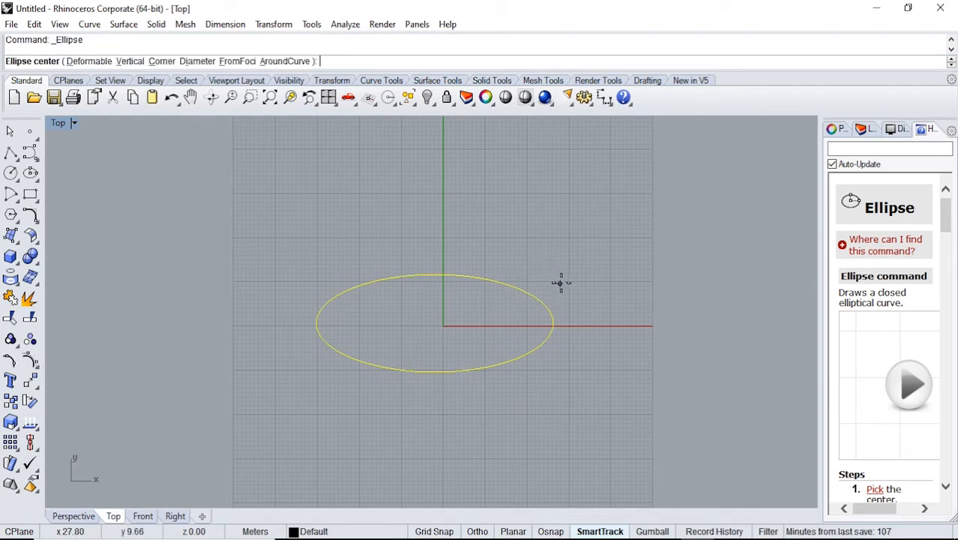
click(518, 336)
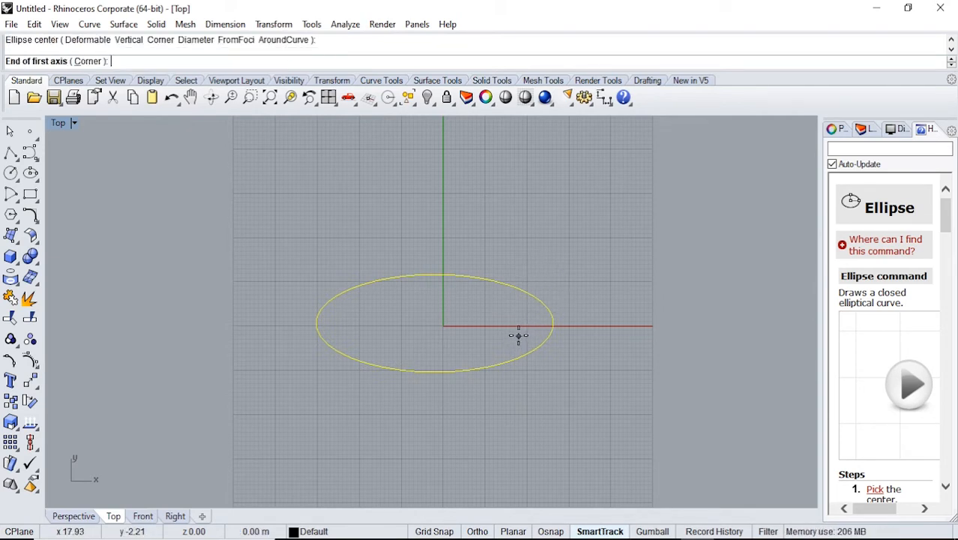
key(shift)
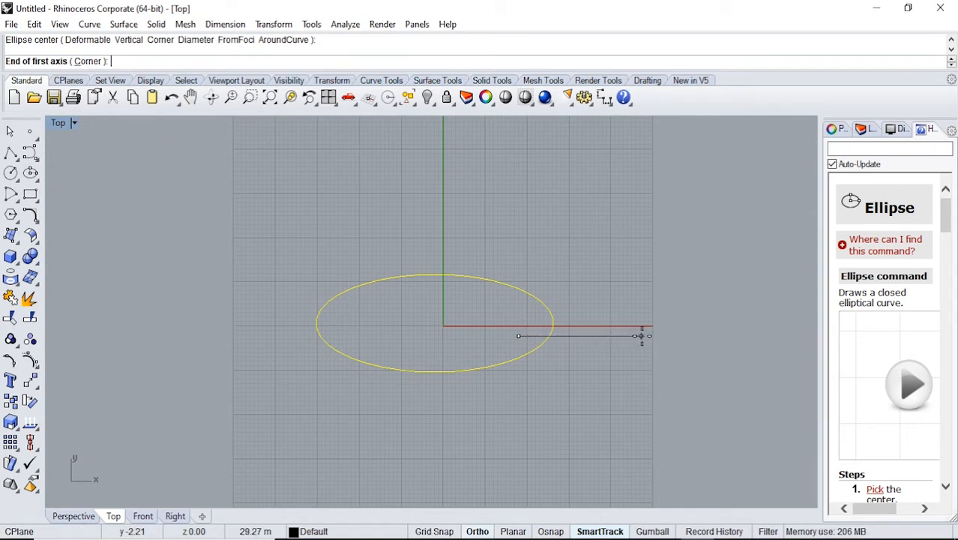
click(642, 336)
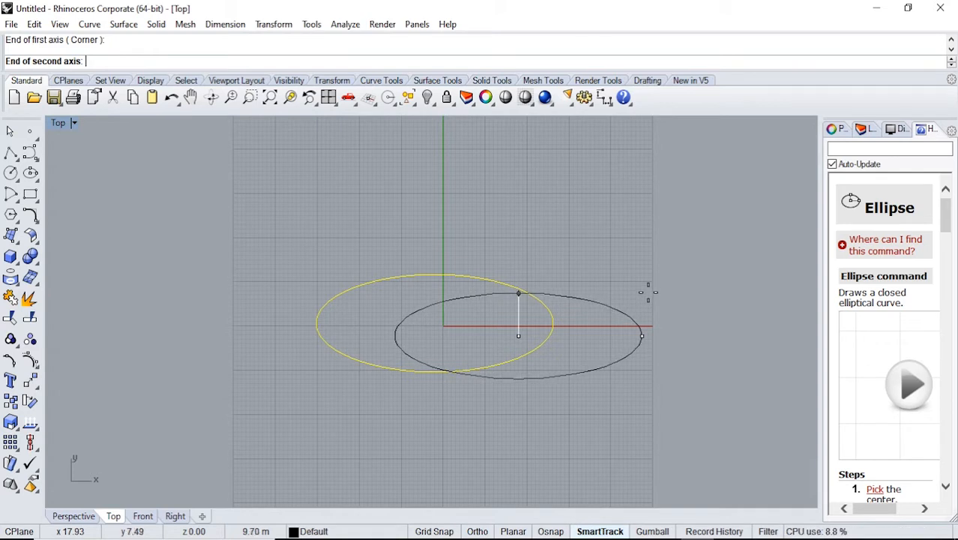
click(649, 292)
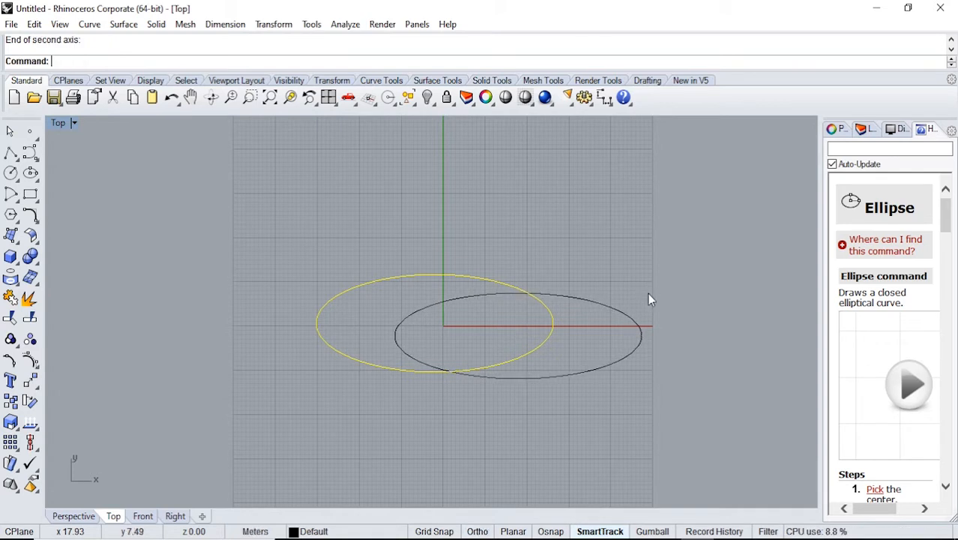
Step: Move the second ellipse down and to the right so that it still overlaps the first ellipse's lower right part
click(599, 303)
drag(601, 304, 628, 332)
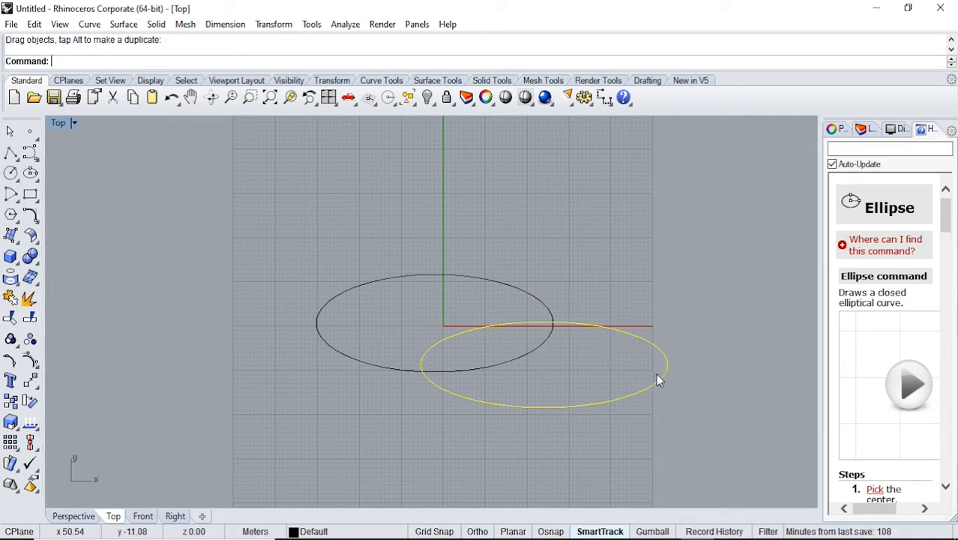
scroll(592, 325, down, 1)
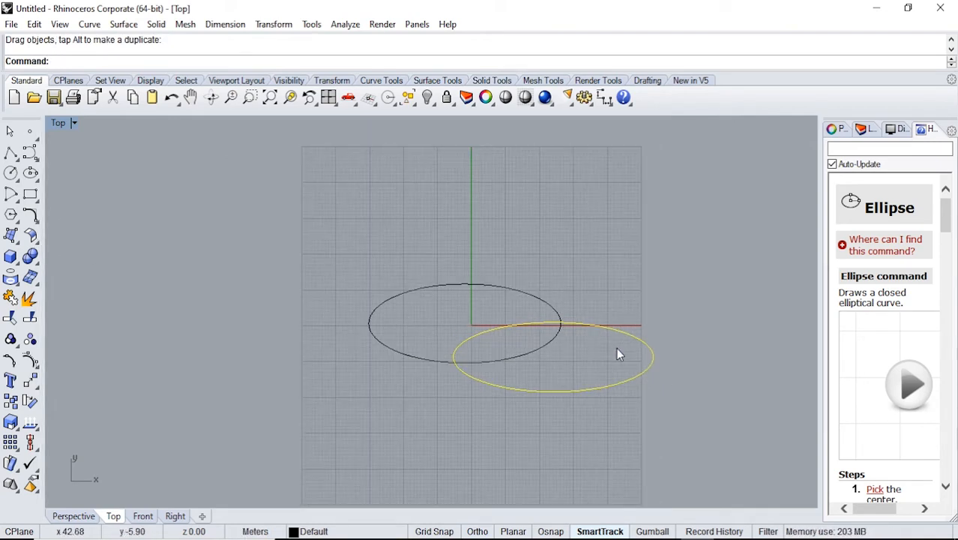
click(193, 231)
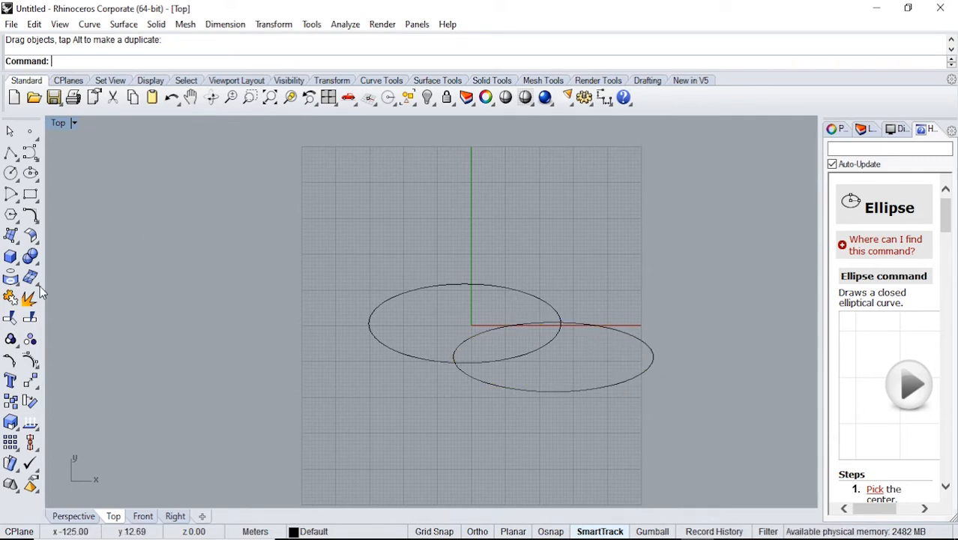
Step: Trim the second ellipse with the first as cutting object, removing the portion outside the first ellipse
click(12, 320)
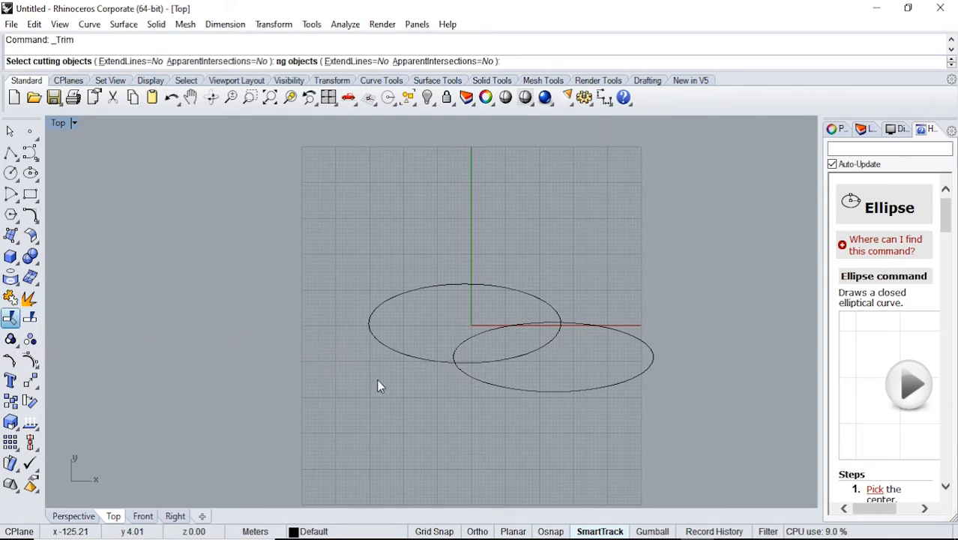
click(440, 359)
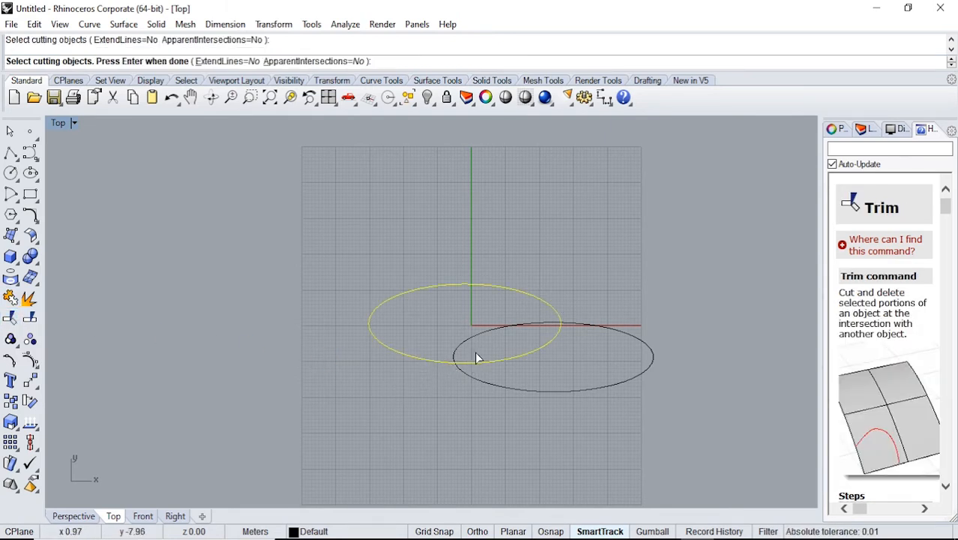
key(Return)
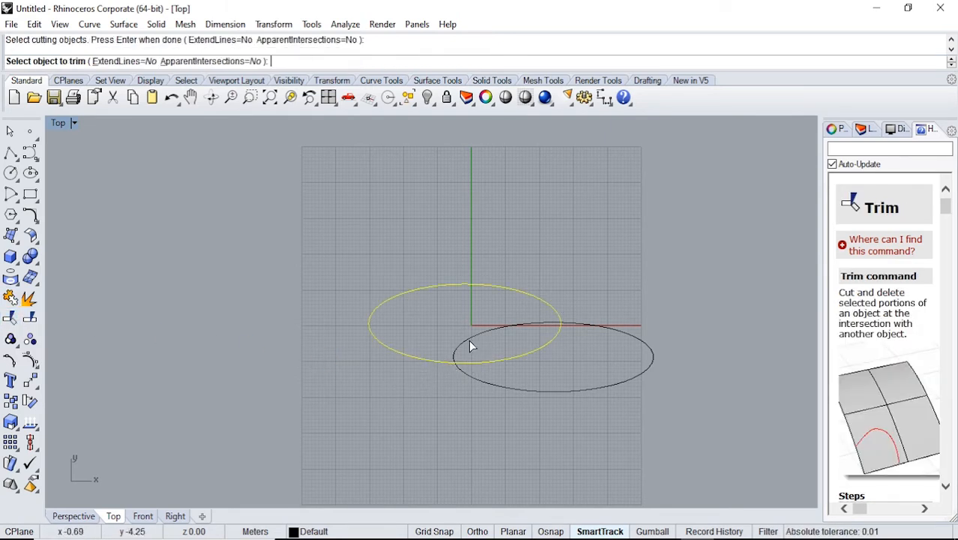
click(467, 338)
key(ctrl+z)
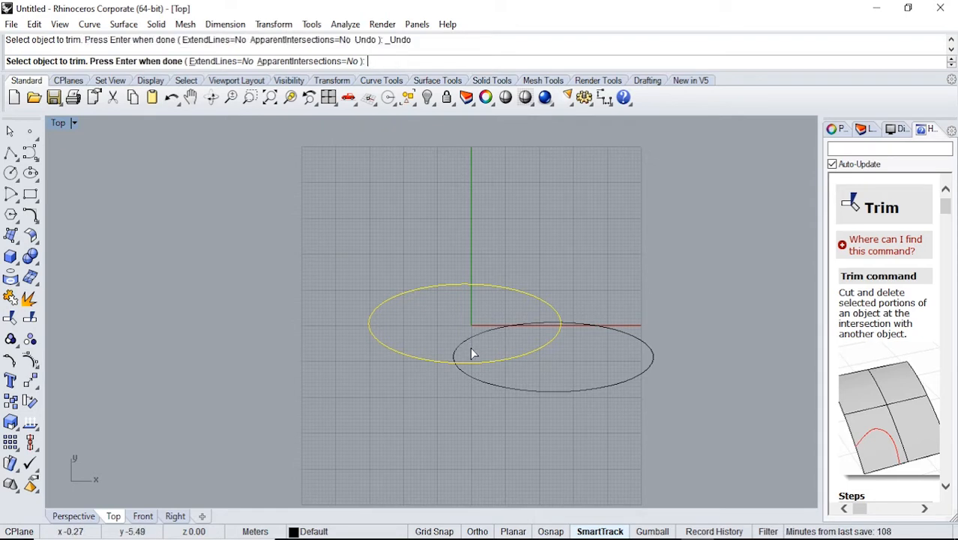
click(488, 381)
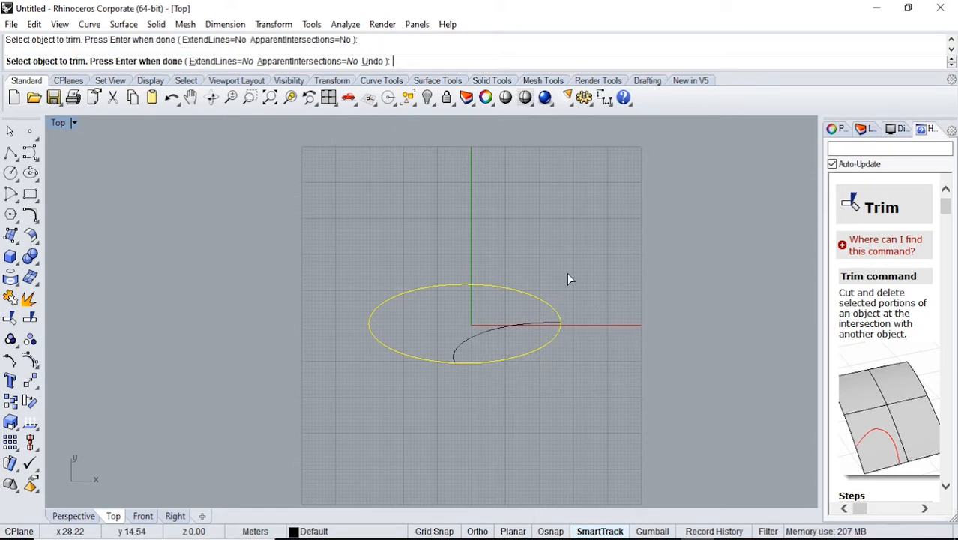
key(Return)
Step: Trim away the first ellipse's lower right arc between its intersections with the remaining inner arc, using both curves as cutting objects
key(Return)
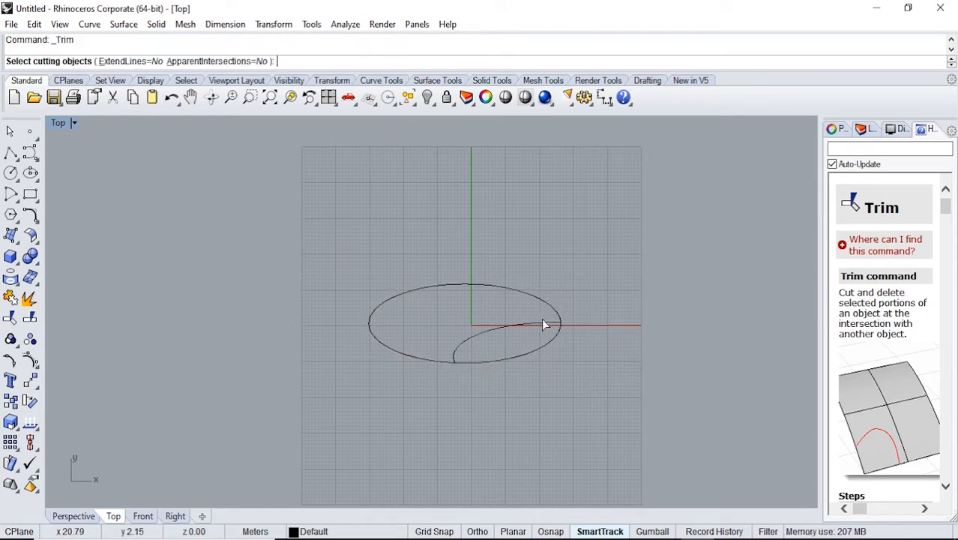
click(551, 325)
click(551, 309)
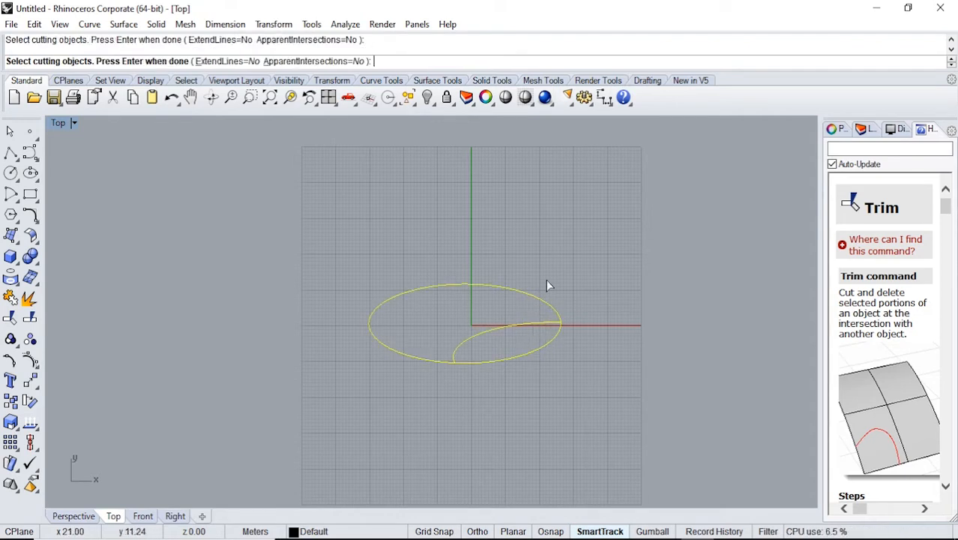
key(Return)
click(553, 345)
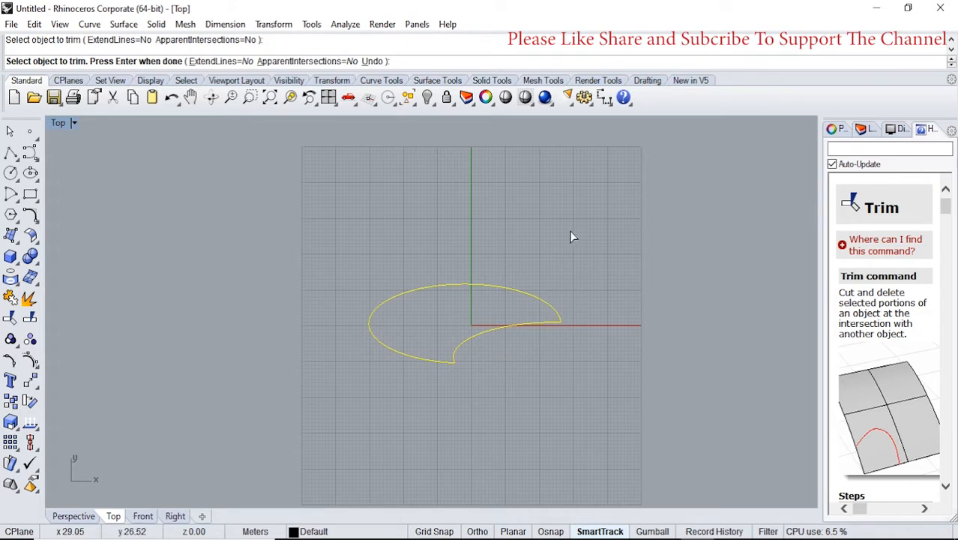
key(Return)
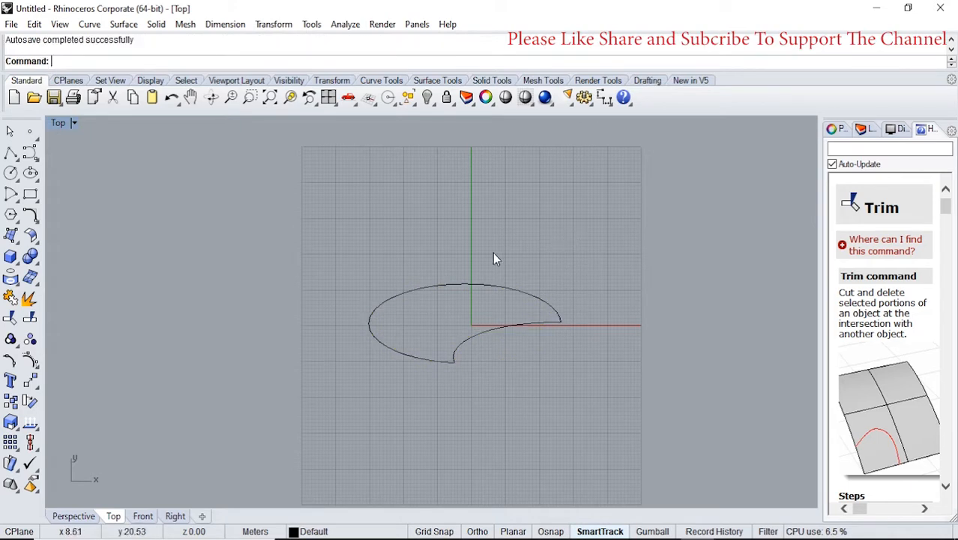
Step: Show all four viewports and join the trimmed ellipse and the inner arc into one closed curve
double_click(60, 124)
click(287, 212)
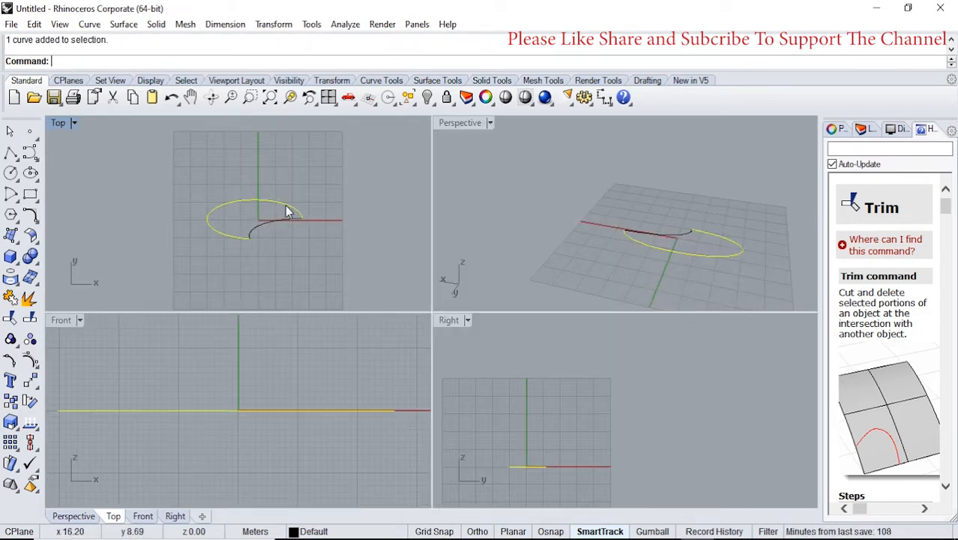
click(257, 228)
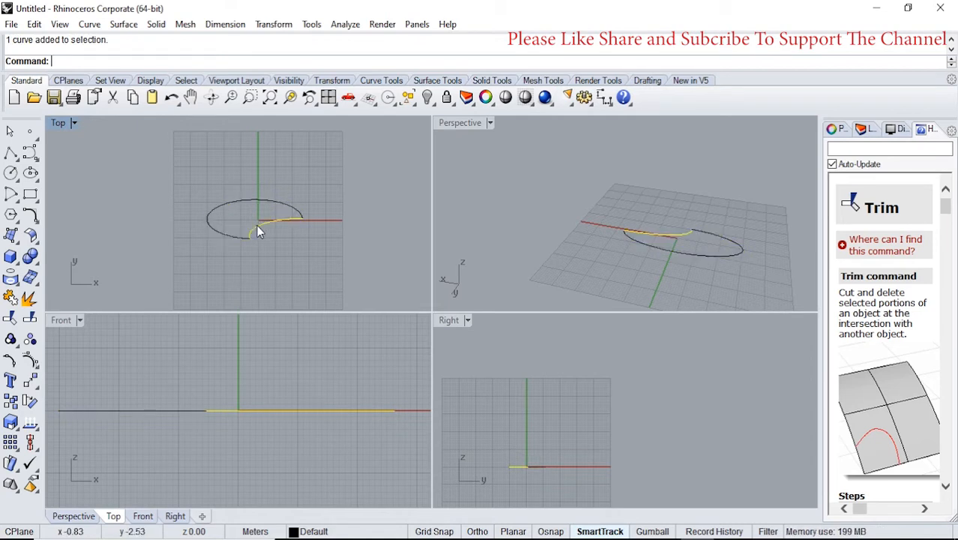
shift+click(233, 234)
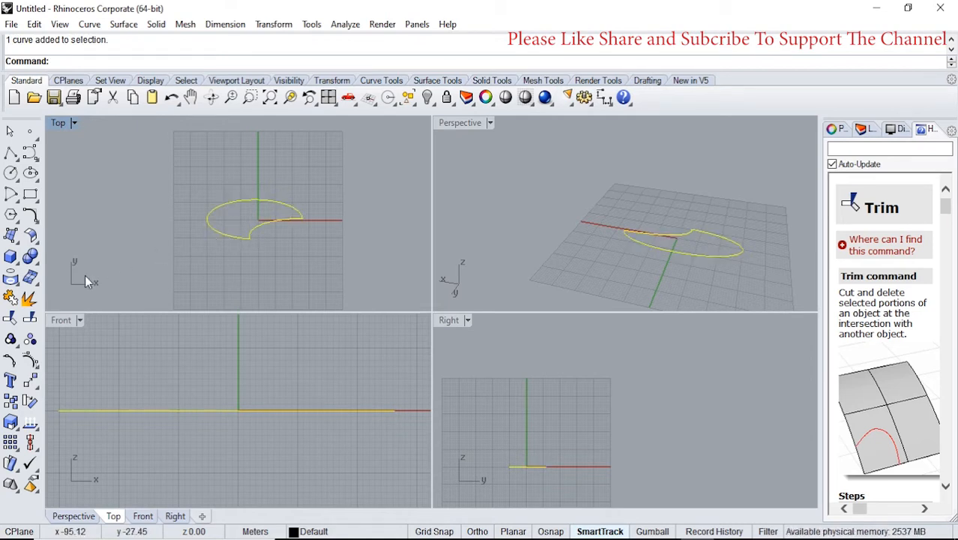
click(11, 298)
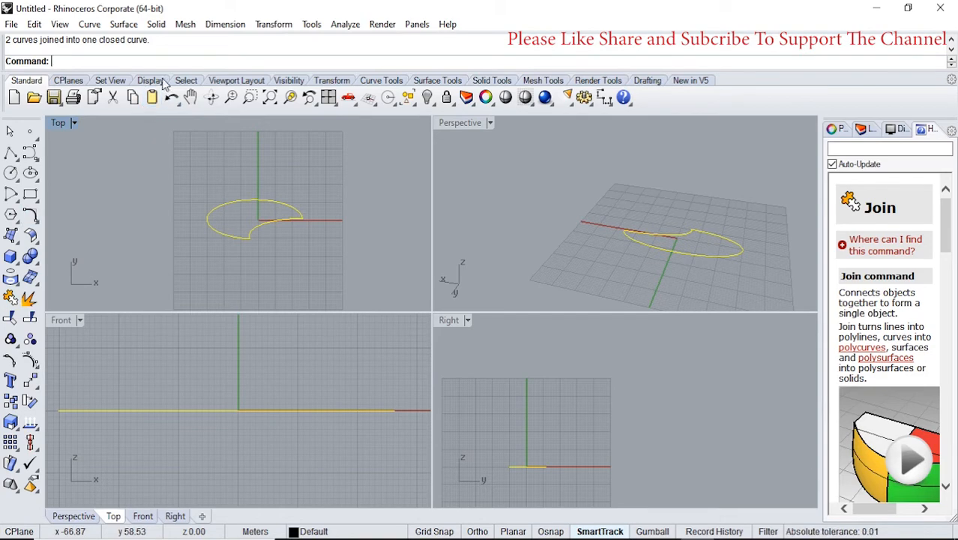
Step: Extrude the closed curve upward about 47 m as a solid using ExtrudeCrv and maximize the Perspective view
text(ExtrudeCrv)
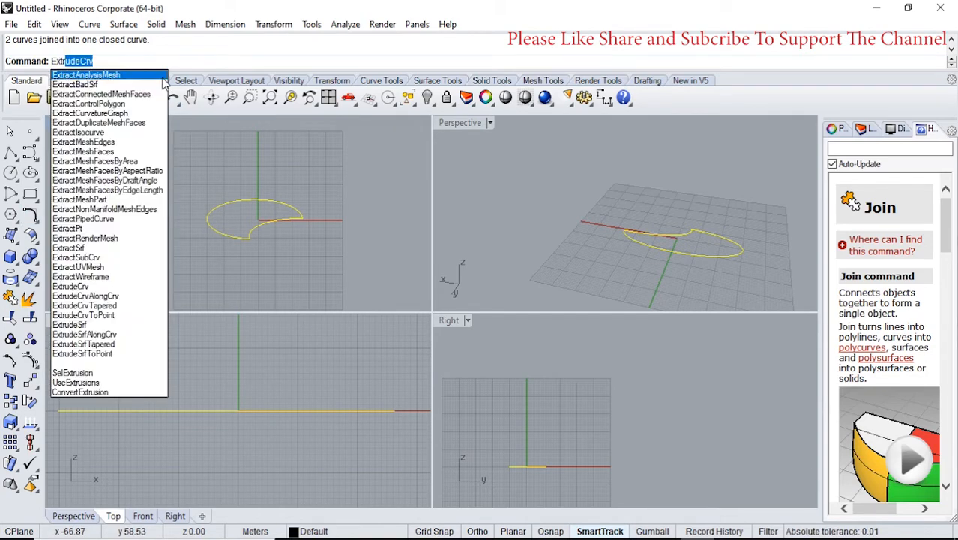
key(Return)
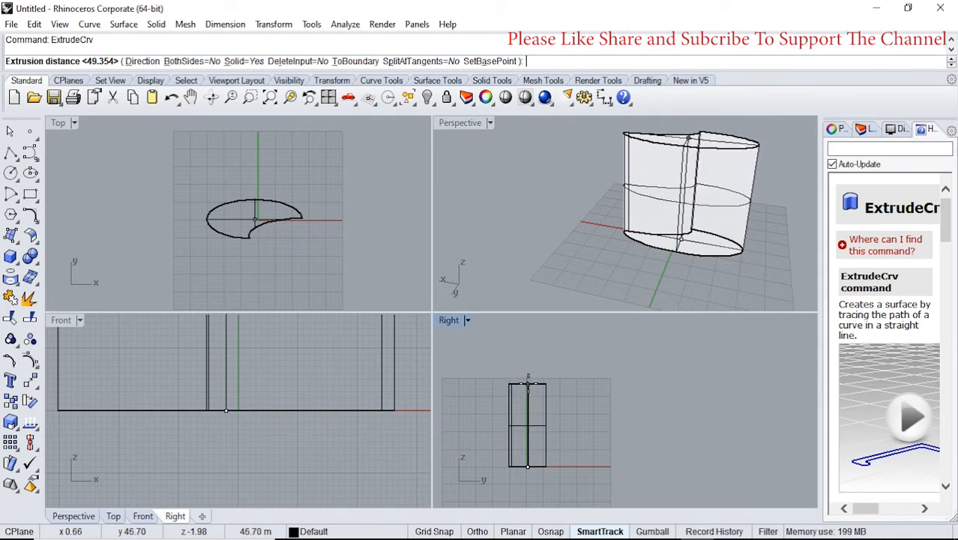
click(528, 379)
right_drag(603, 244, 622, 242)
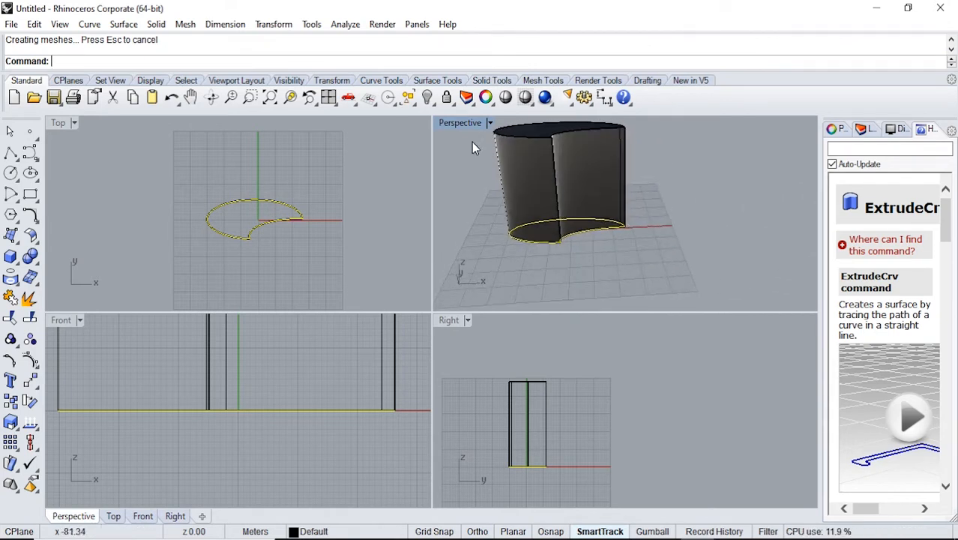
double_click(459, 125)
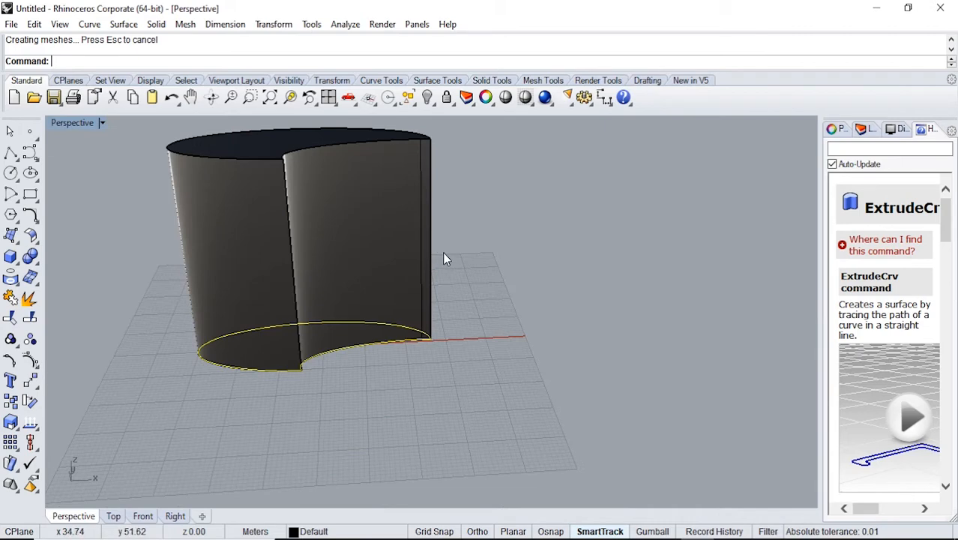
right_drag(444, 258, 466, 396)
Step: Try to offset the extruded body's surfaces outward by 3 m with OffsetSrf, using sharp corners and solid output, and undo the offset
click(457, 407)
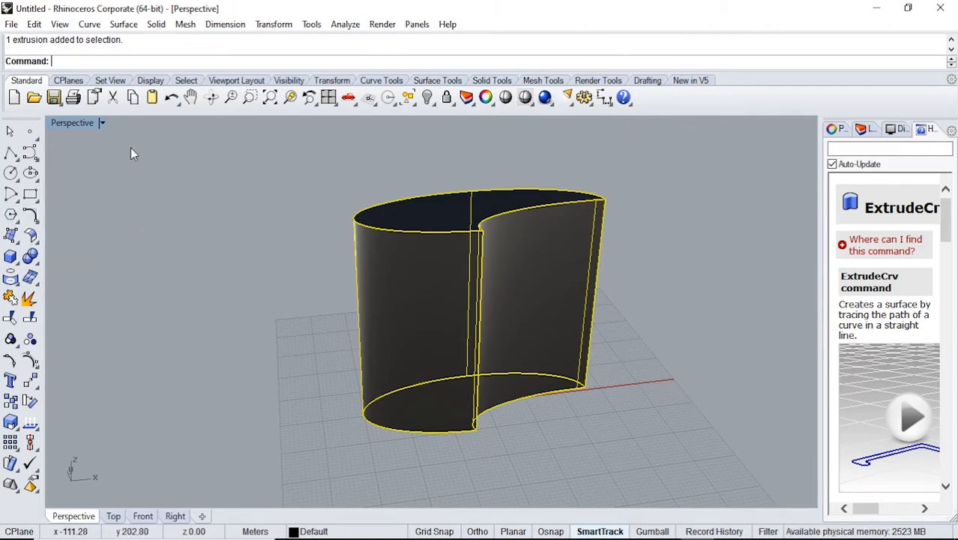
text(Off)
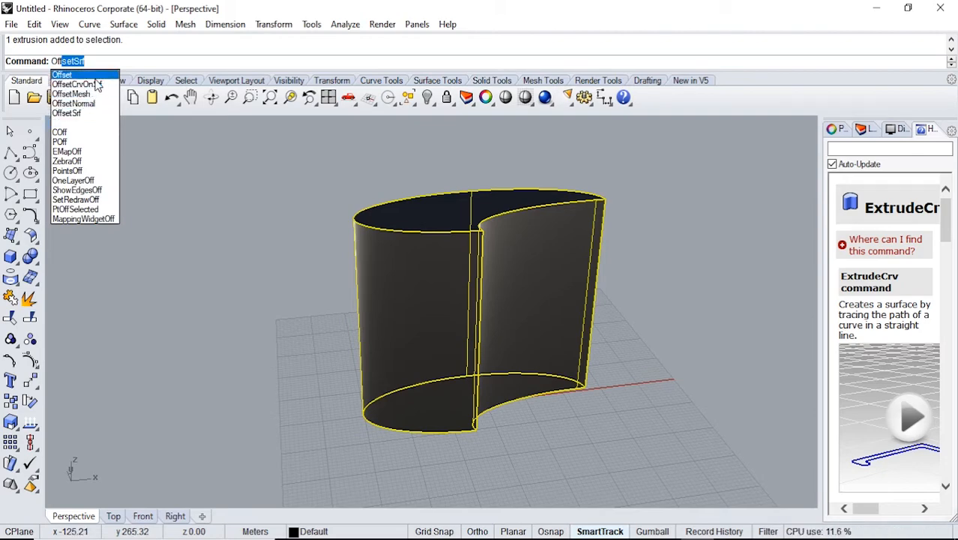
key(Return)
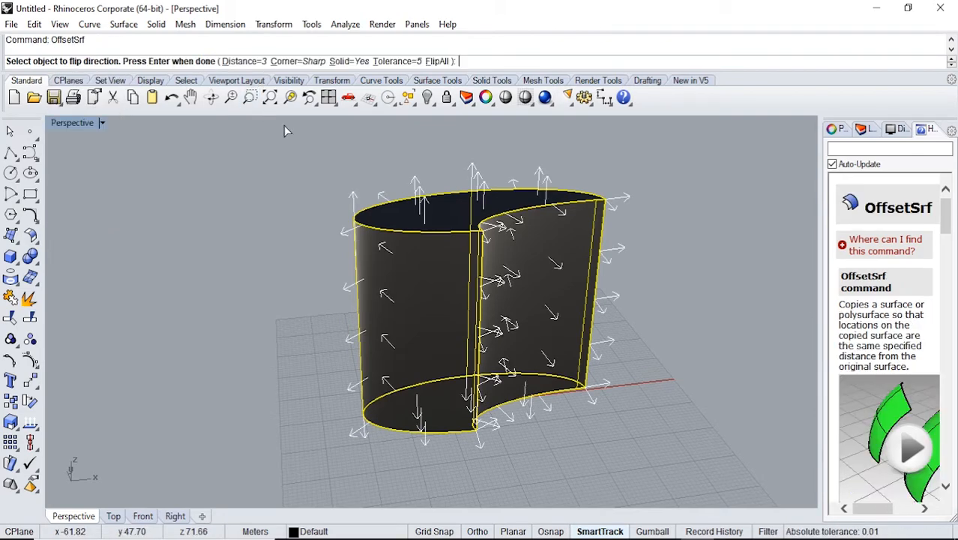
right_drag(538, 313, 626, 332)
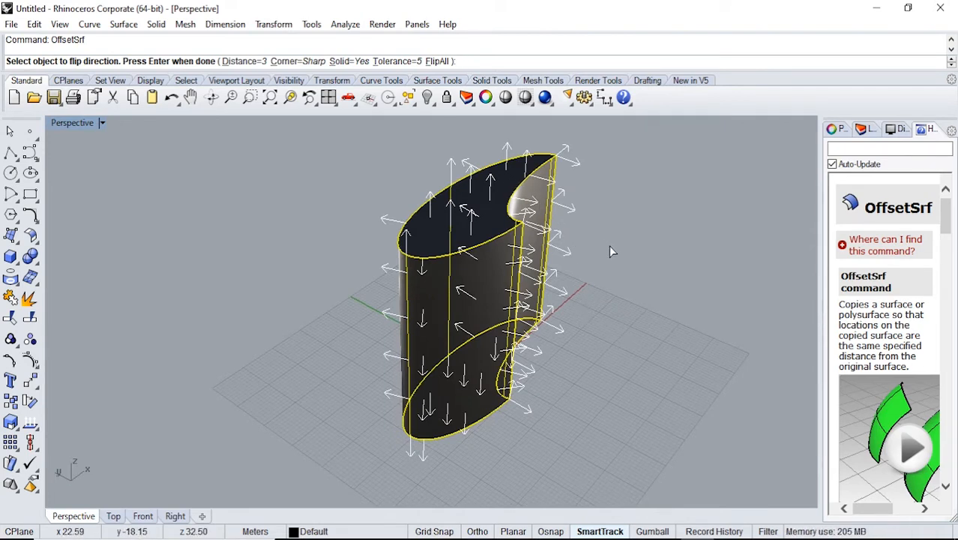
key(Return)
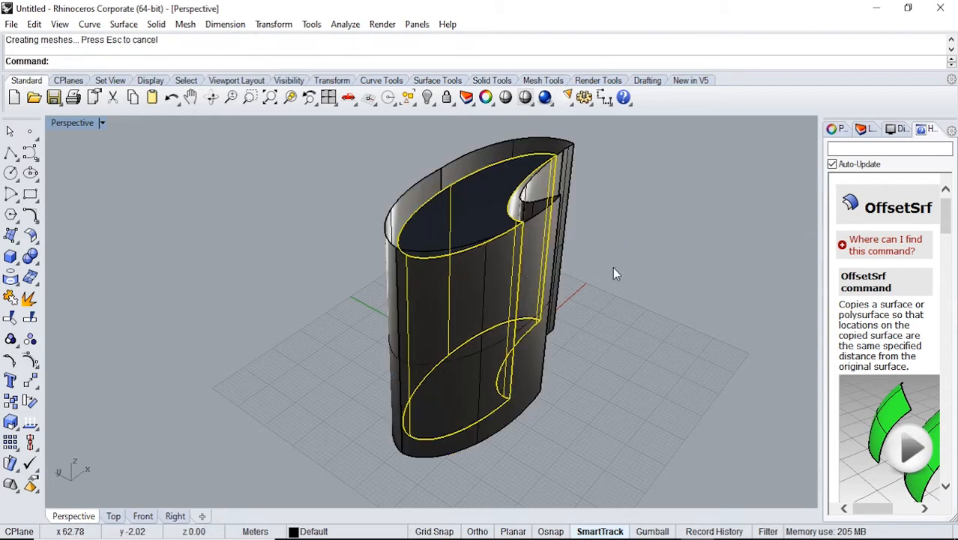
right_drag(612, 267, 651, 270)
key(ctrl+z)
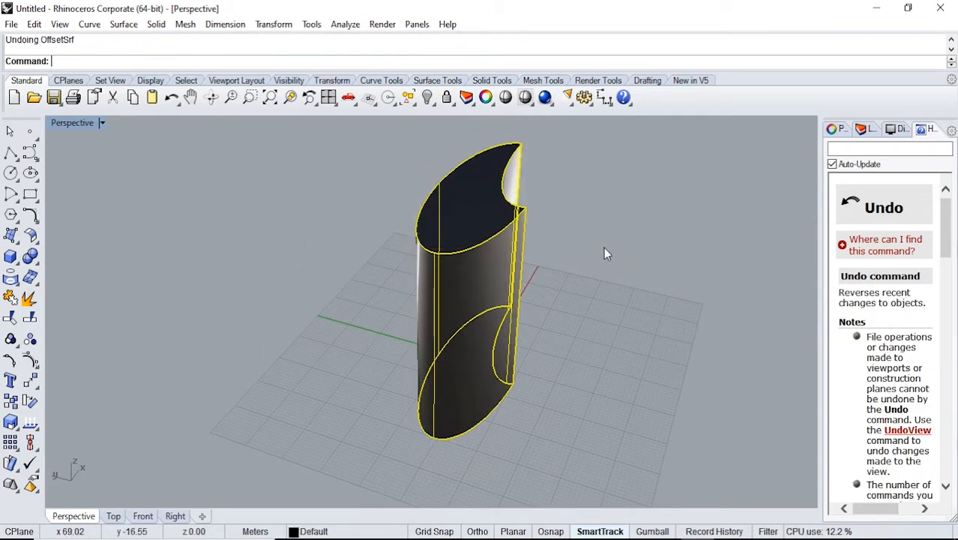
Step: Offset the extruded body's surfaces outward by 3 m with OffsetSrf, using round corners and solid output
key(Return)
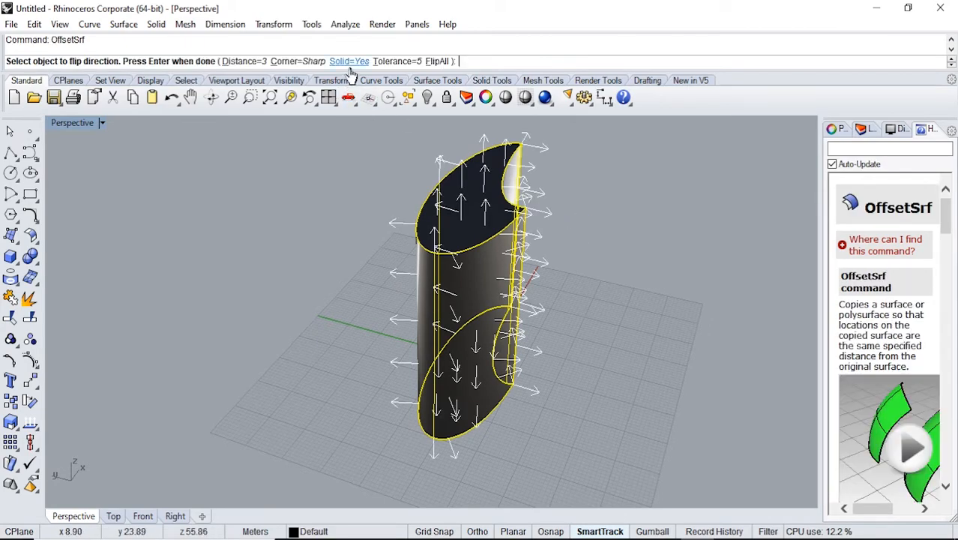
right_drag(373, 196, 197, 212)
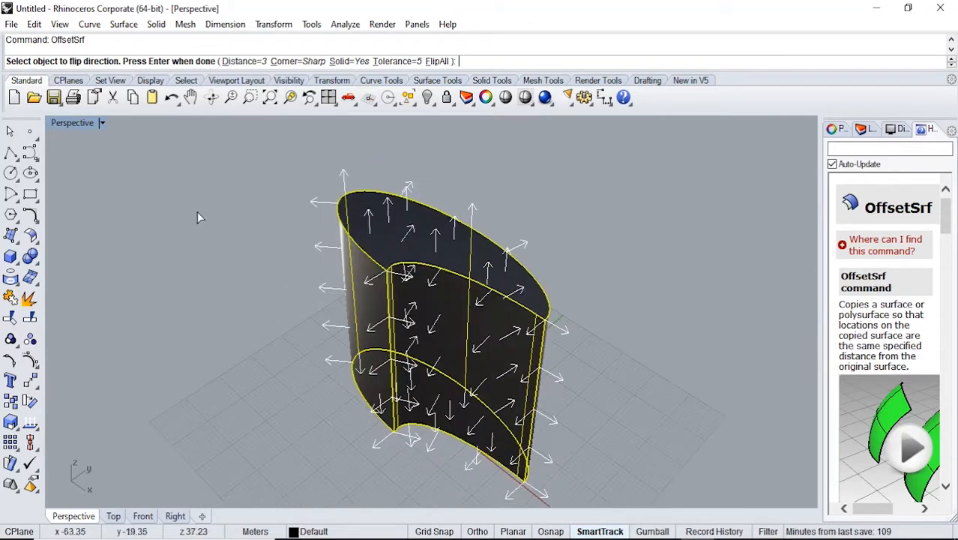
click(350, 62)
click(351, 63)
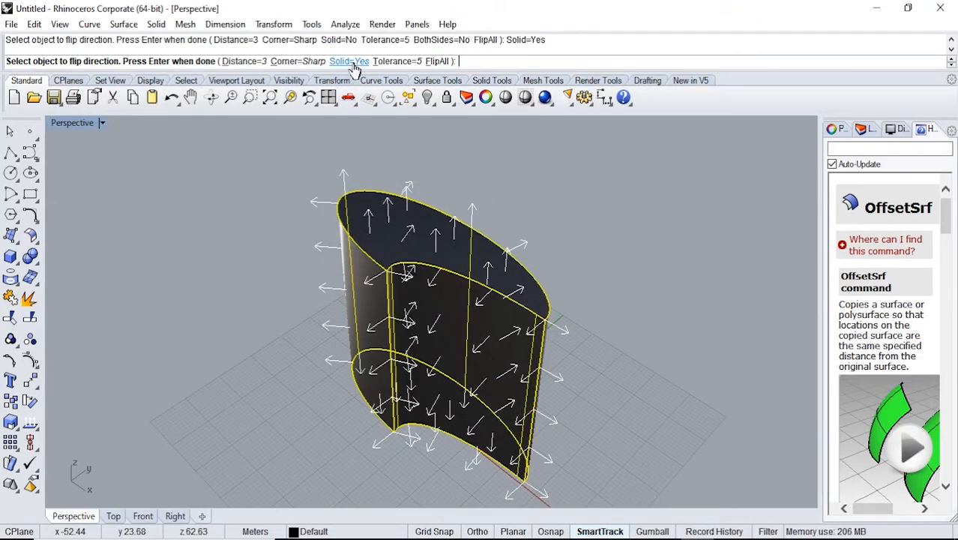
click(314, 62)
key(Return)
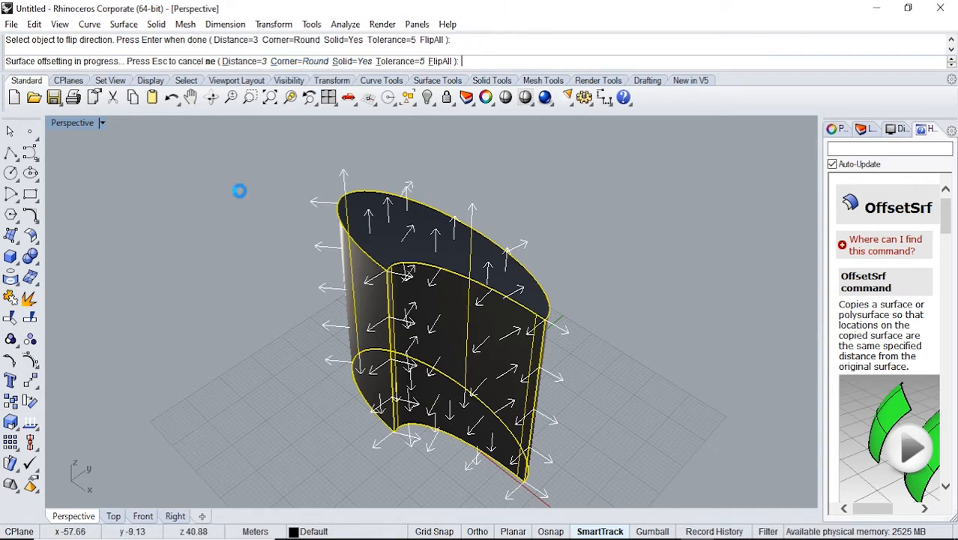
right_drag(240, 190, 250, 144)
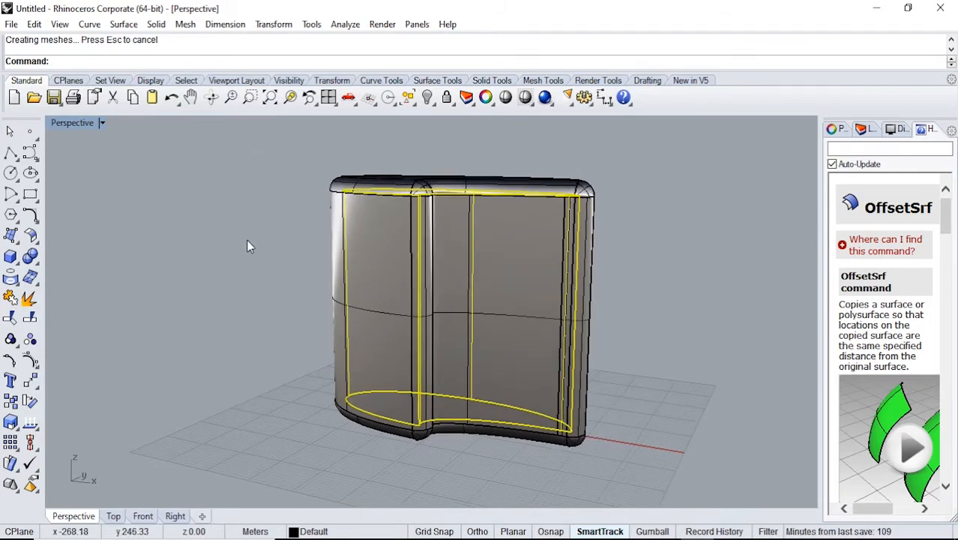
key(Escape)
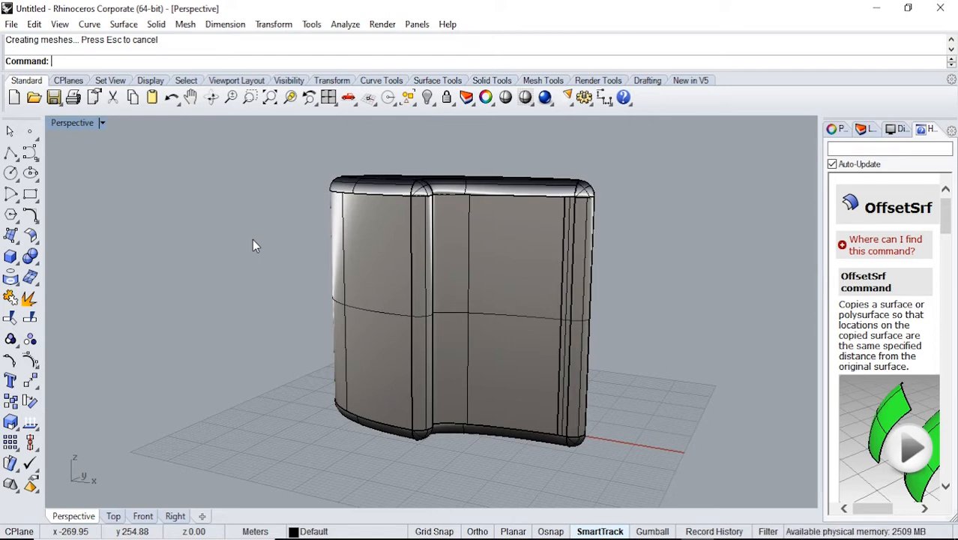
mouse_move(331, 273)
right_down()
mouse_move(312, 332)
mouse_move(393, 318)
mouse_move(409, 282)
mouse_move(351, 259)
mouse_move(336, 236)
mouse_move(366, 235)
mouse_move(405, 279)
mouse_move(413, 310)
right_up()
mouse_move(336, 306)
right_down()
mouse_move(374, 363)
mouse_move(350, 336)
mouse_move(314, 325)
mouse_move(250, 328)
mouse_move(251, 338)
right_up()
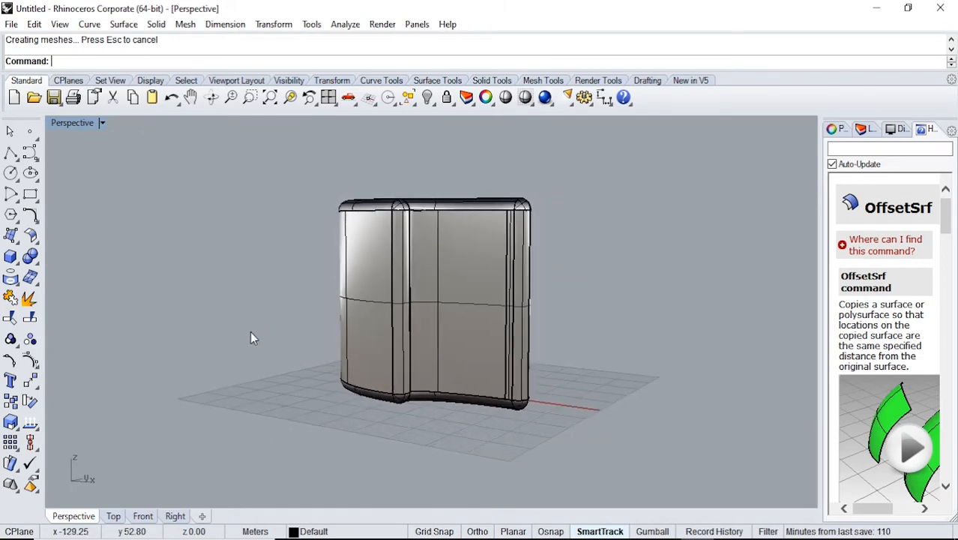
Step: Export the selected rounded offset body to the rhino folder as an ACIS (*.sat) file named "rhino export"
click(369, 260)
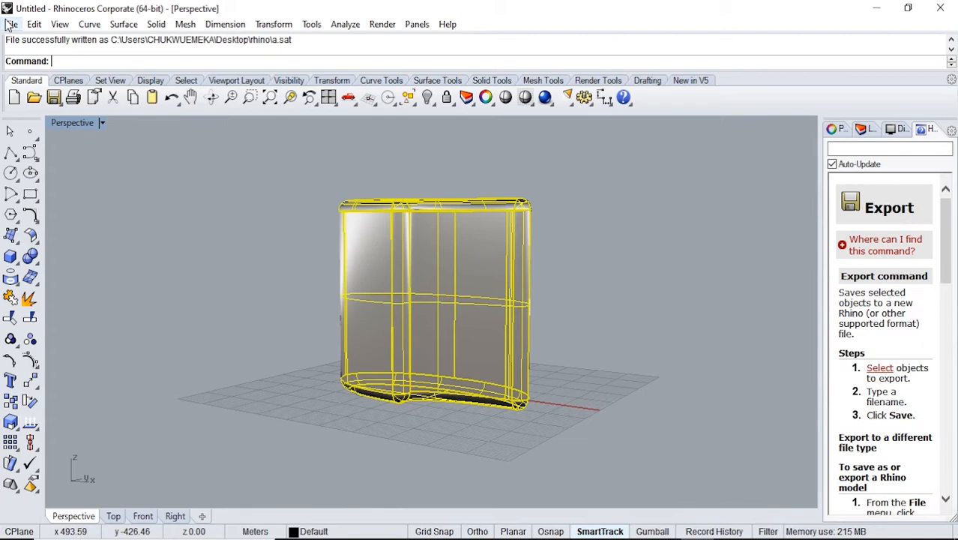
click(11, 24)
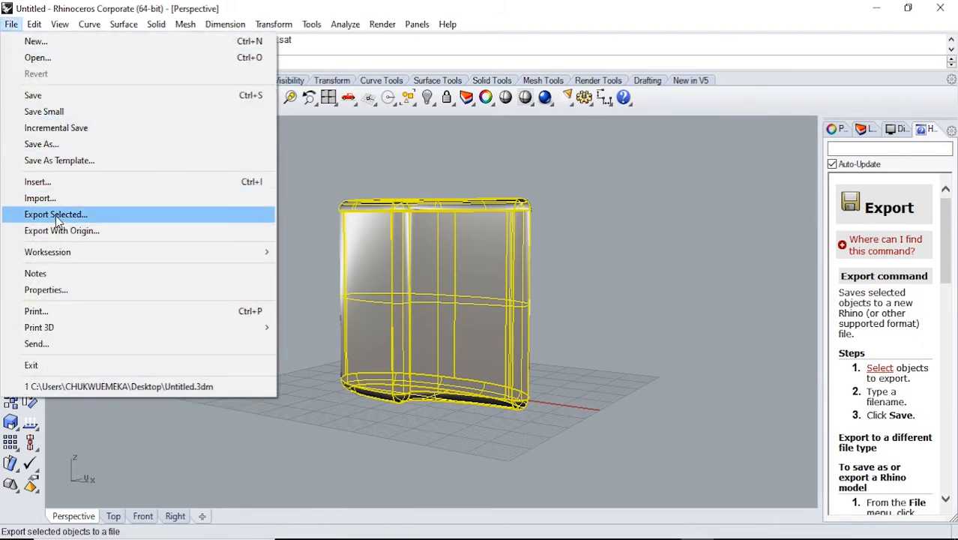
click(55, 215)
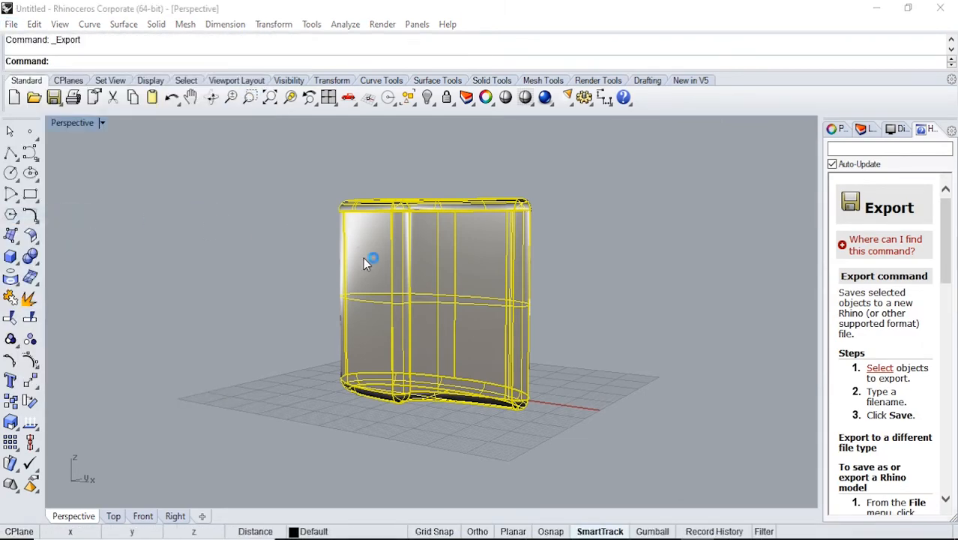
scroll(336, 317, down, 2)
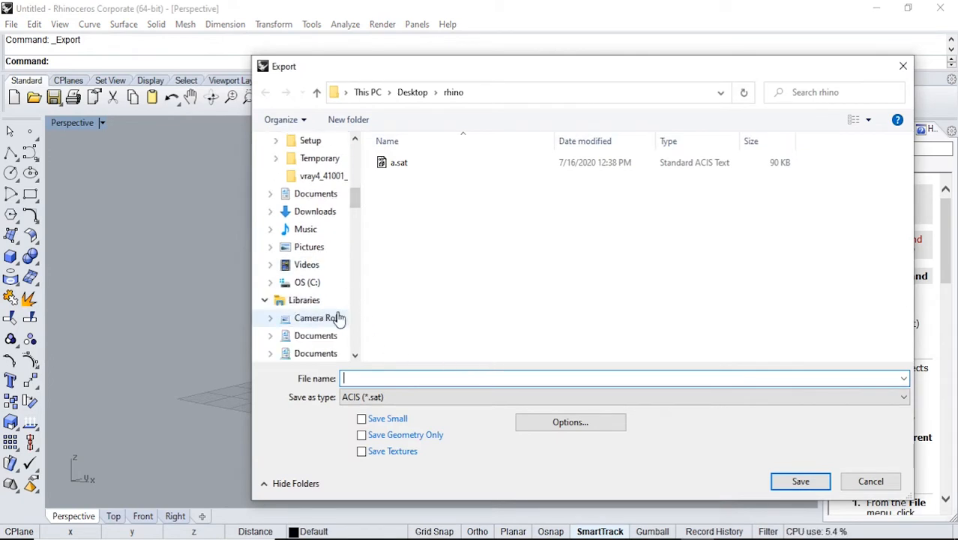
scroll(330, 320, down, 1)
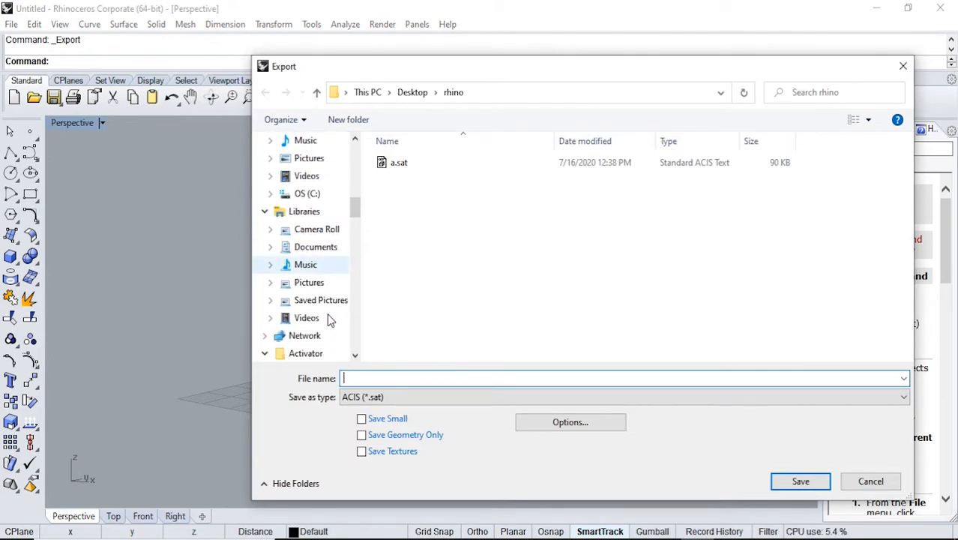
scroll(332, 318, up, 1)
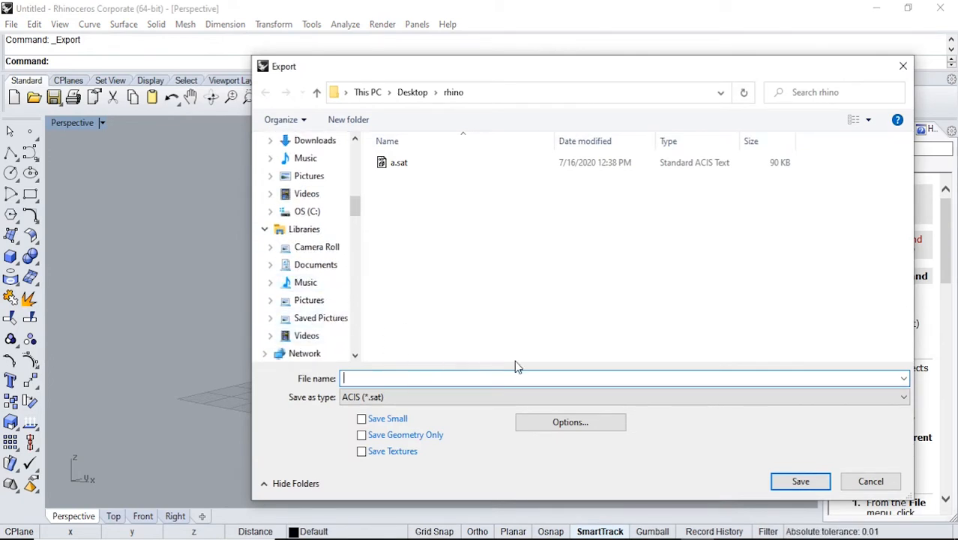
text(rh)
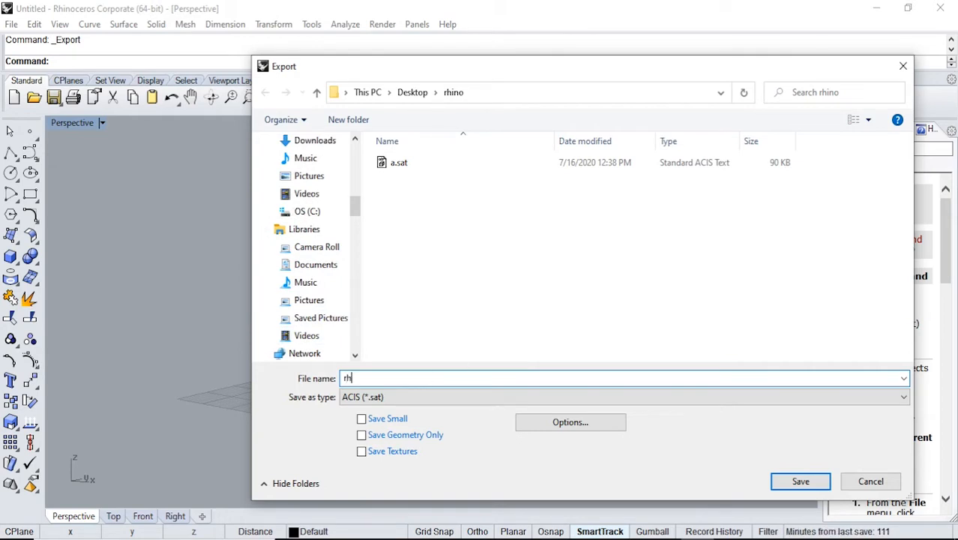
text(ino export)
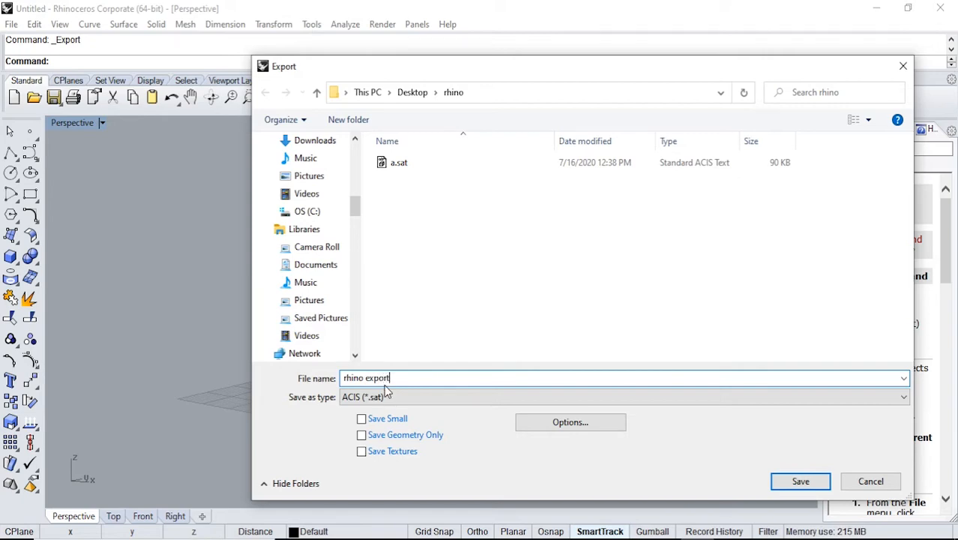
click(387, 395)
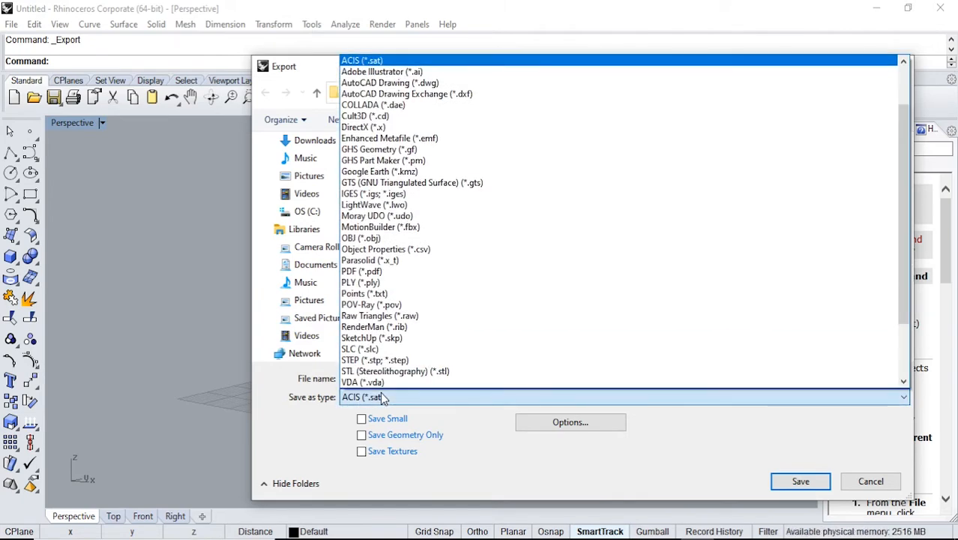
click(372, 62)
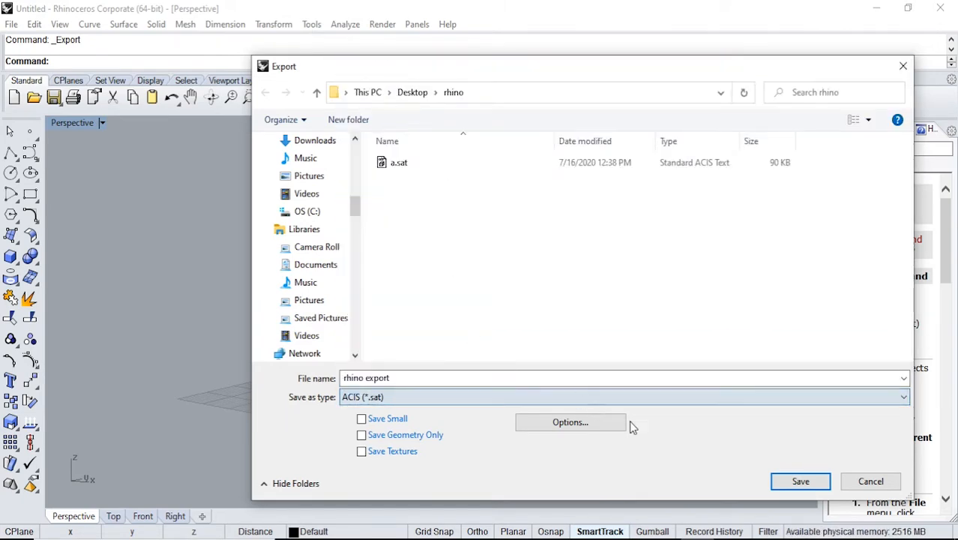
click(799, 481)
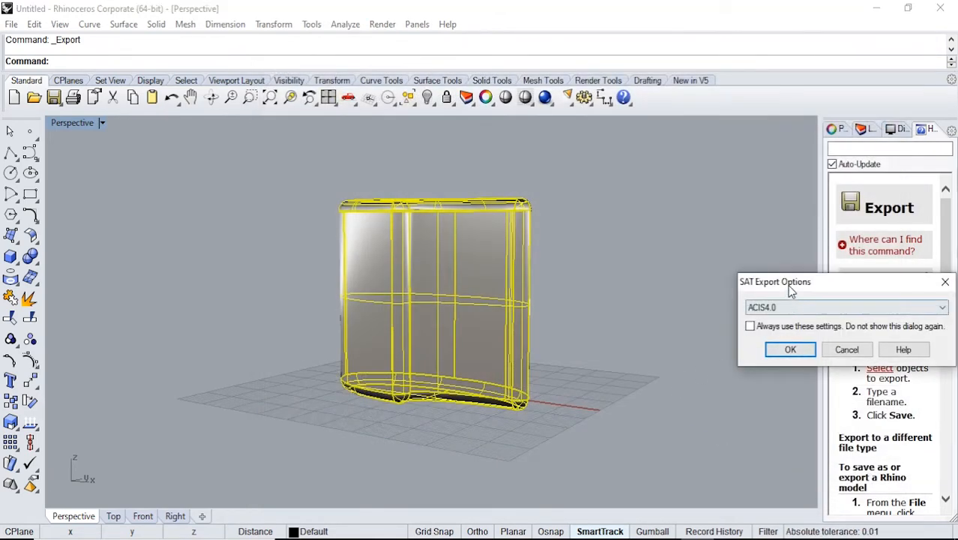
Step: Keep ACIS4.0 as the SAT export version, complete the export and clear the selection
drag(791, 291, 559, 249)
click(571, 264)
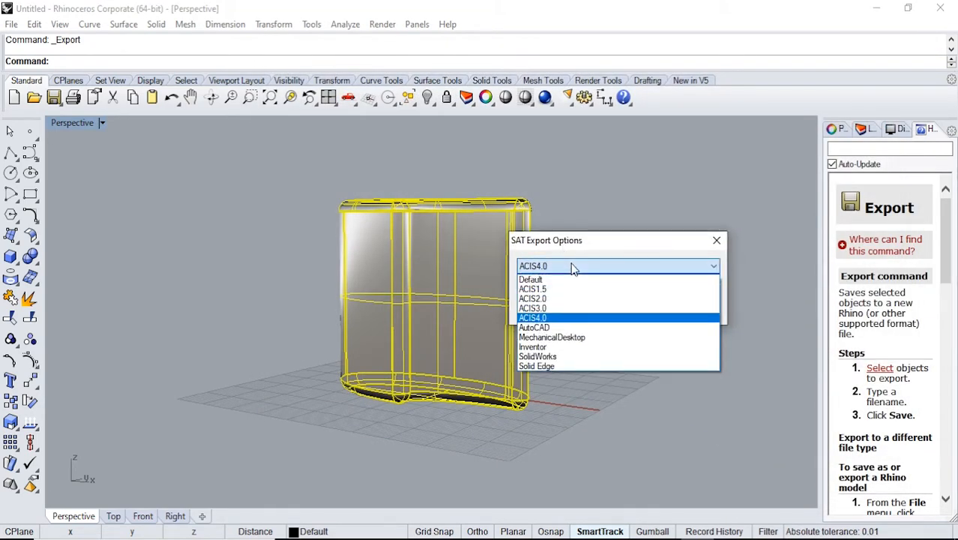
click(572, 266)
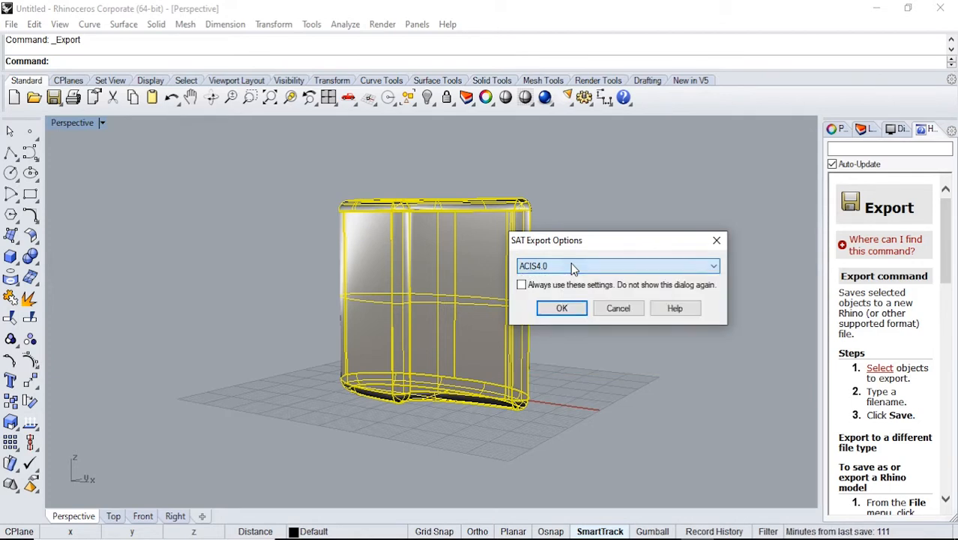
click(562, 308)
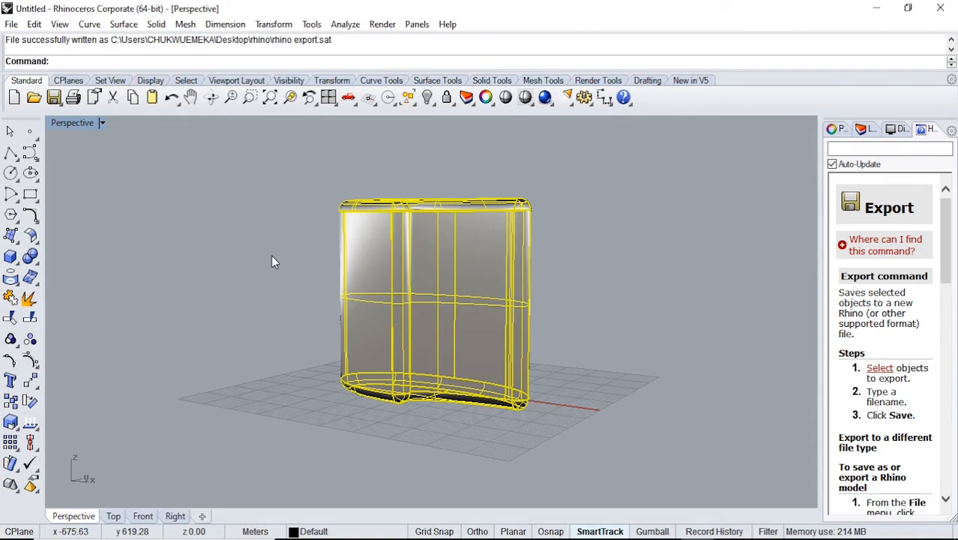
click(240, 213)
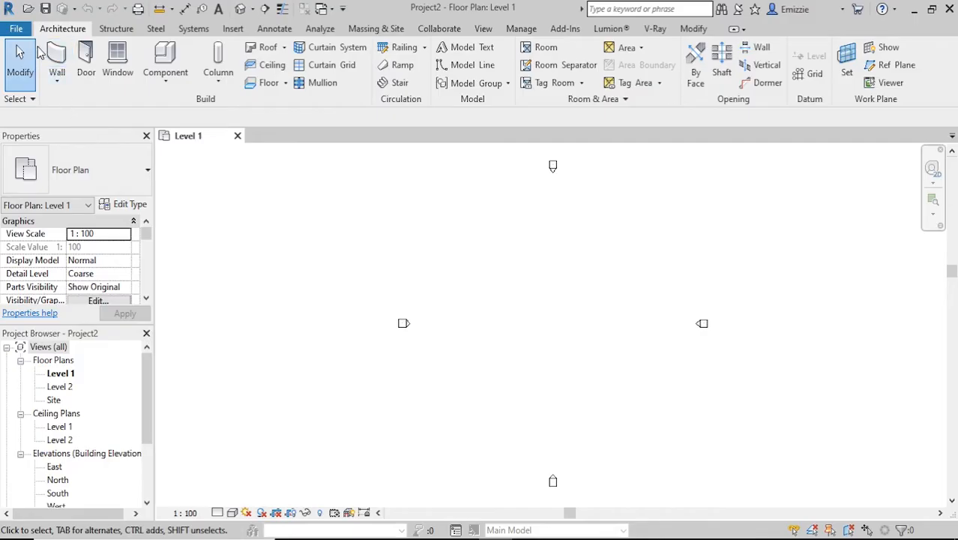
Step: Switch to Revit and create a new conceptual mass from the Metric Mass.rft template
click(17, 32)
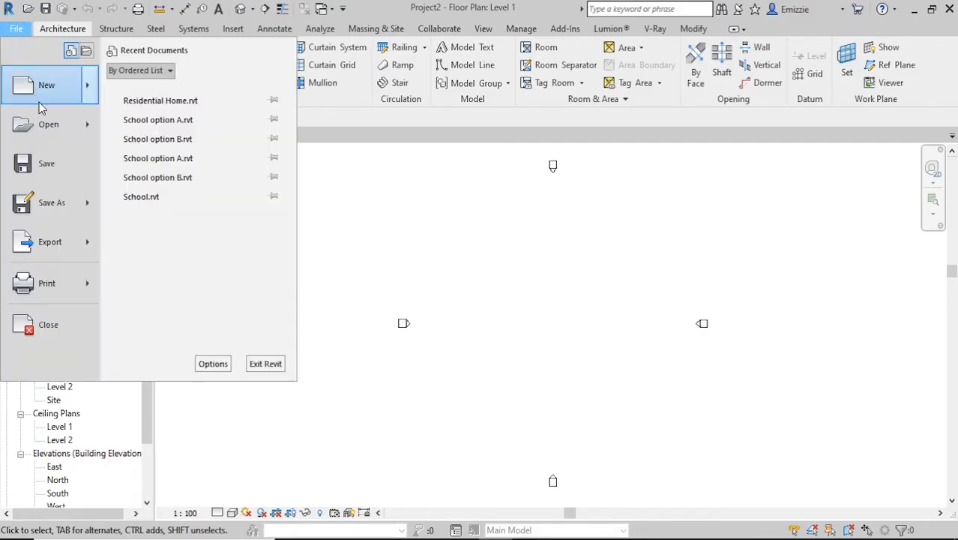
mouse_move(47, 92)
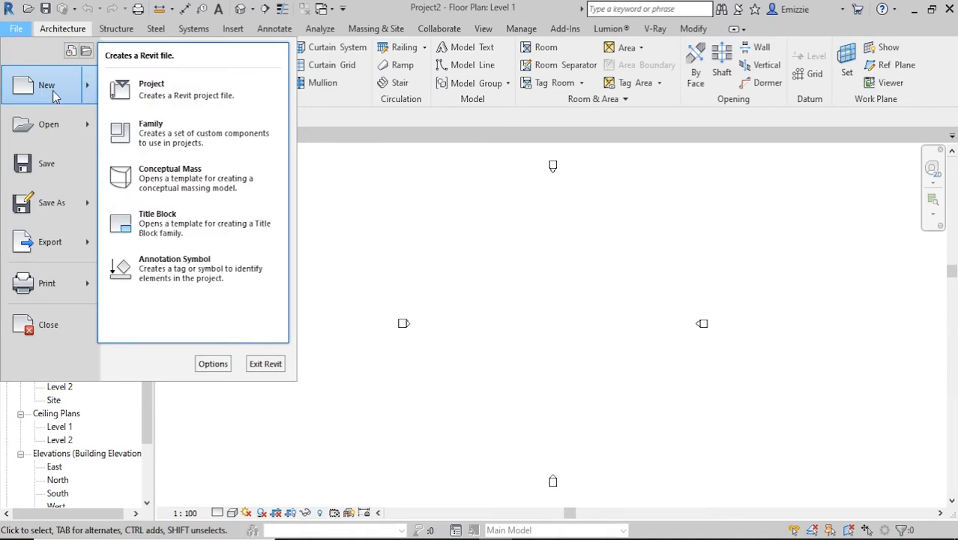
click(194, 191)
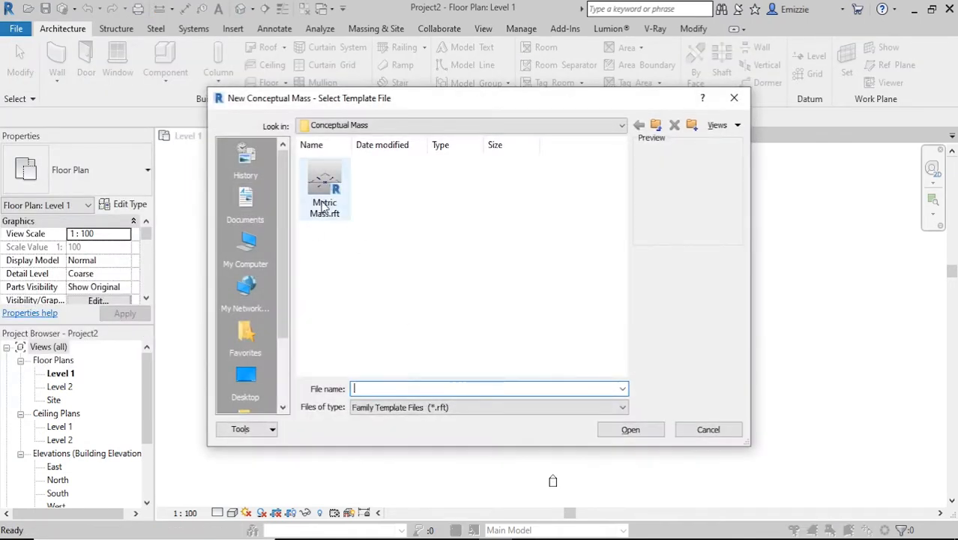
double_click(324, 199)
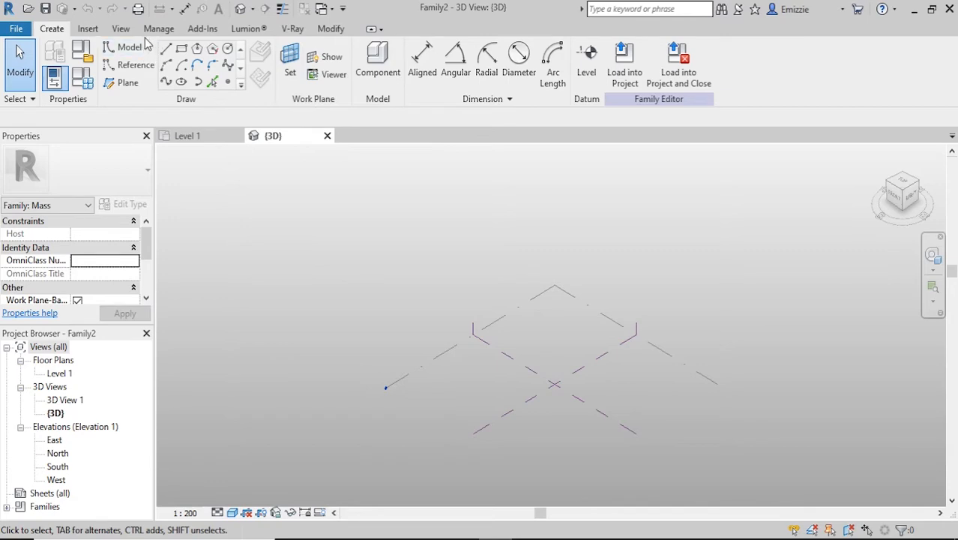
click(100, 35)
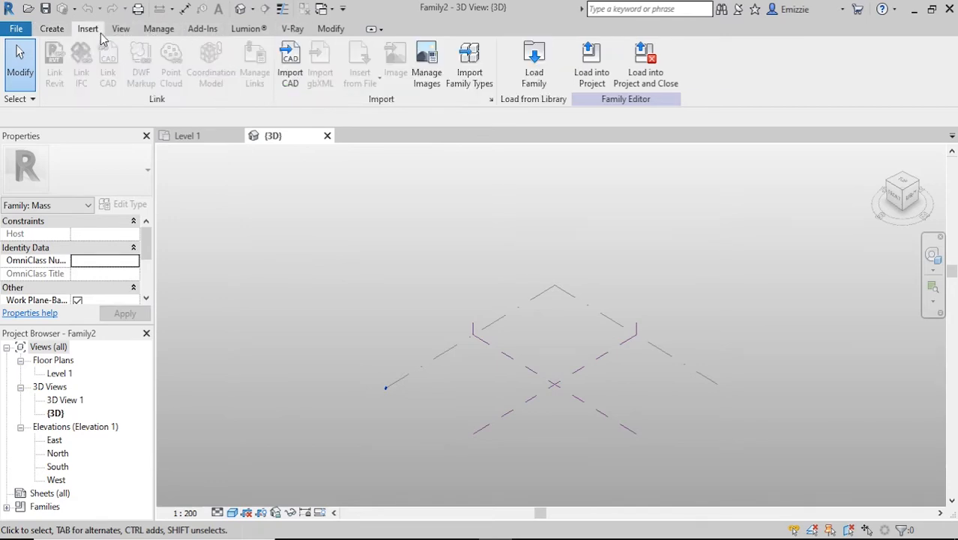
click(289, 79)
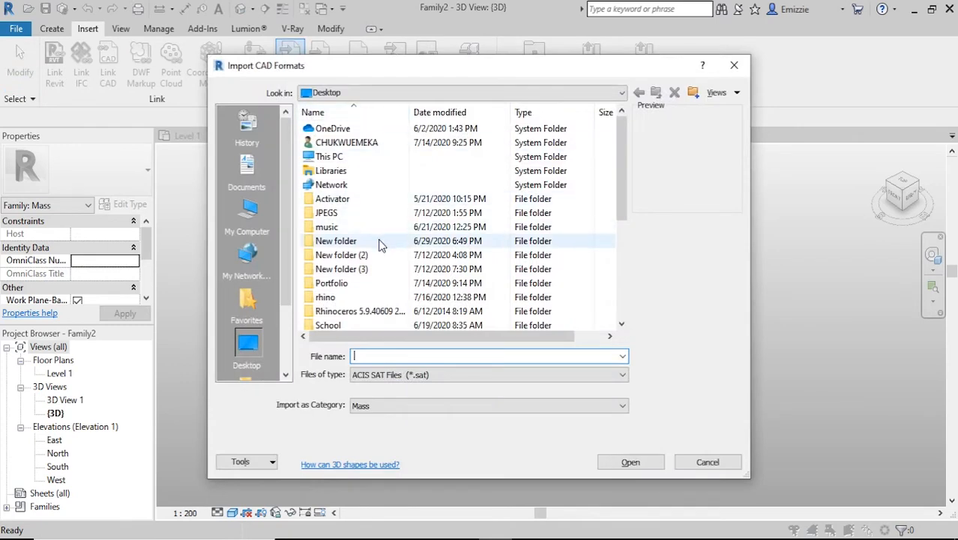
double_click(342, 303)
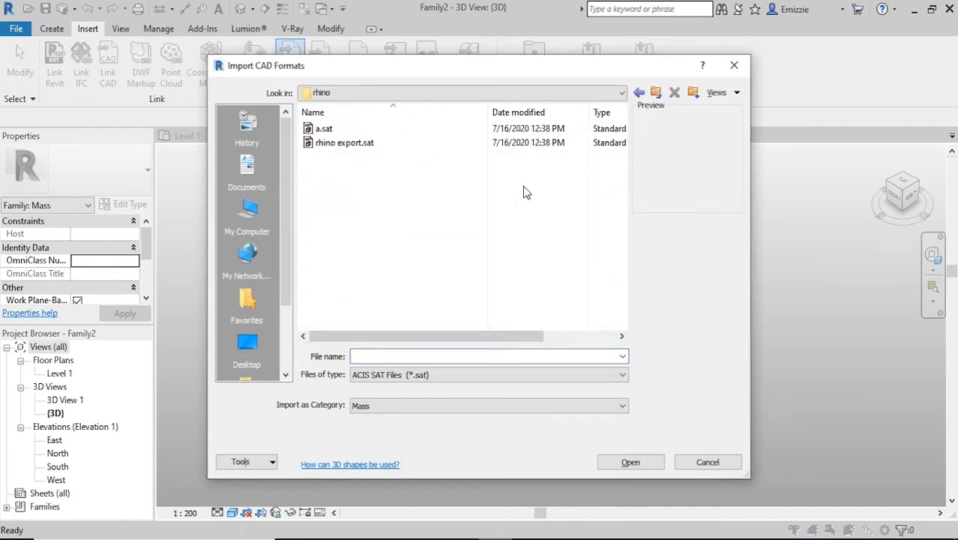
click(734, 65)
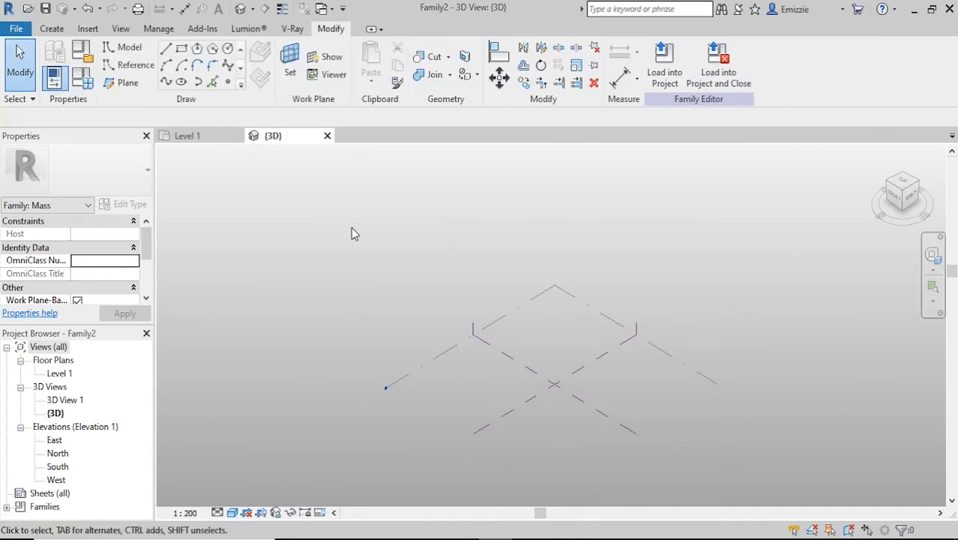
Step: Import "rhino export.sat" from the rhino folder as an ACIS SAT file with the Mass category and leave the imported solid deselected
click(63, 31)
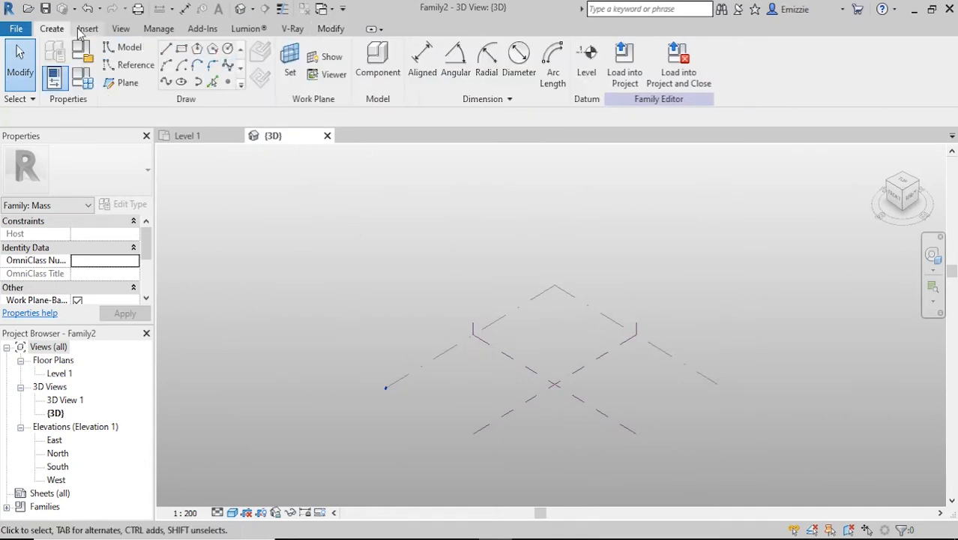
click(81, 31)
click(289, 63)
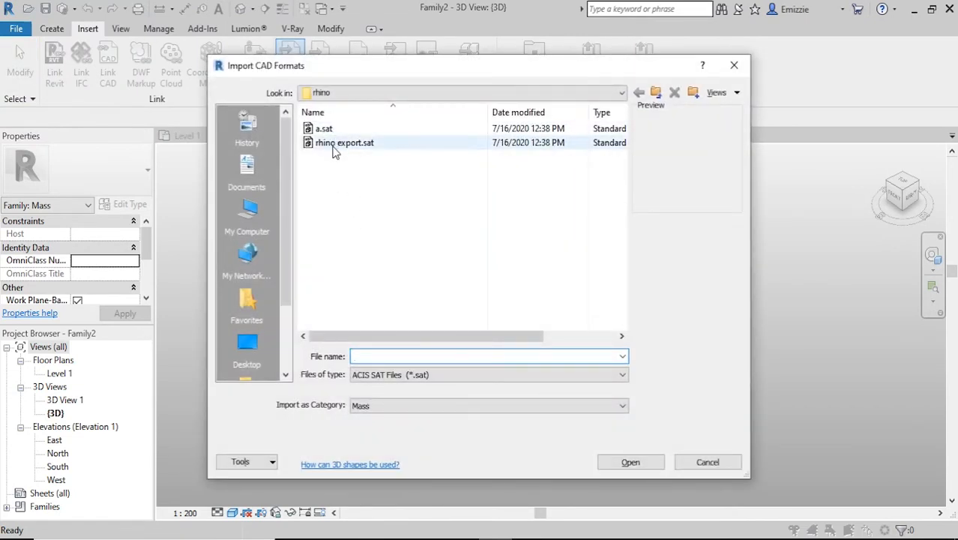
click(335, 144)
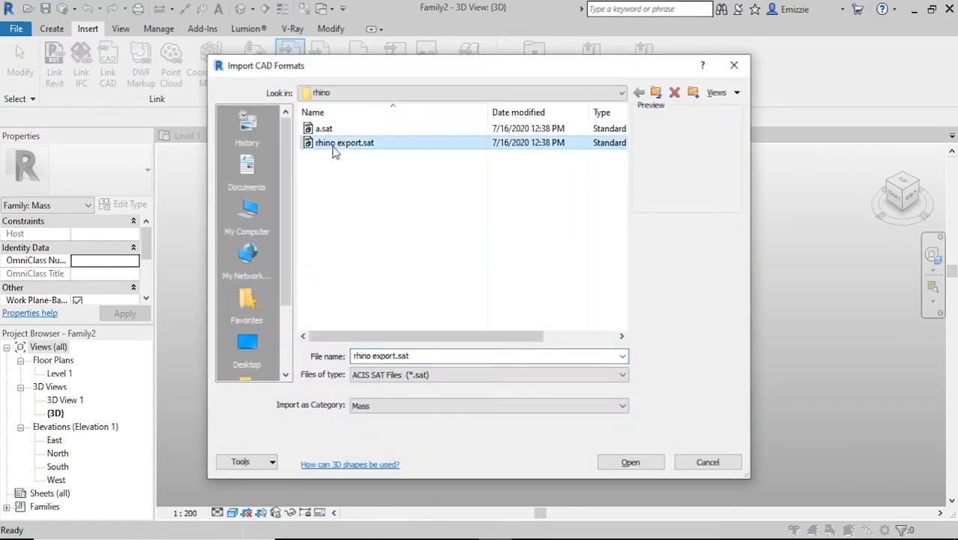
click(414, 376)
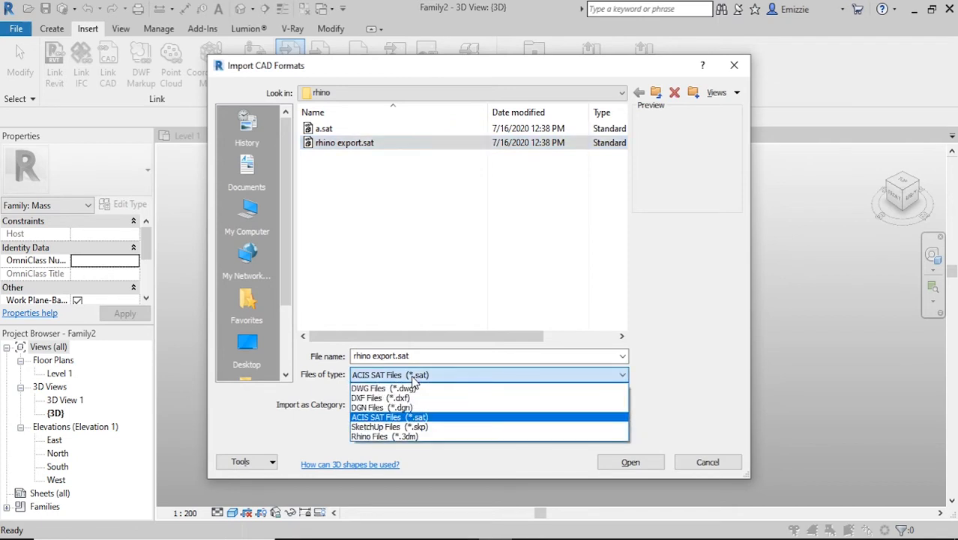
click(413, 377)
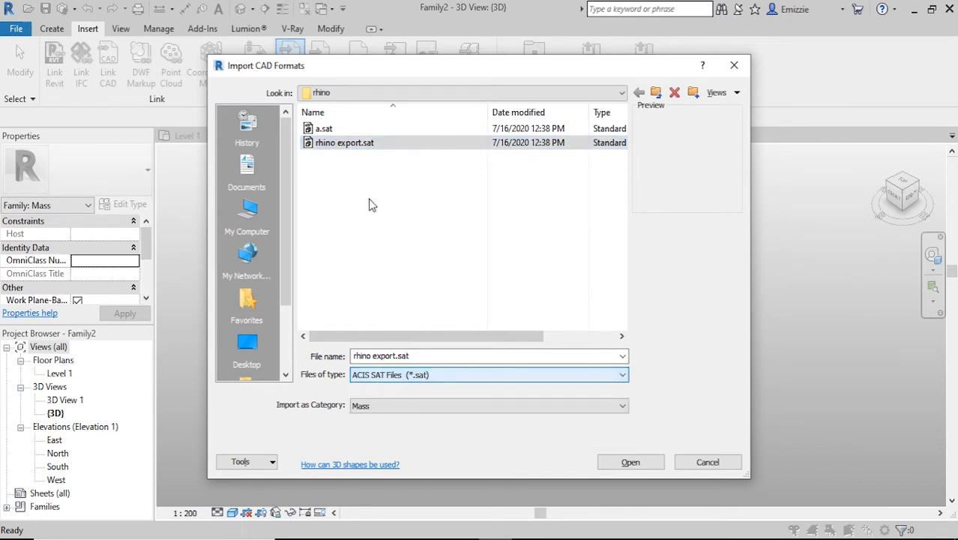
click(643, 465)
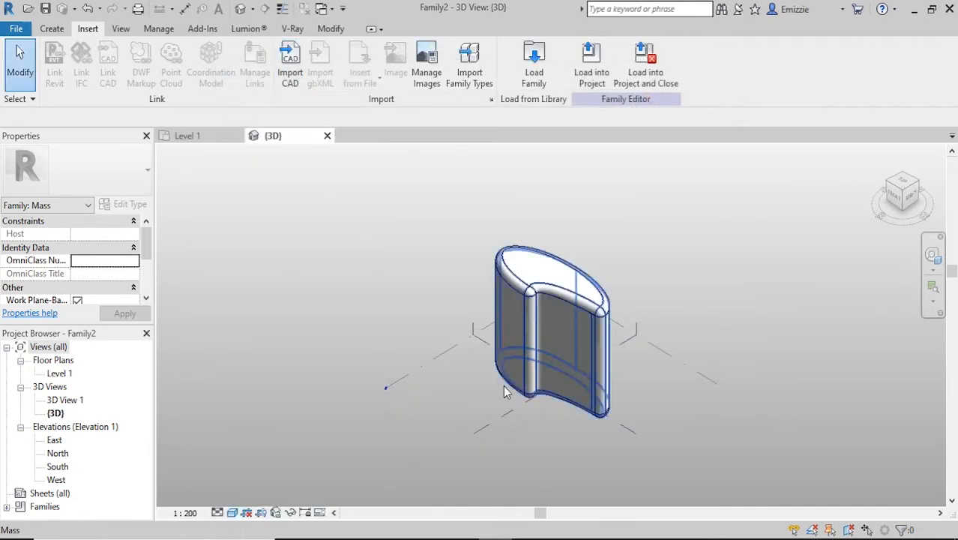
right_click(492, 319)
click(371, 292)
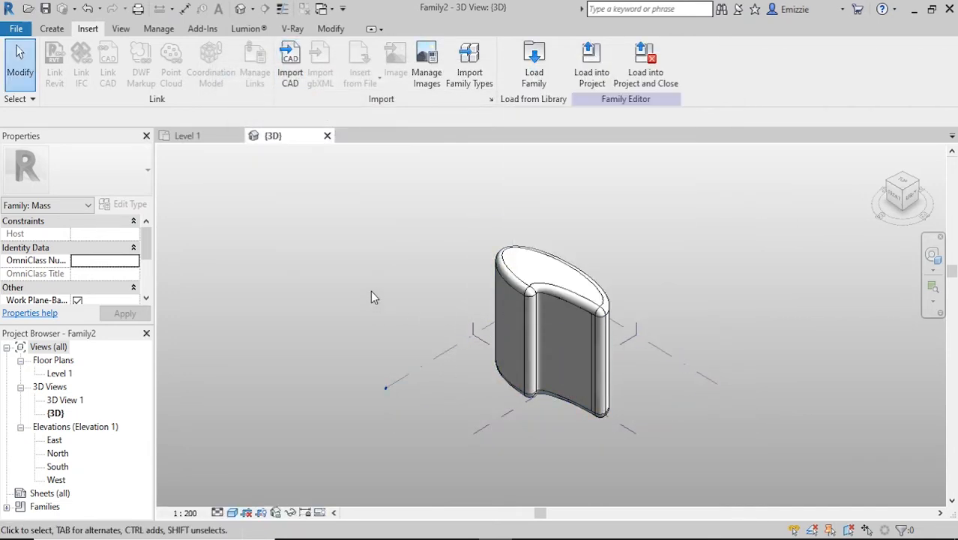
Step: Load the conceptual mass into the project and place one instance on the work plane within the Level 1 floor plan's elevation markers
shift+middle_drag(440, 346, 631, 355)
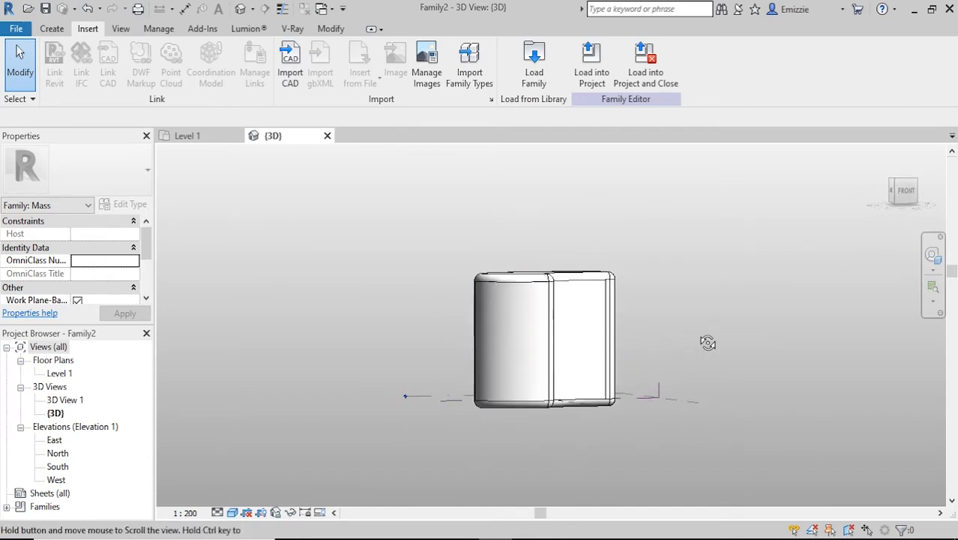
shift+middle_drag(707, 338, 630, 415)
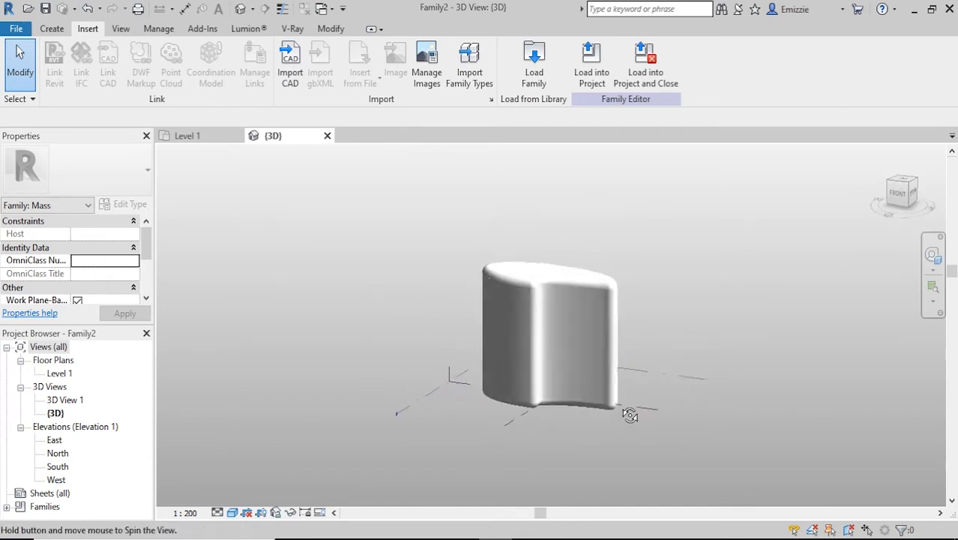
click(596, 85)
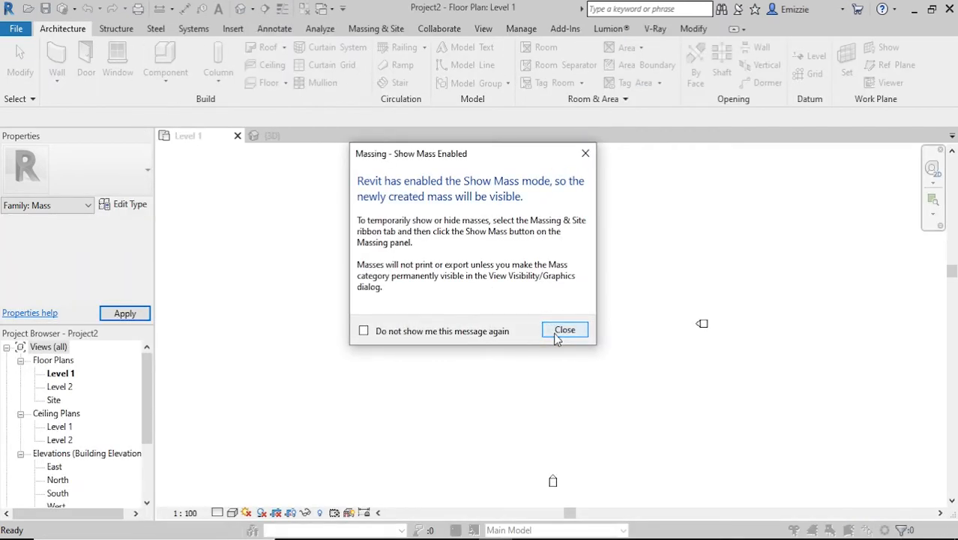
click(564, 331)
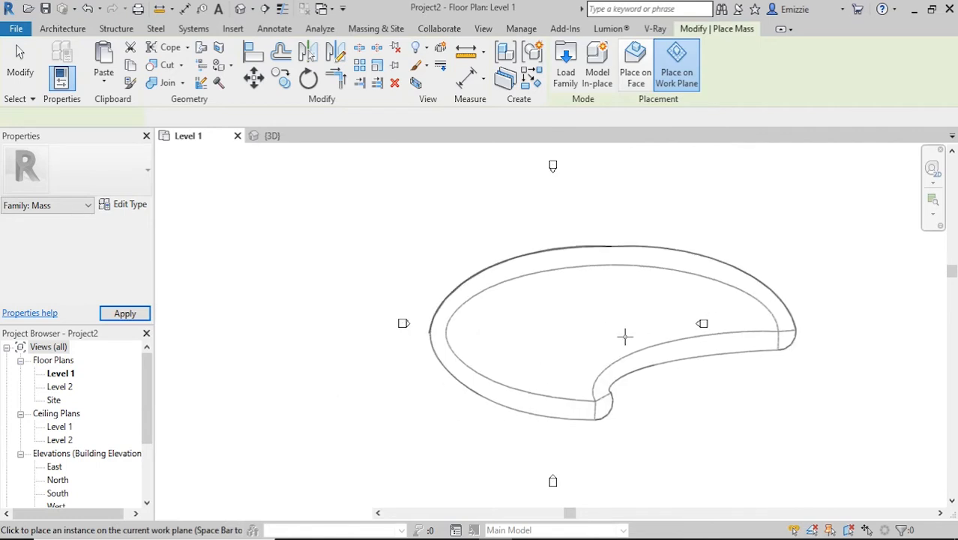
click(584, 337)
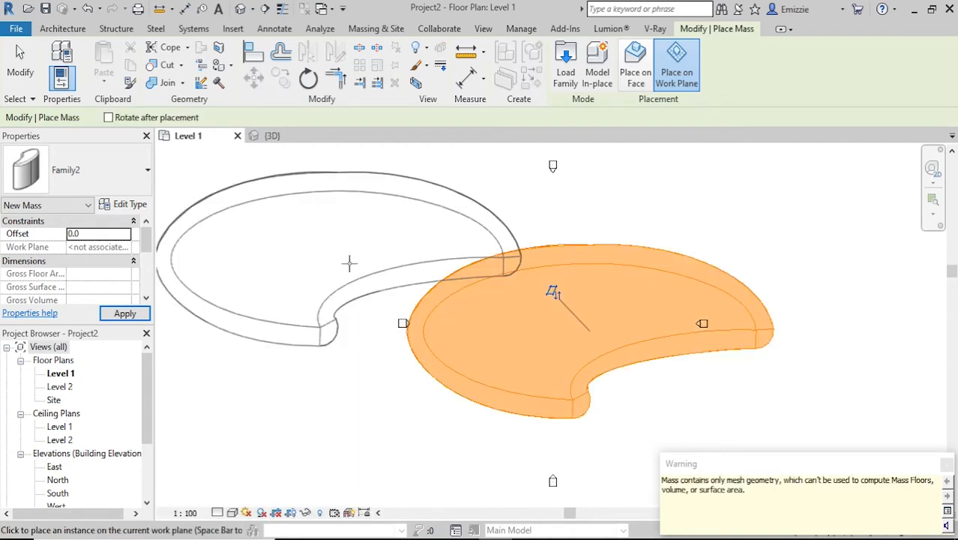
Step: Open the project's default 3D view, end the mass placement and orbit around the placed mass
click(240, 9)
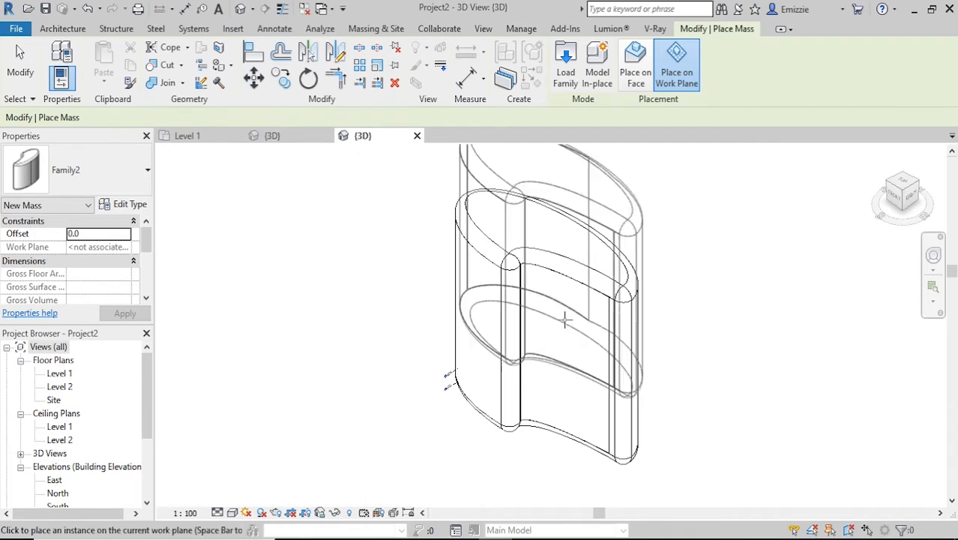
key(Escape)
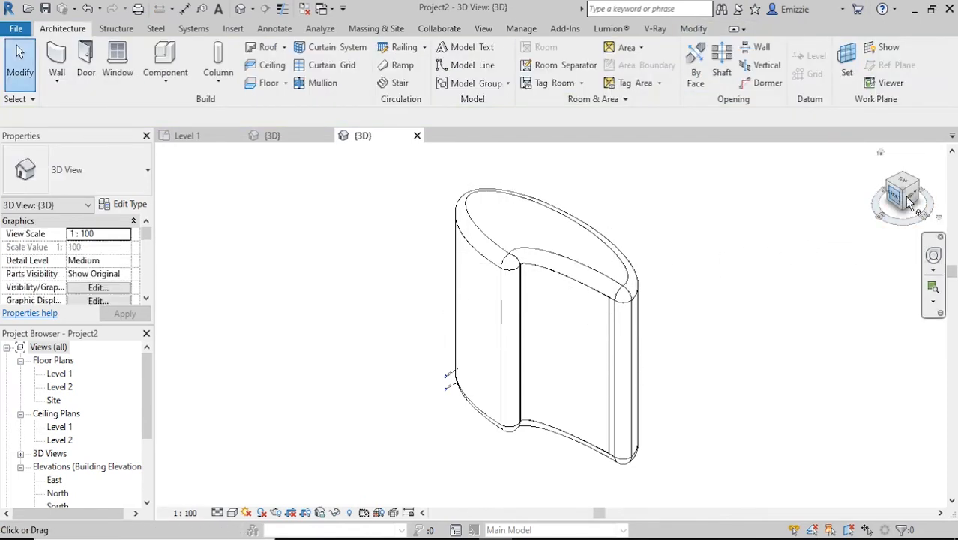
mouse_move(909, 202)
mouse_down()
mouse_move(929, 182)
mouse_move(925, 195)
mouse_move(905, 199)
mouse_move(906, 181)
mouse_move(897, 199)
mouse_up()
Step: Open the East elevation and select the Level 2 line crossing the base of the mass
scroll(55, 416, down, 2)
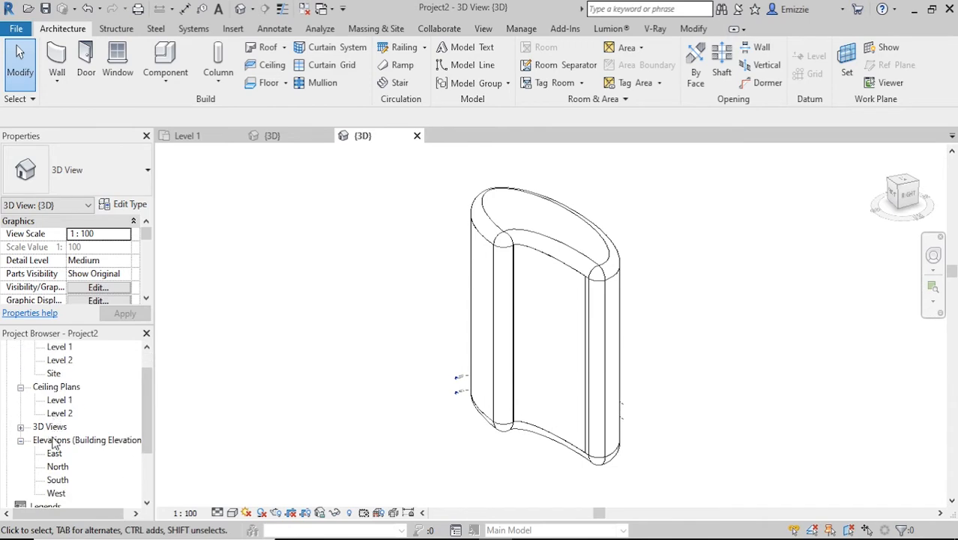
double_click(54, 452)
scroll(624, 449, up, 6)
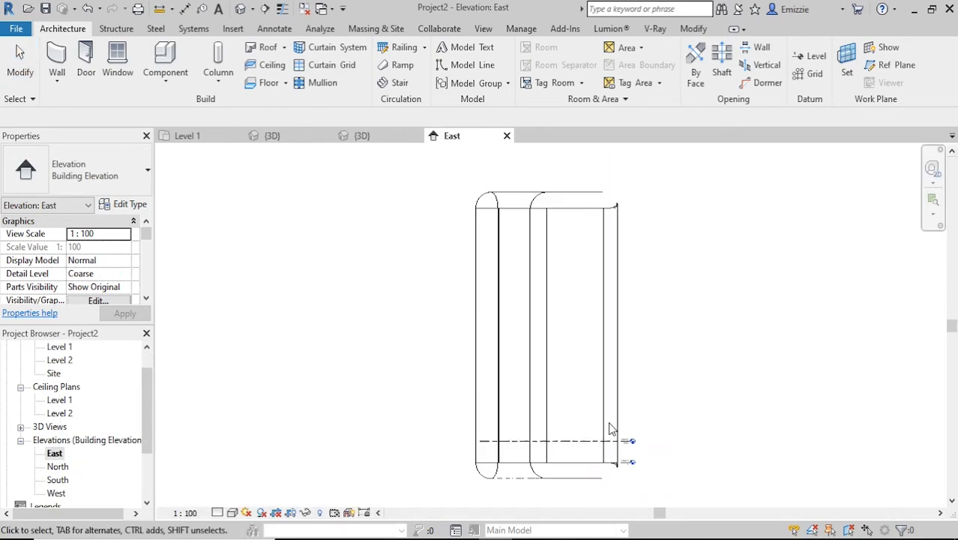
scroll(635, 401, down, 2)
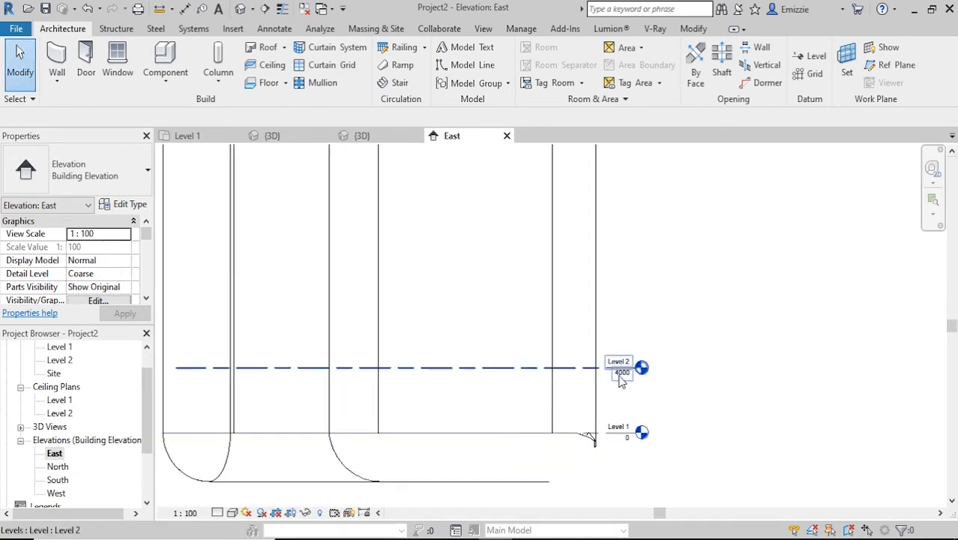
click(528, 368)
right_click(528, 369)
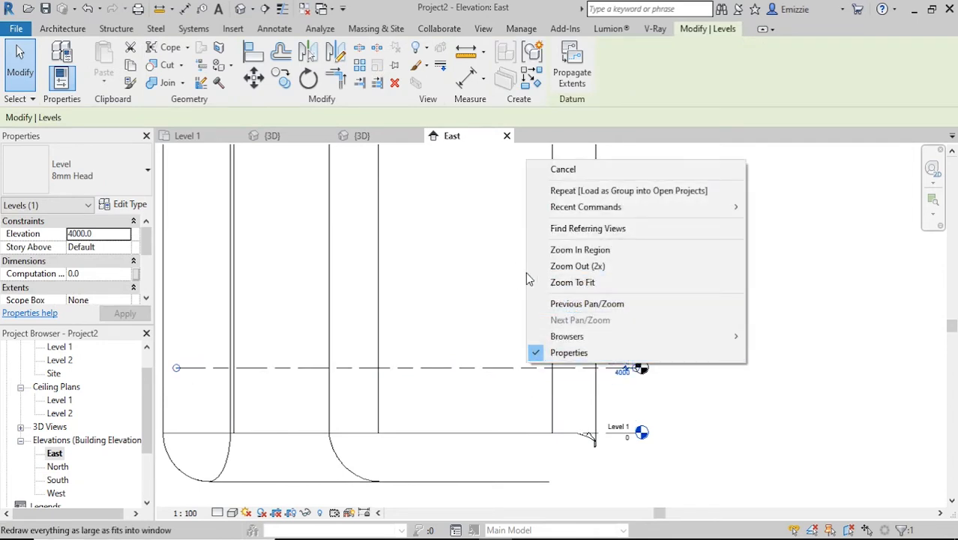
click(480, 285)
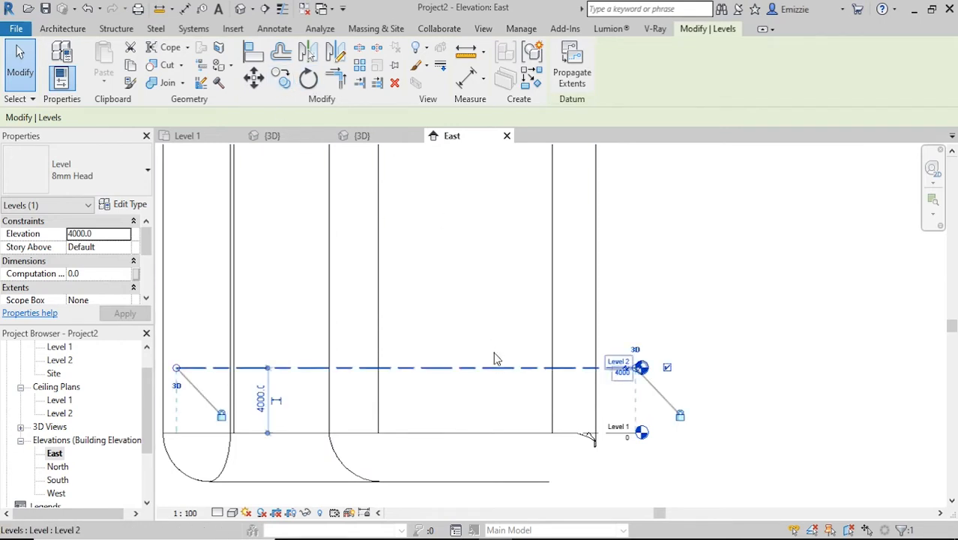
scroll(494, 353, down, 1)
middle_drag(494, 353, 563, 354)
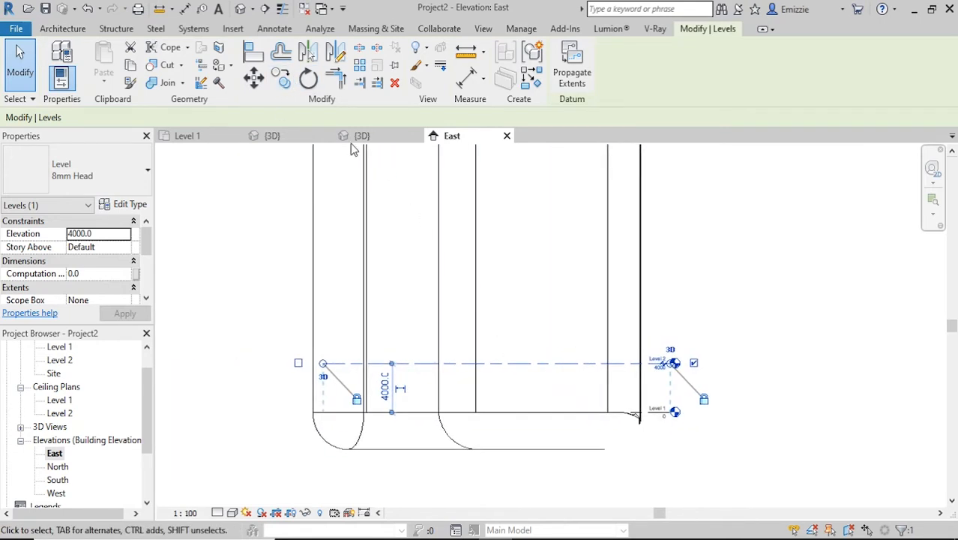
Step: Add five levels above Level 2 by picking each previous level line with a 4000 offset
click(65, 30)
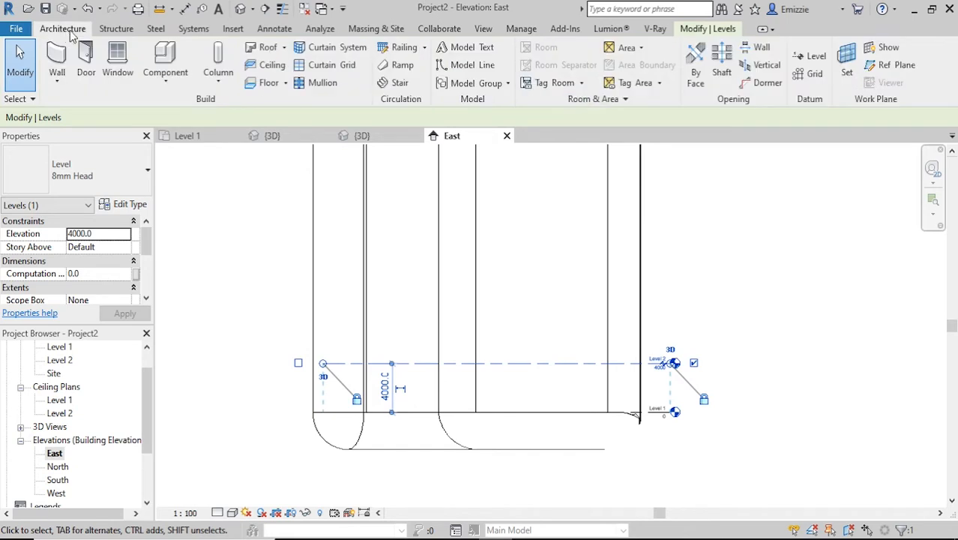
click(809, 59)
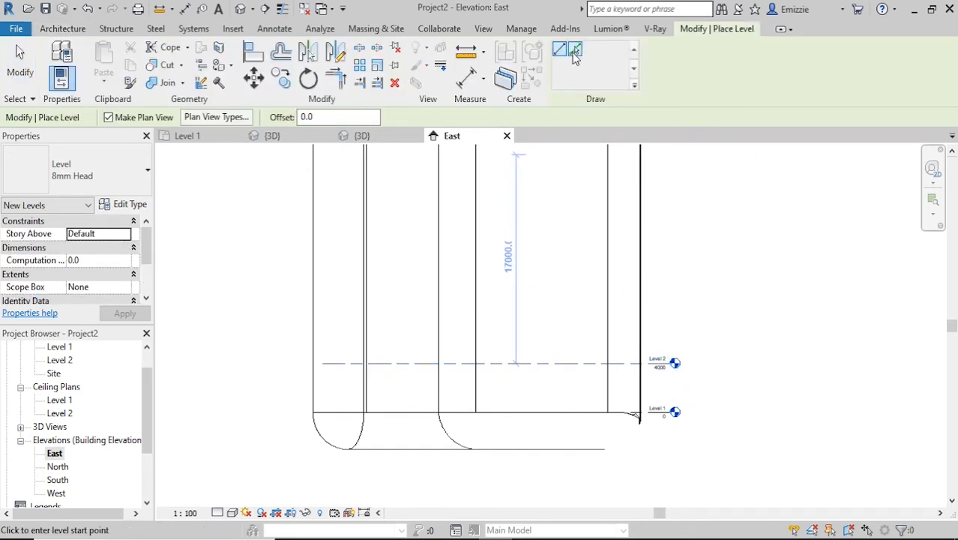
click(575, 52)
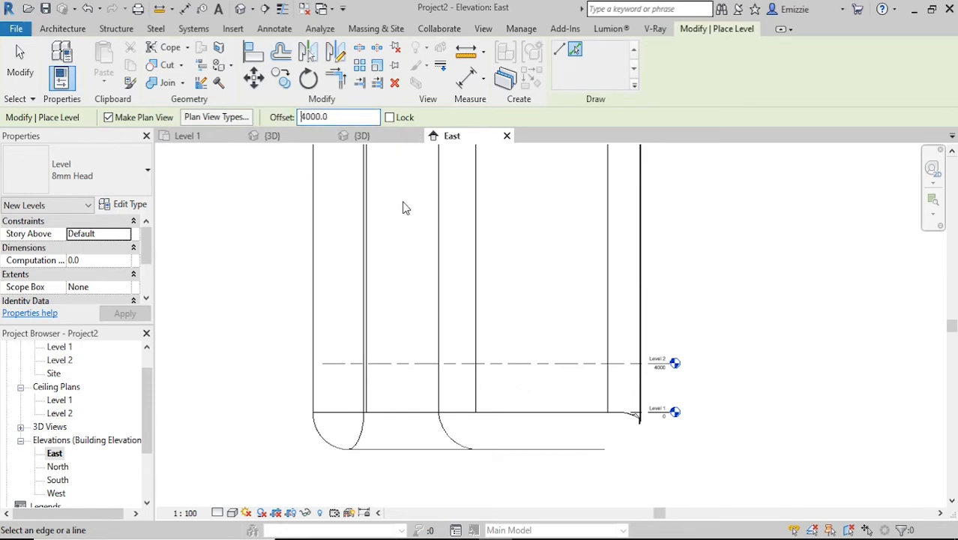
click(516, 338)
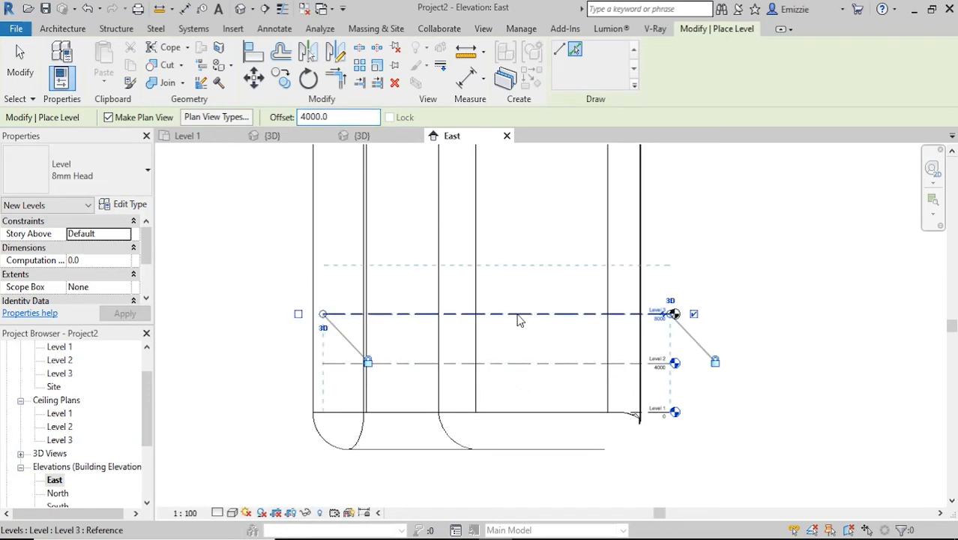
click(516, 302)
click(517, 260)
middle_drag(529, 268, 524, 388)
click(519, 329)
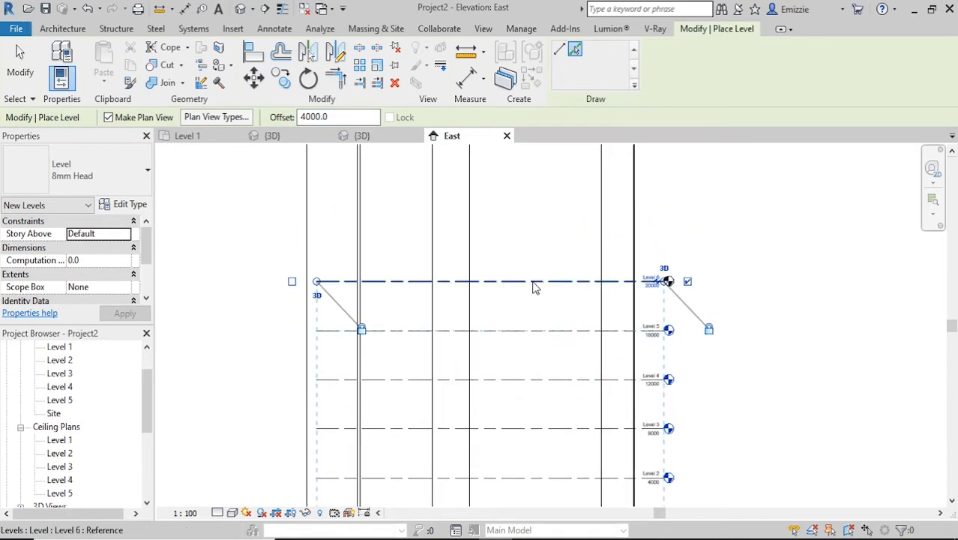
click(532, 278)
Step: Add six more levels at 4000 intervals up to the start of the mass's rounded top edge and end the Level command
middle_drag(541, 335, 523, 436)
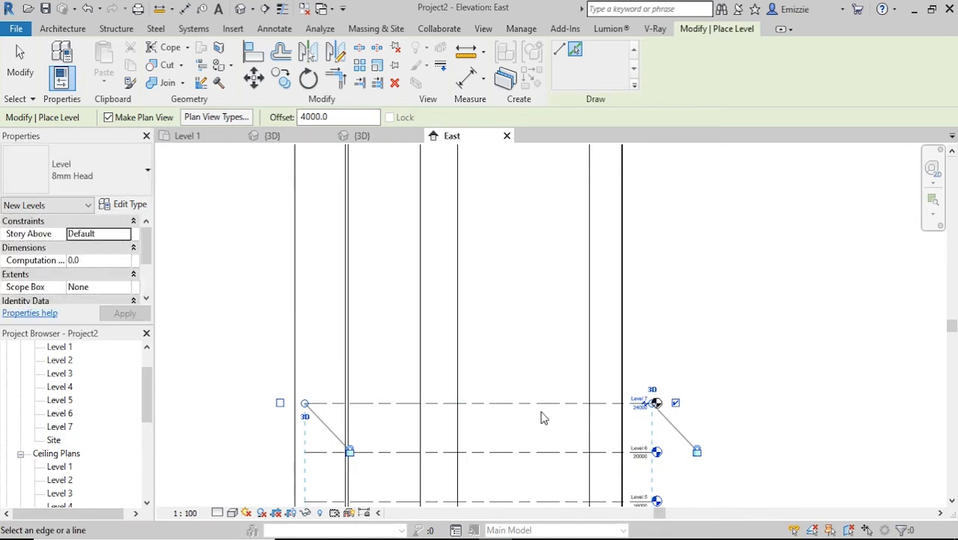
scroll(536, 420, up, 2)
click(498, 377)
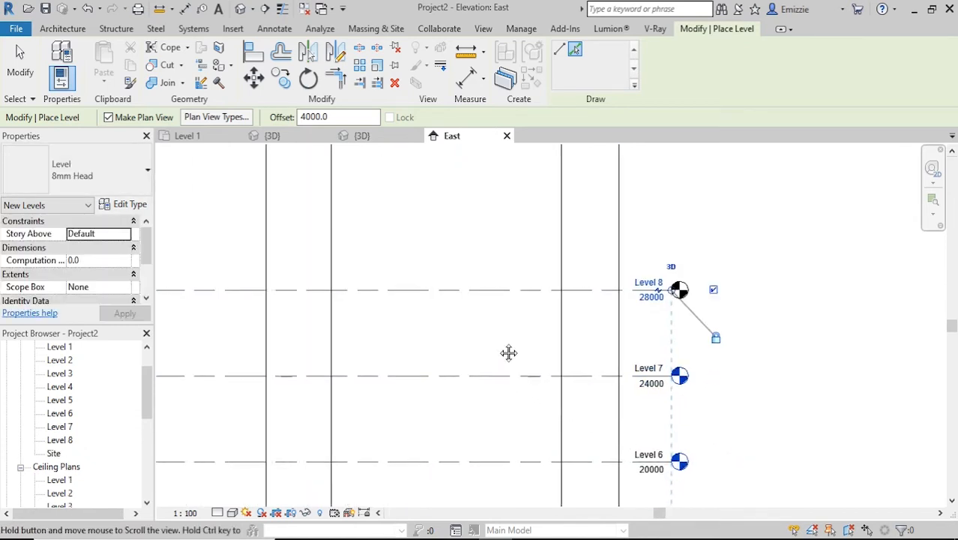
middle_drag(509, 351, 522, 458)
scroll(522, 454, down, 3)
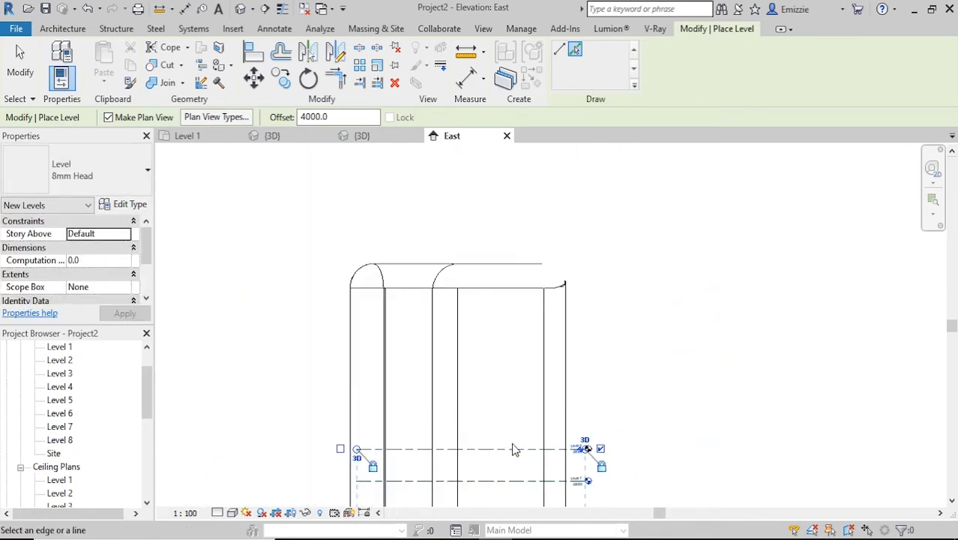
click(514, 448)
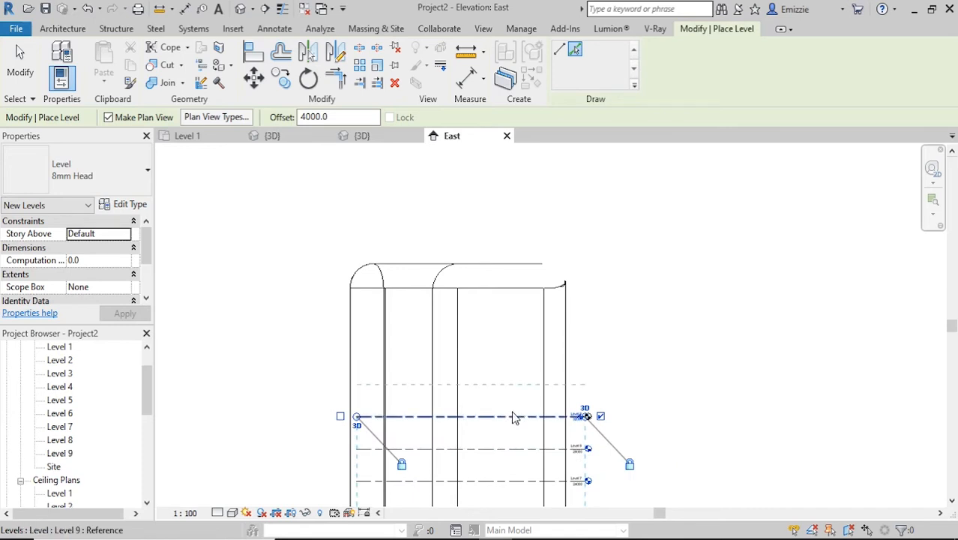
click(511, 415)
click(512, 383)
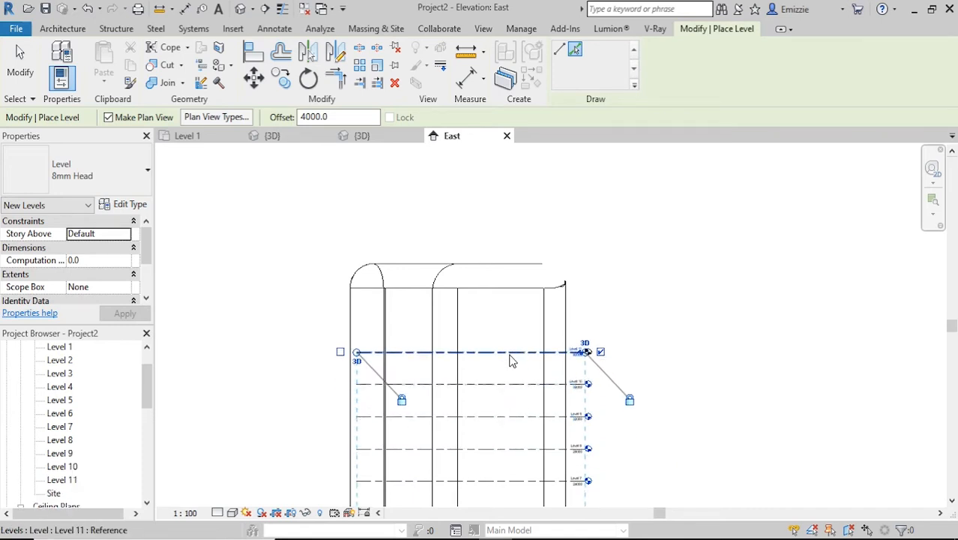
click(510, 352)
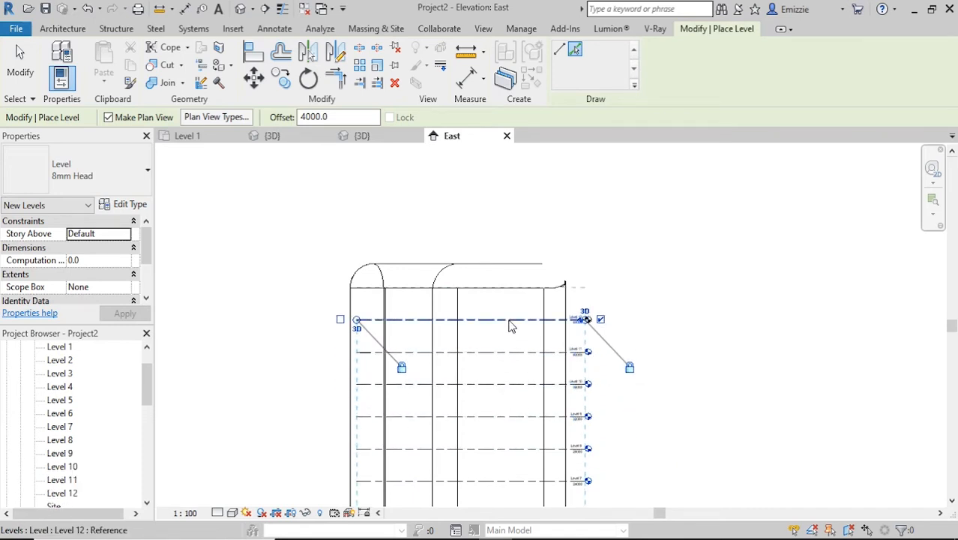
click(508, 320)
key(Escape)
key(Escape)
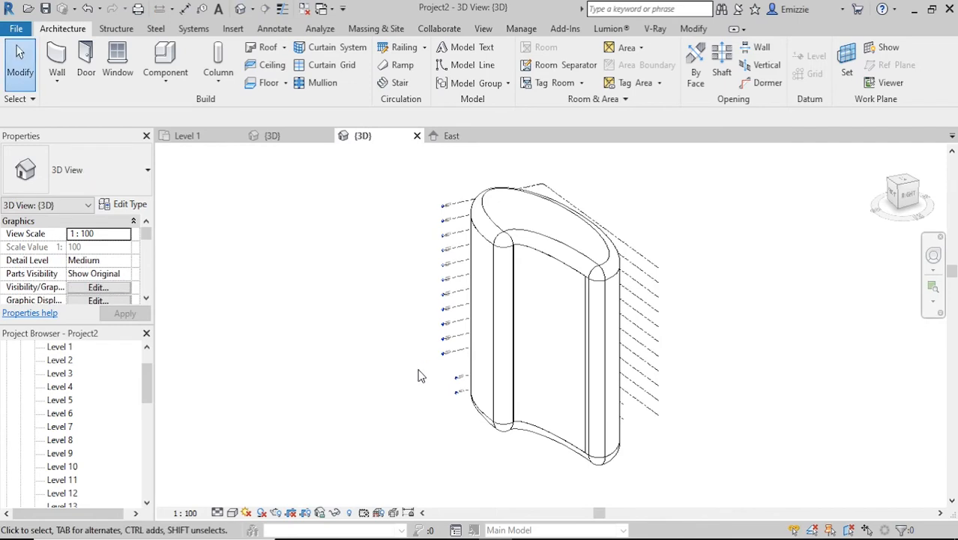
Step: Begin a 1500 x 3000mm curtain system by face and select the outer curved side faces of the mass
shift+middle_drag(417, 374, 667, 366)
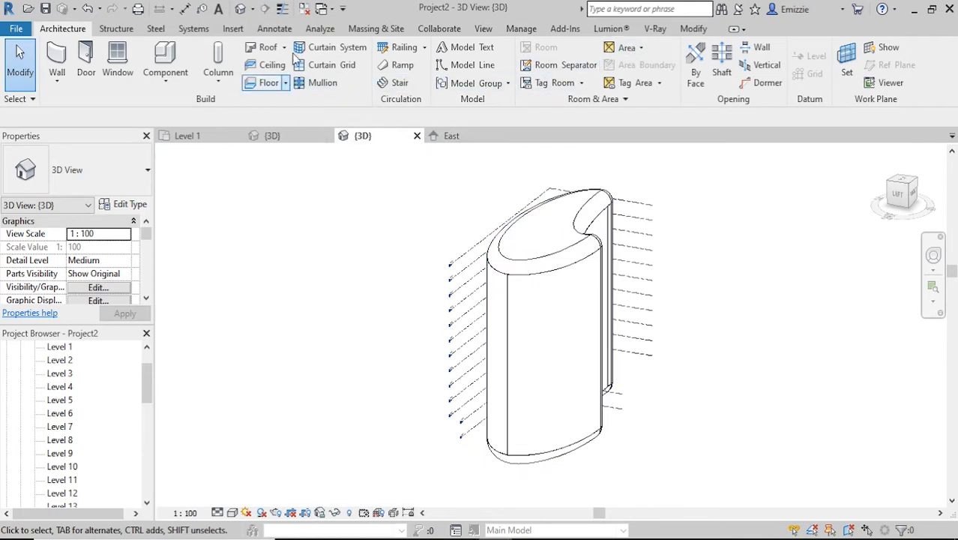
click(361, 30)
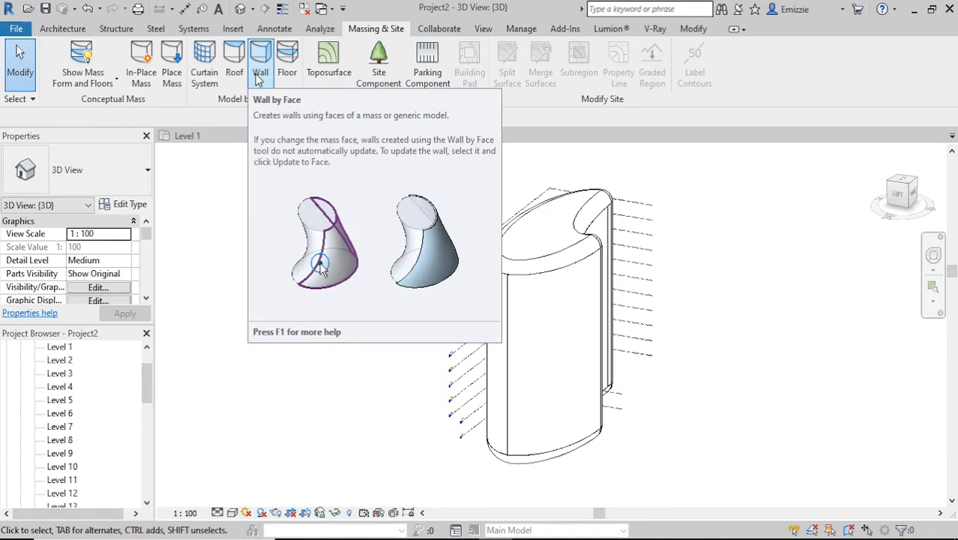
click(204, 63)
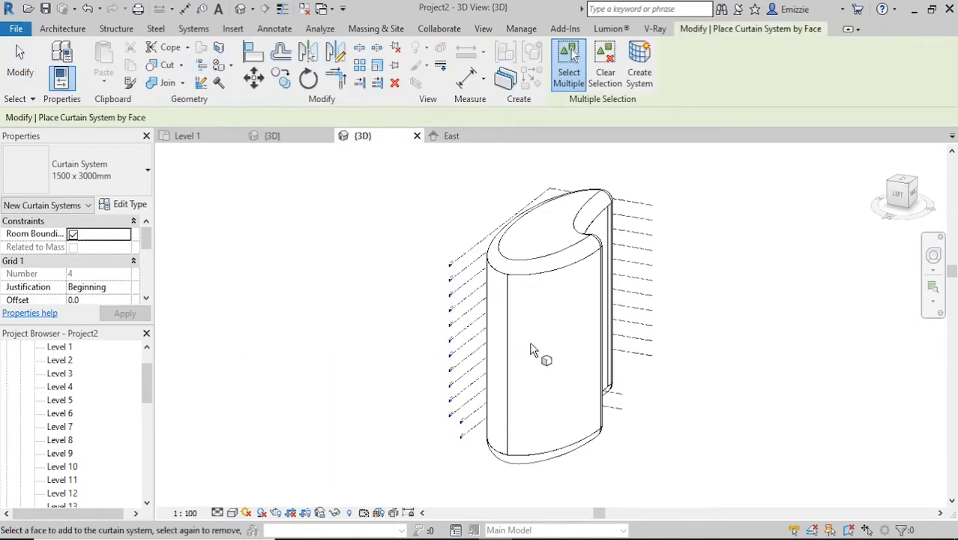
click(510, 371)
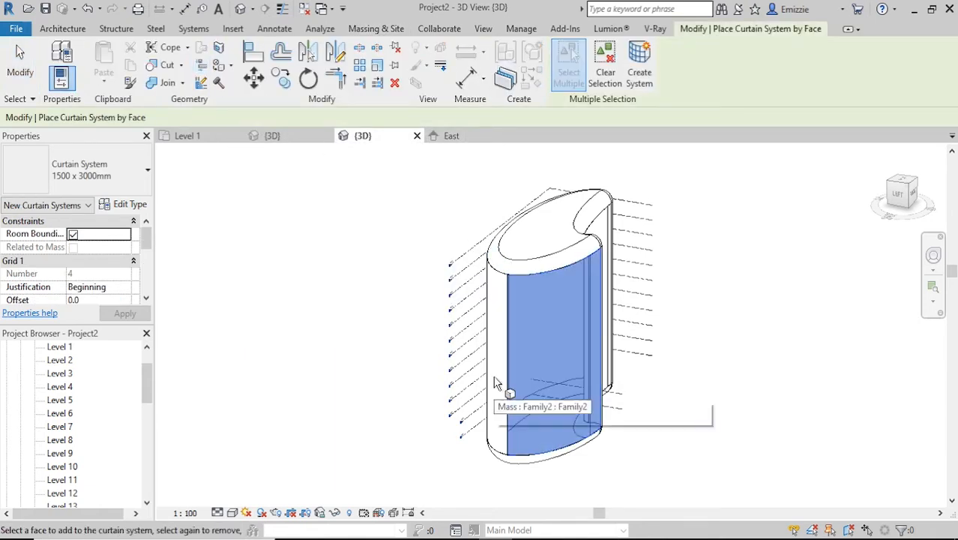
shift+middle_drag(511, 375, 605, 385)
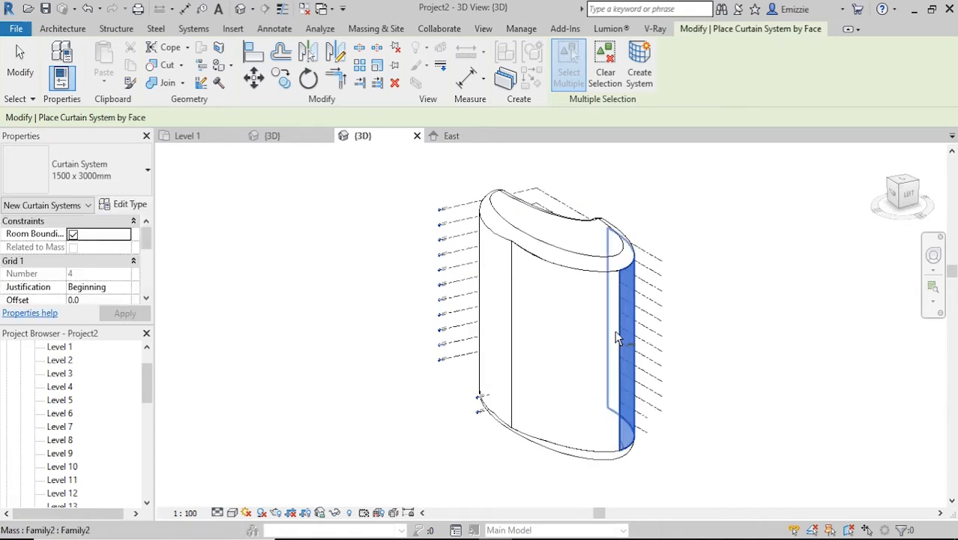
click(511, 299)
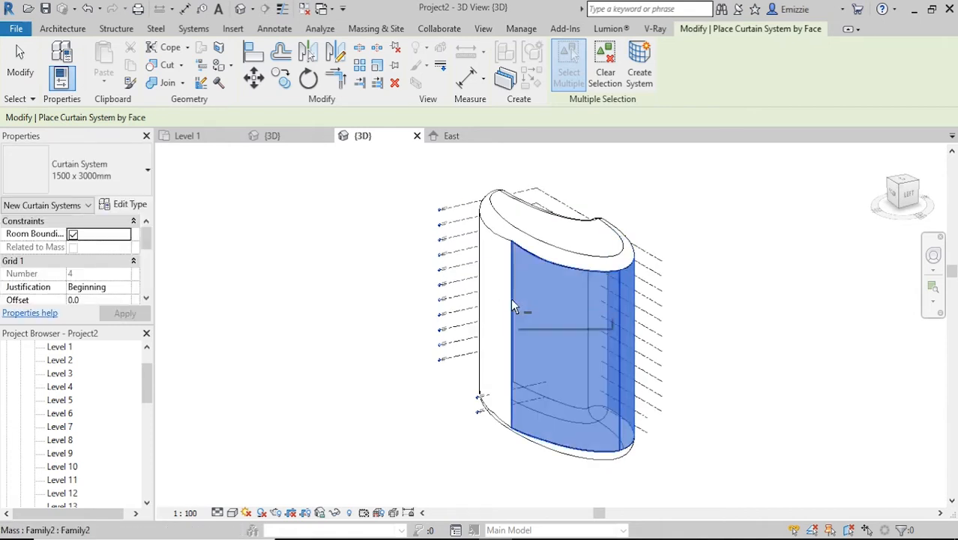
click(479, 284)
shift+middle_drag(479, 281, 379, 335)
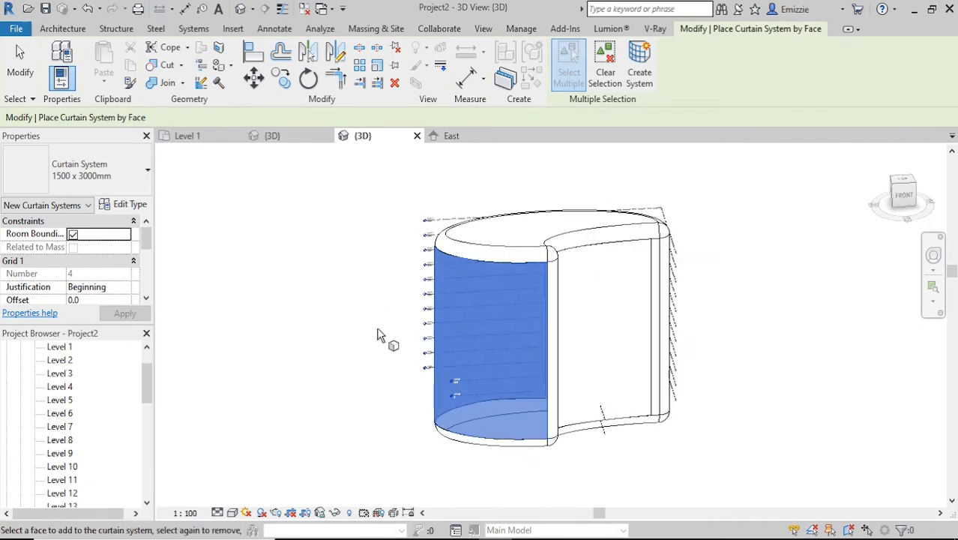
Step: Add the concave face and the two rounded vertical corner faces of the mass to the curtain system selection
click(576, 426)
shift+middle_drag(559, 408, 492, 378)
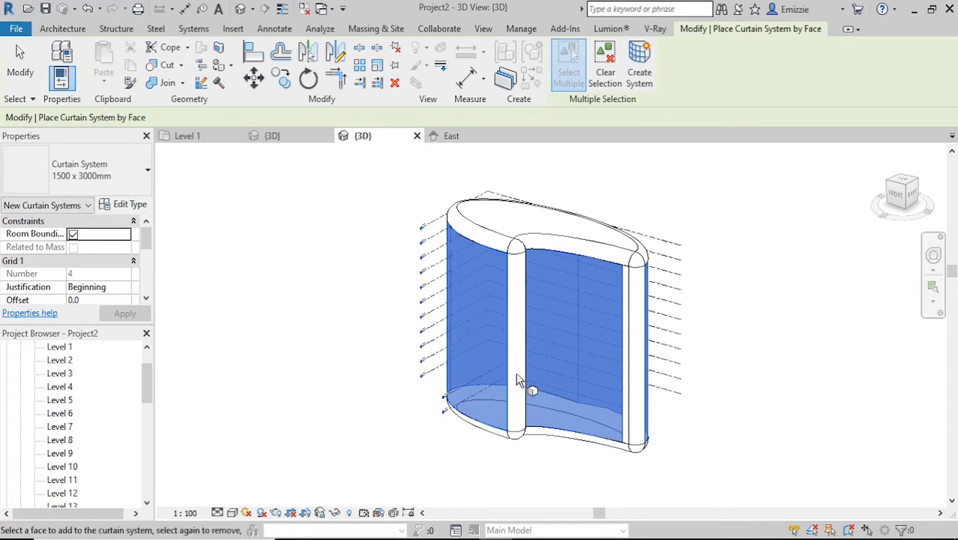
click(518, 259)
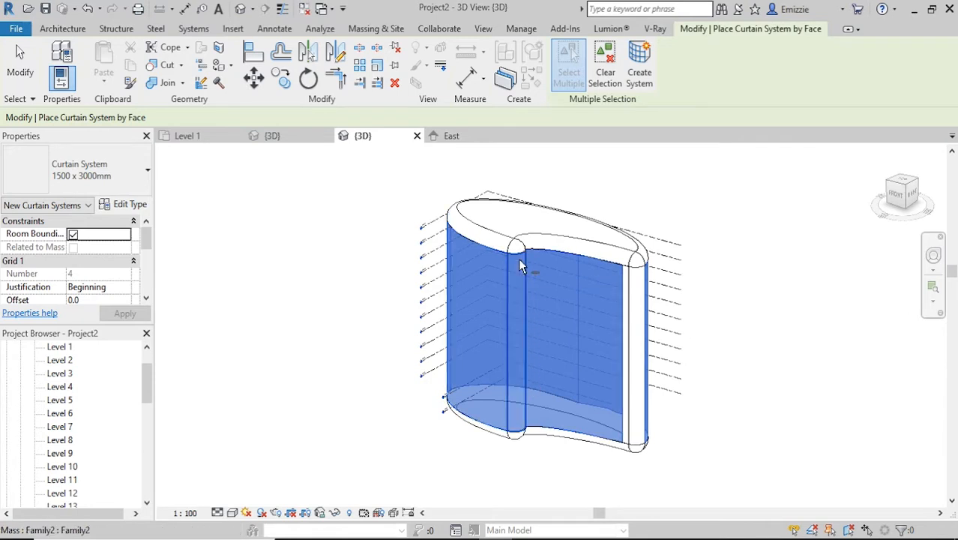
shift+middle_drag(574, 341, 537, 334)
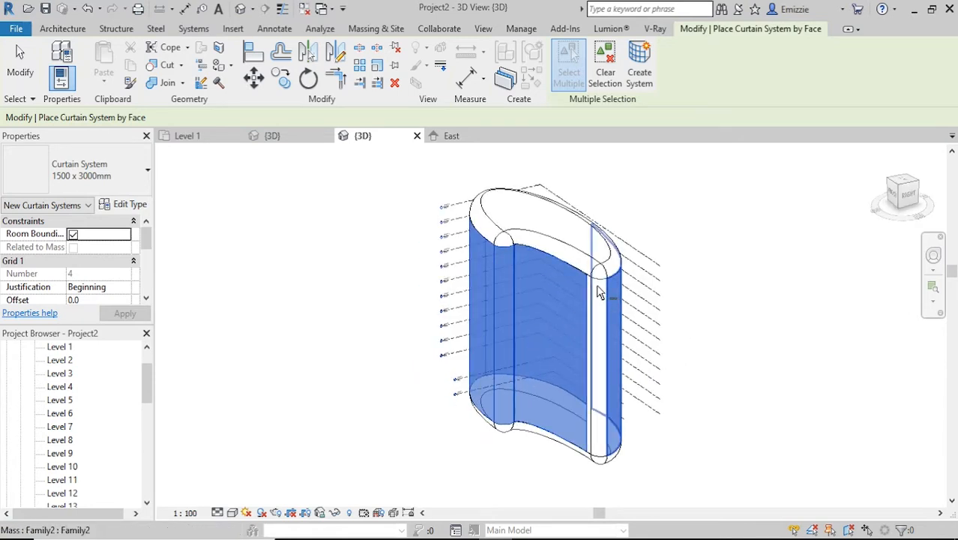
shift+middle_drag(647, 449, 636, 444)
click(624, 448)
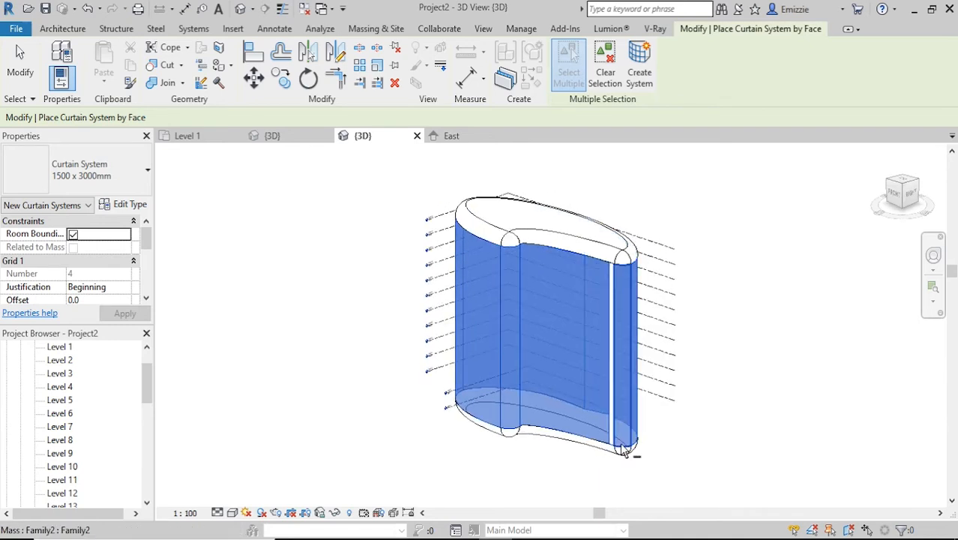
Step: Add the narrow strip beside the rounded corner to the selection and create the curtain system on the selected faces
mouse_move(621, 454)
shift+middle_down()
mouse_move(637, 450)
mouse_move(630, 447)
shift+middle_up()
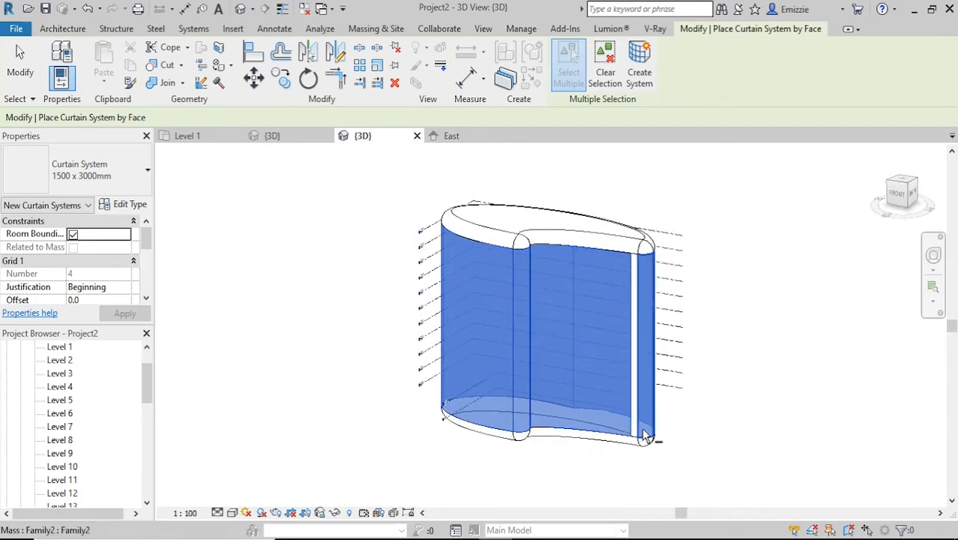
scroll(629, 447, up, 3)
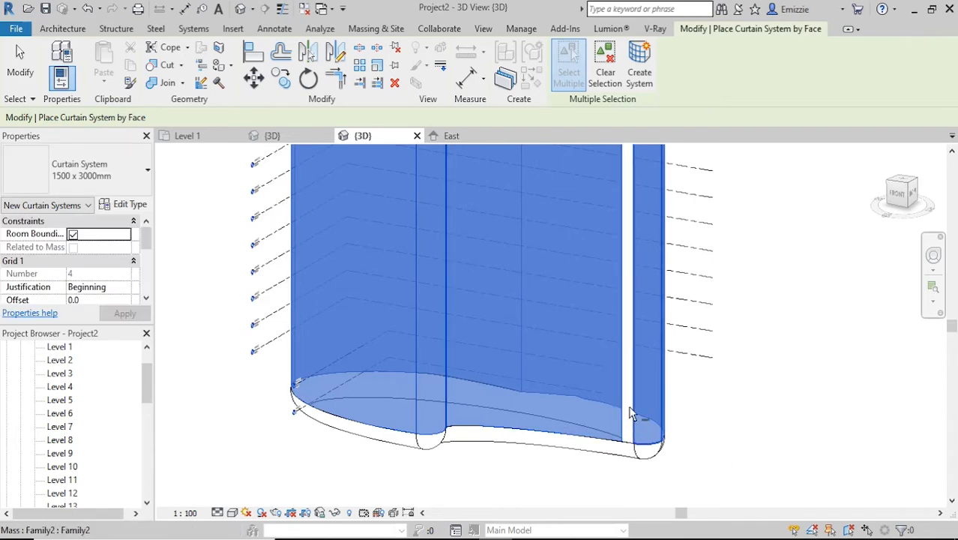
scroll(628, 447, down, 4)
middle_drag(628, 446, 623, 438)
scroll(625, 270, up, 6)
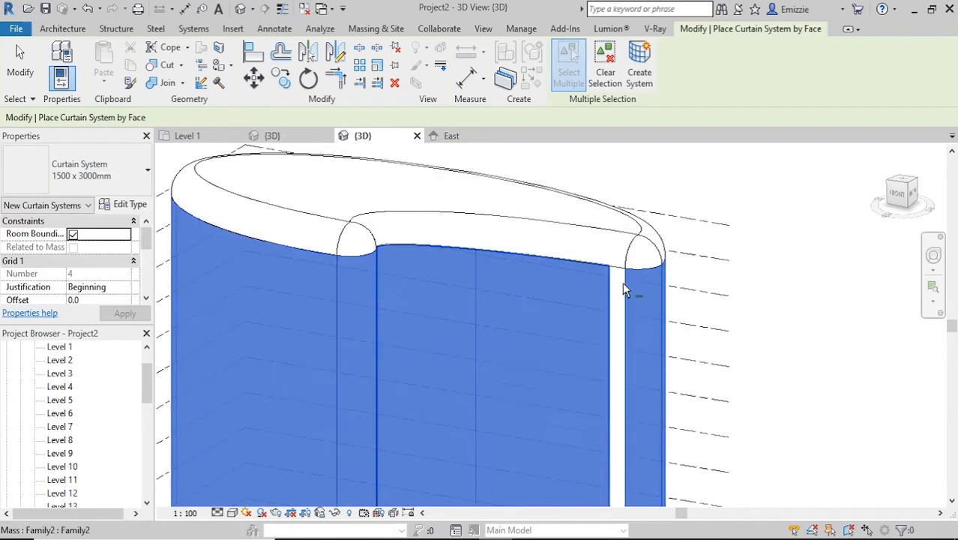
click(621, 262)
scroll(620, 283, down, 5)
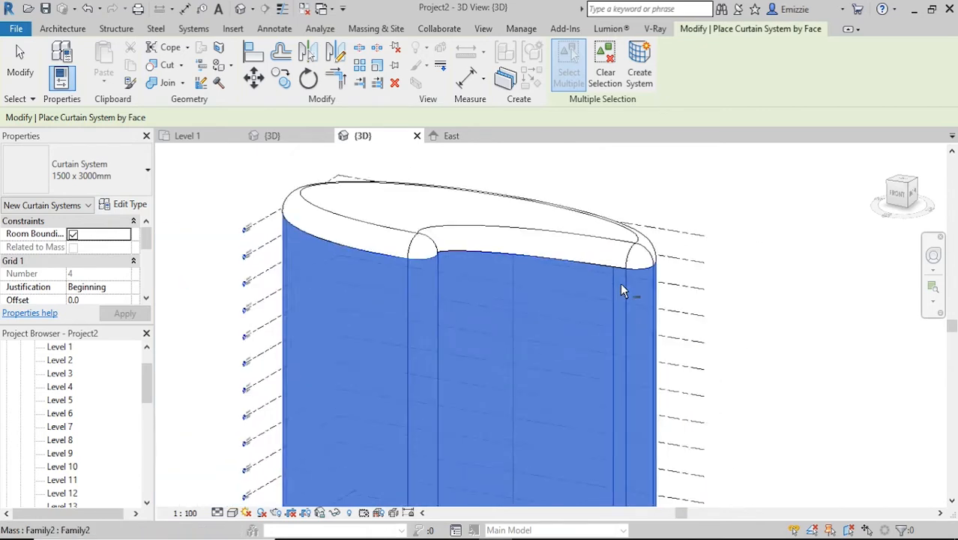
click(639, 71)
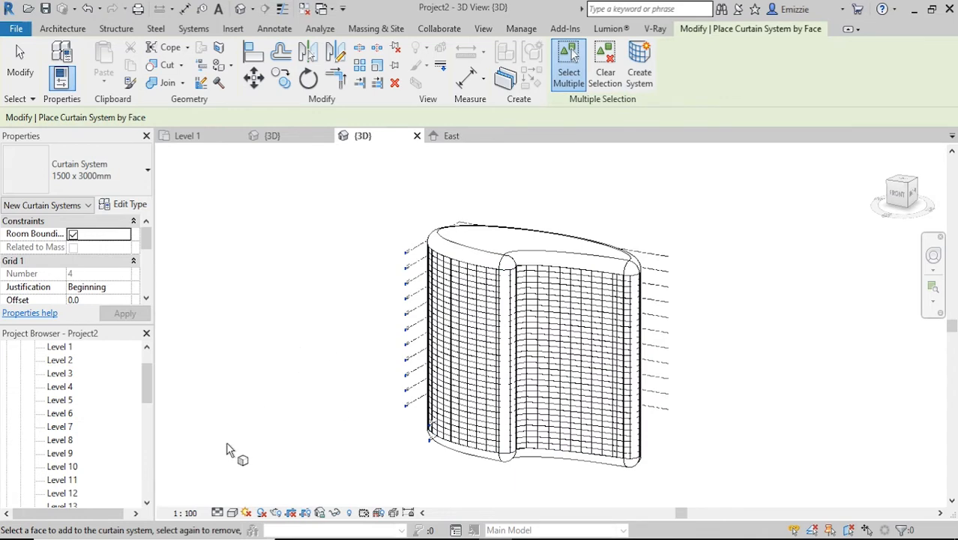
Step: Set the 3D view's visual style to Shaded
click(232, 512)
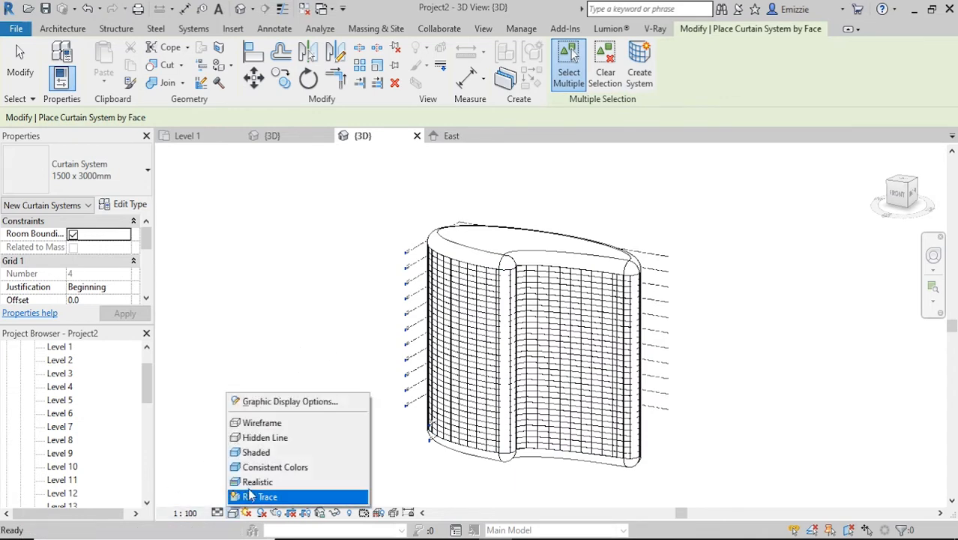
click(258, 452)
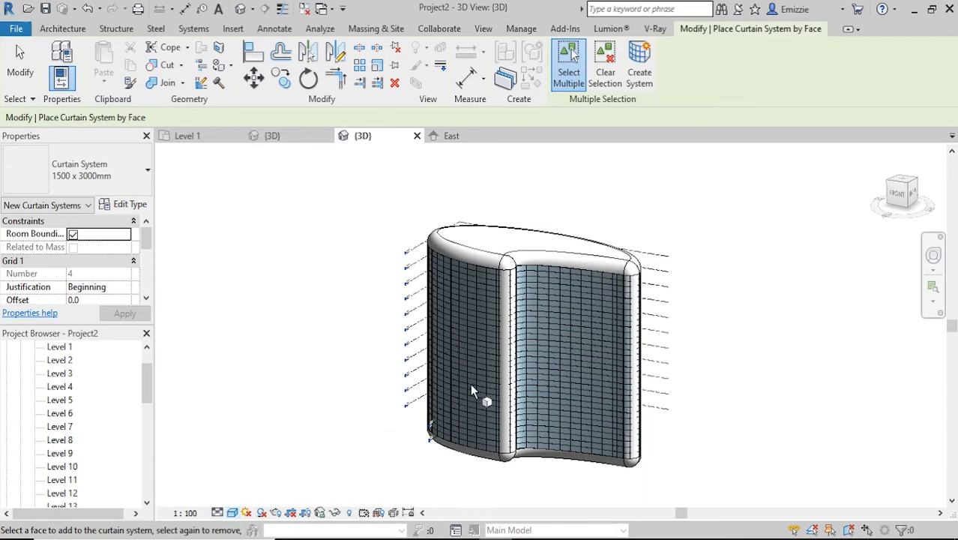
scroll(474, 382, up, 3)
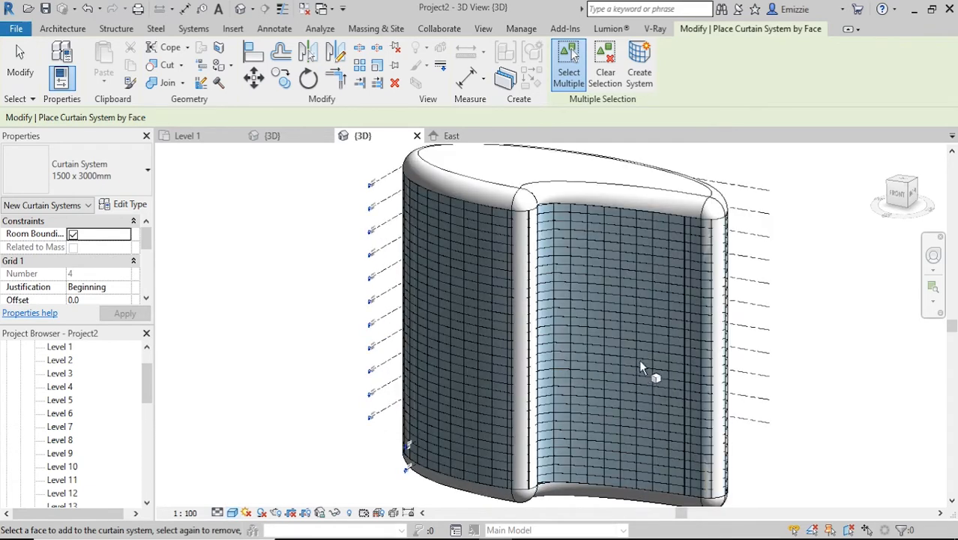
Step: Create a separate 1500 x 3000mm curtain system on each of the two rounded vertical corner faces and end the command
click(523, 217)
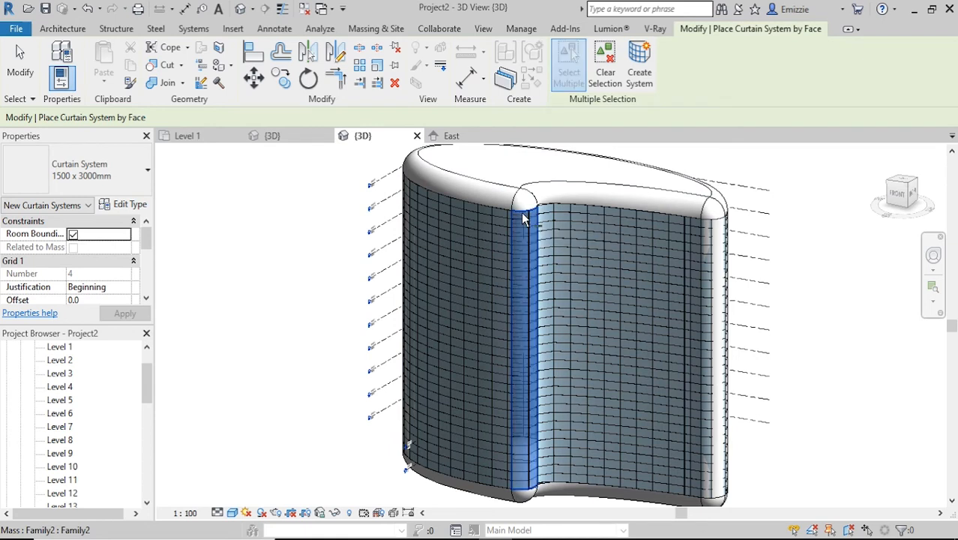
click(639, 73)
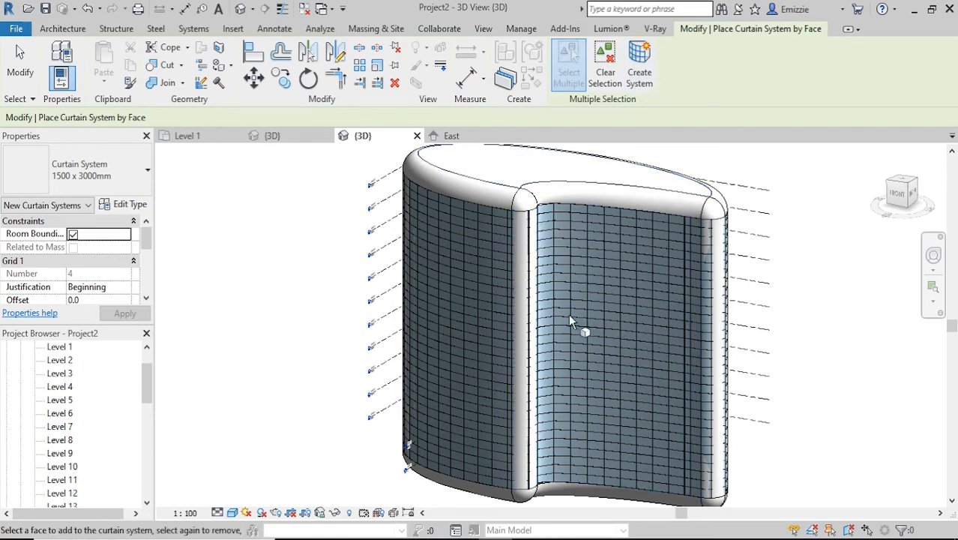
click(718, 222)
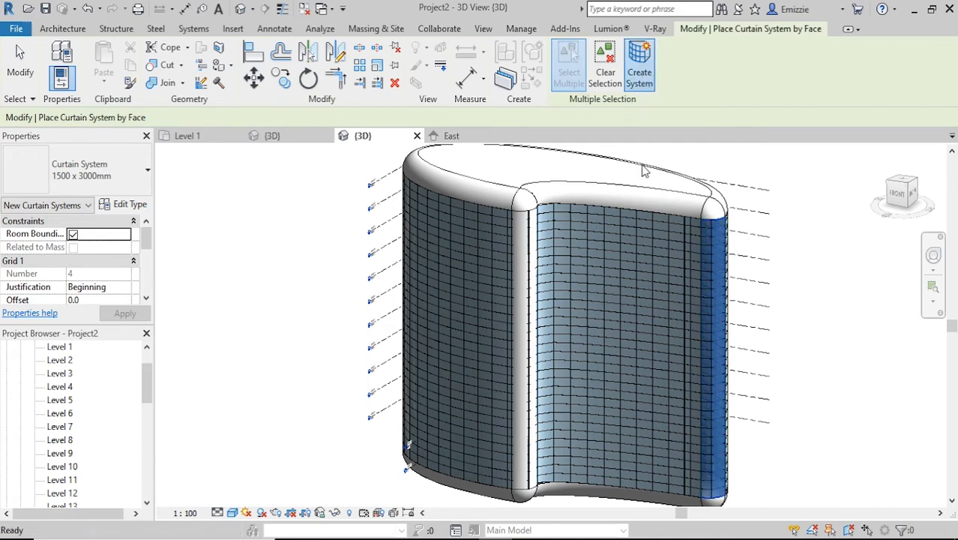
click(639, 74)
click(600, 280)
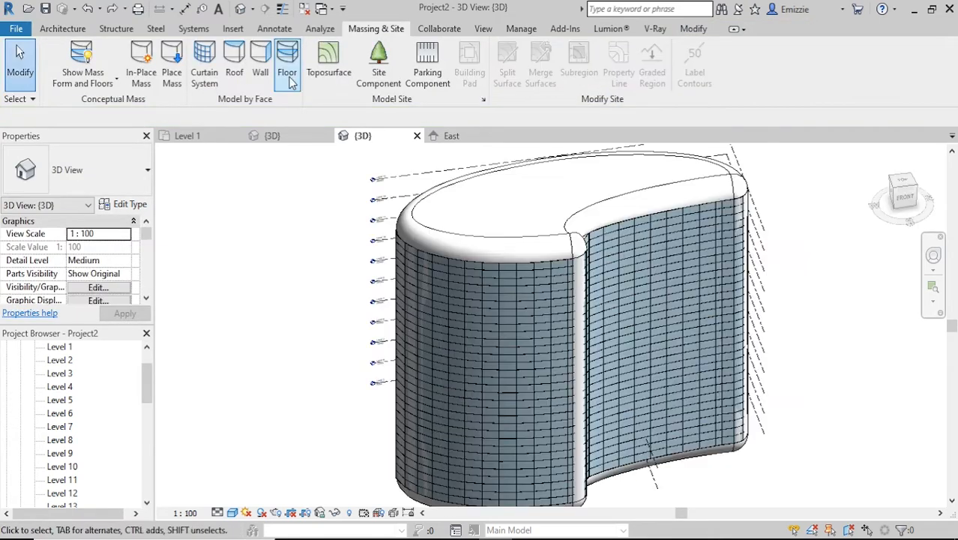
Step: Create a Generic Roof - 300mm by face on the flat crescent top of the mass and end the command
click(236, 66)
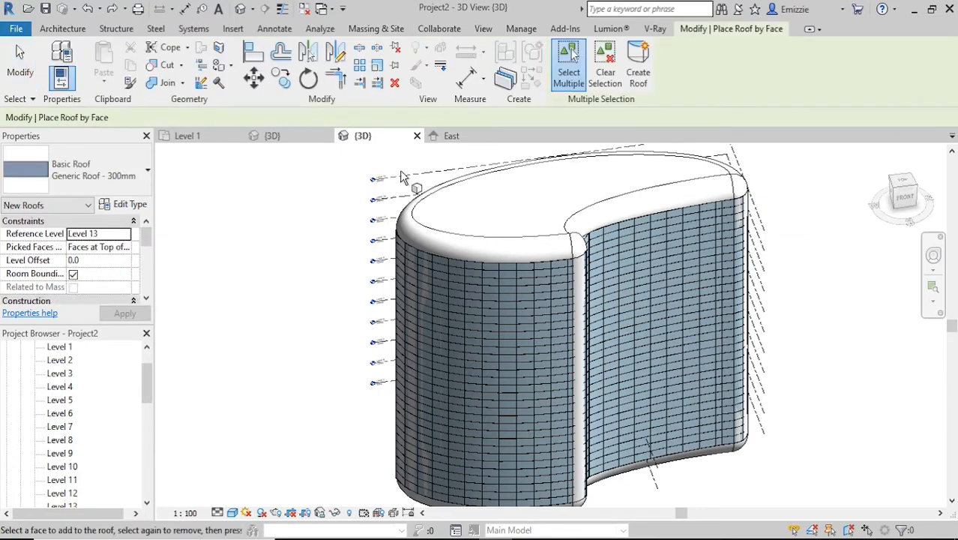
click(452, 237)
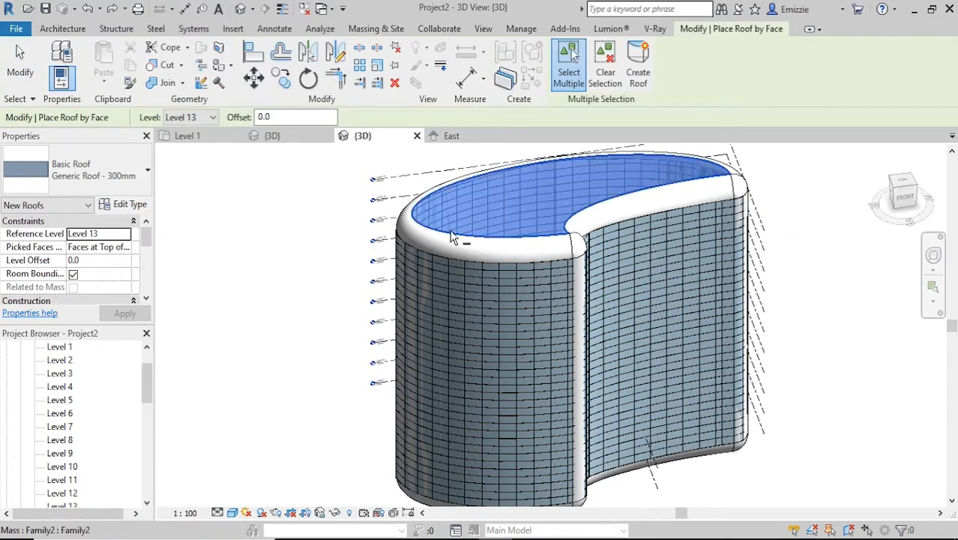
click(638, 69)
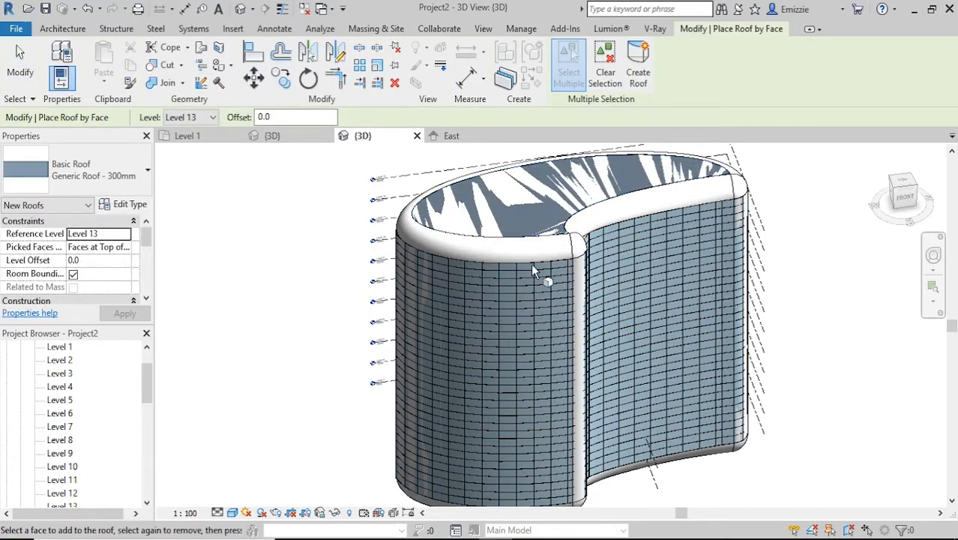
shift+middle_drag(530, 263, 506, 274)
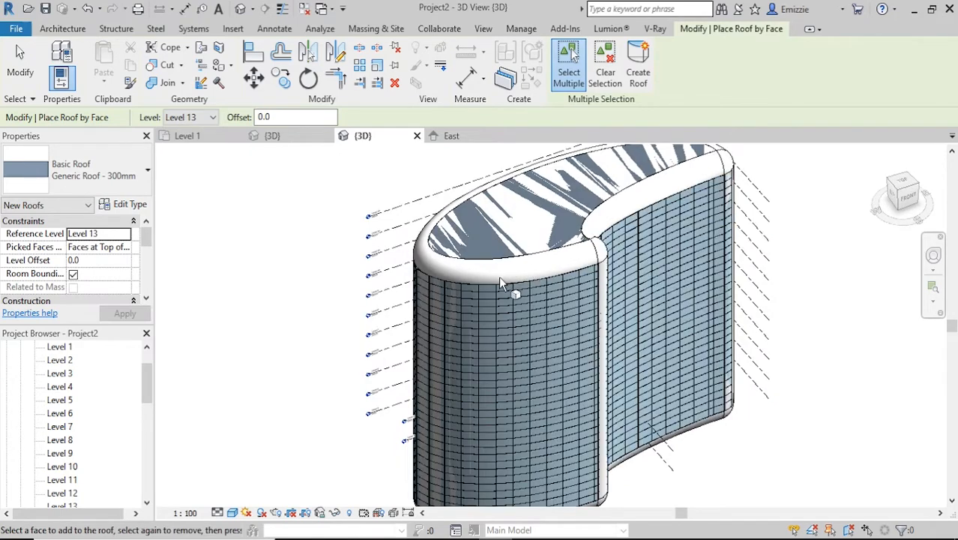
key(Escape)
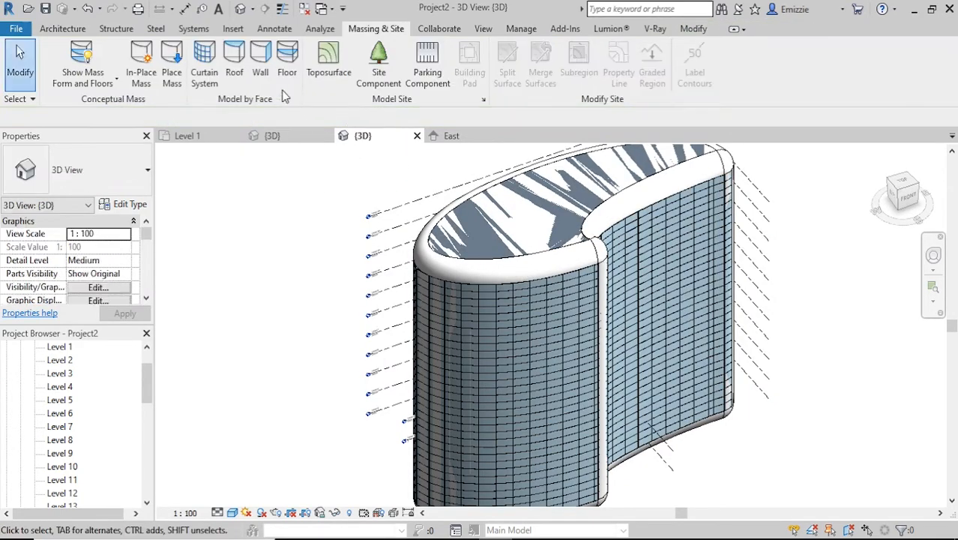
click(234, 69)
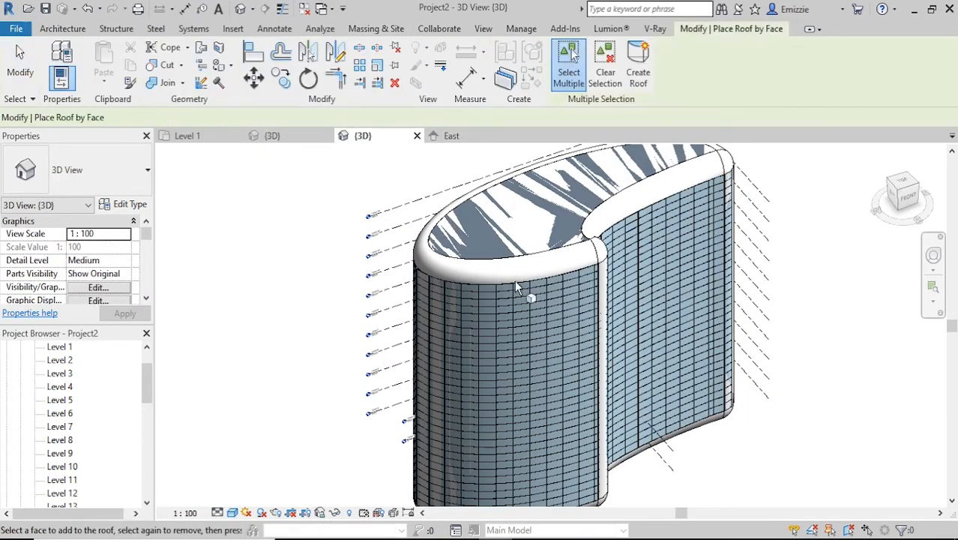
shift+middle_drag(422, 276, 496, 287)
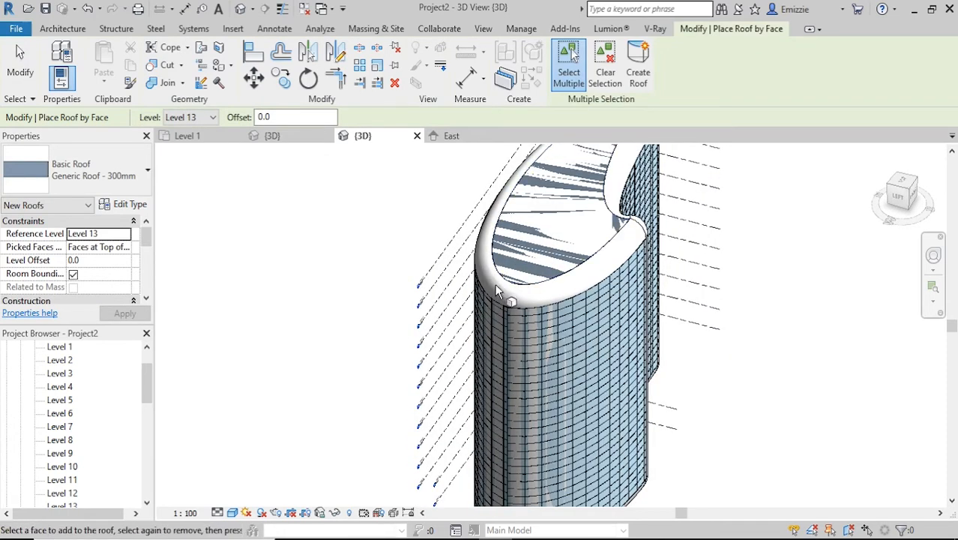
key(Escape)
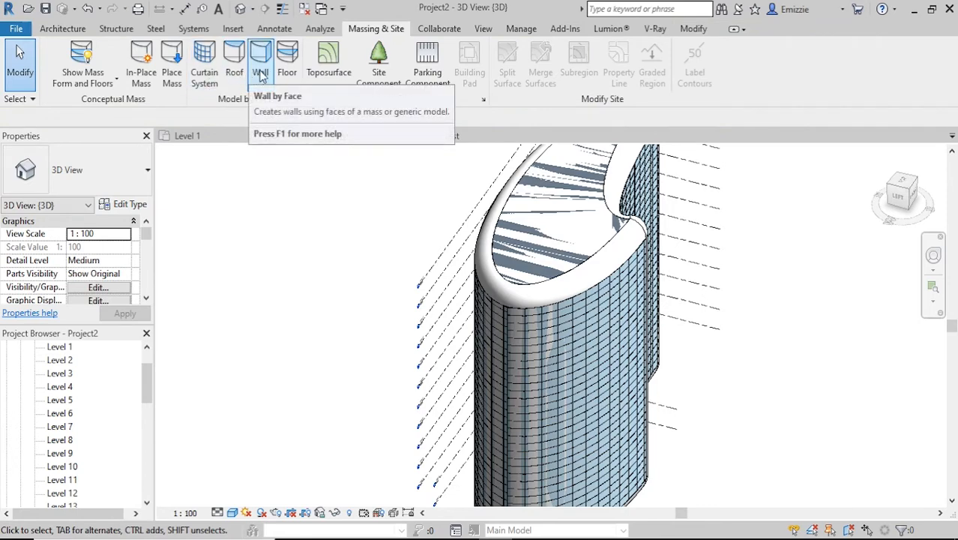
Step: Create Generic - 200mm walls by face on the rounded rim faces around the top of the mass and end the command
click(260, 75)
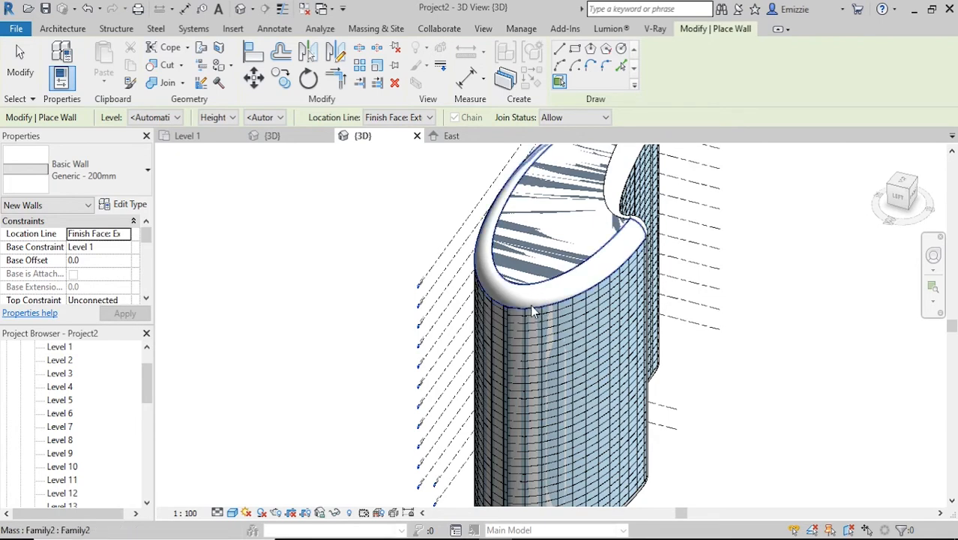
shift+middle_drag(531, 307, 551, 237)
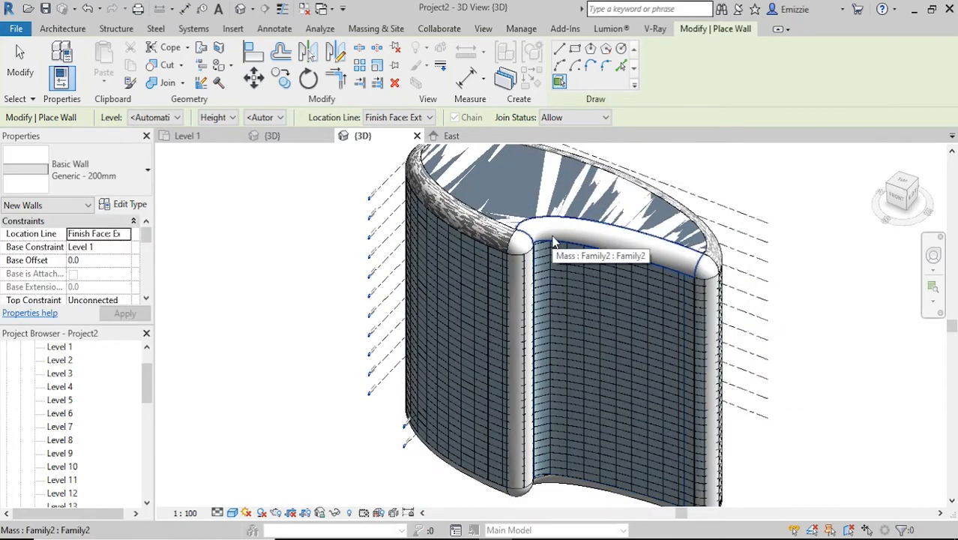
click(551, 242)
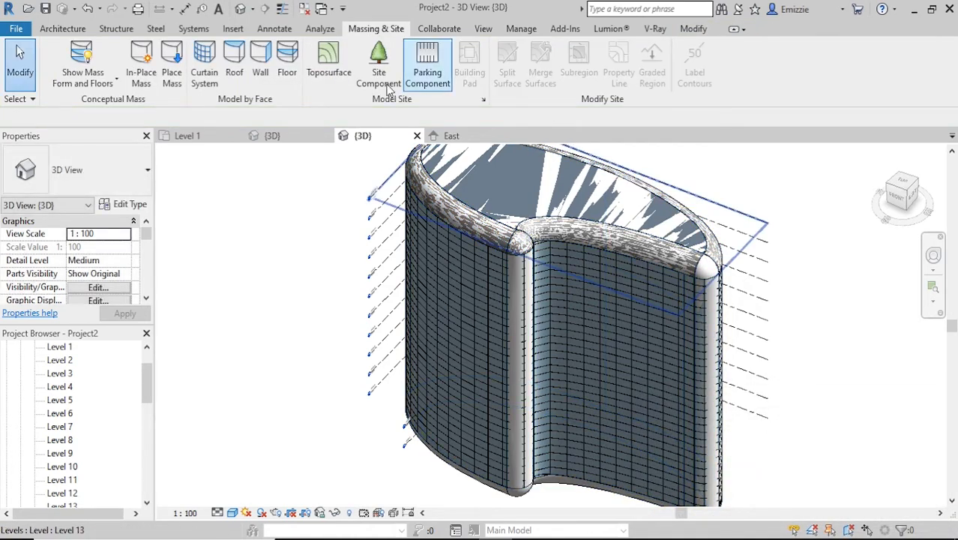
click(262, 67)
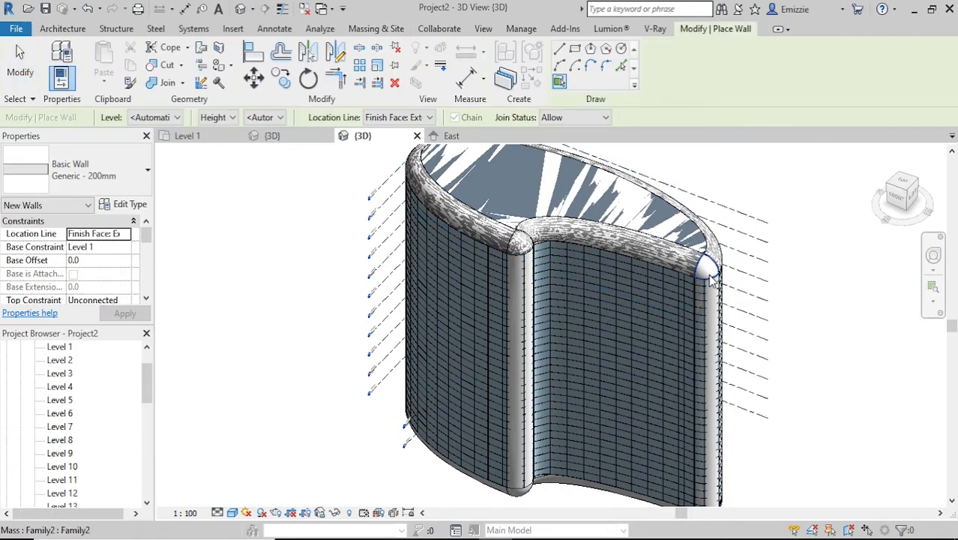
shift+middle_drag(463, 297, 426, 225)
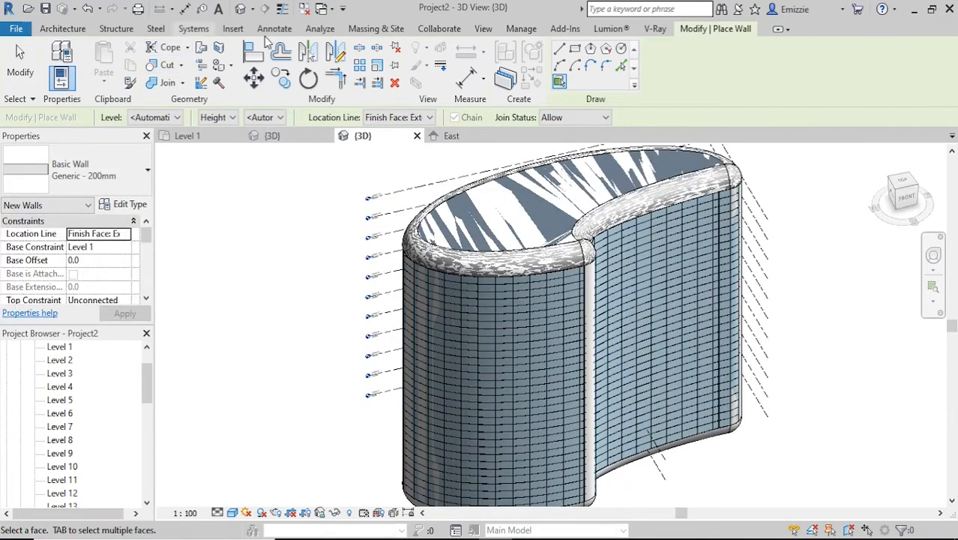
key(Escape)
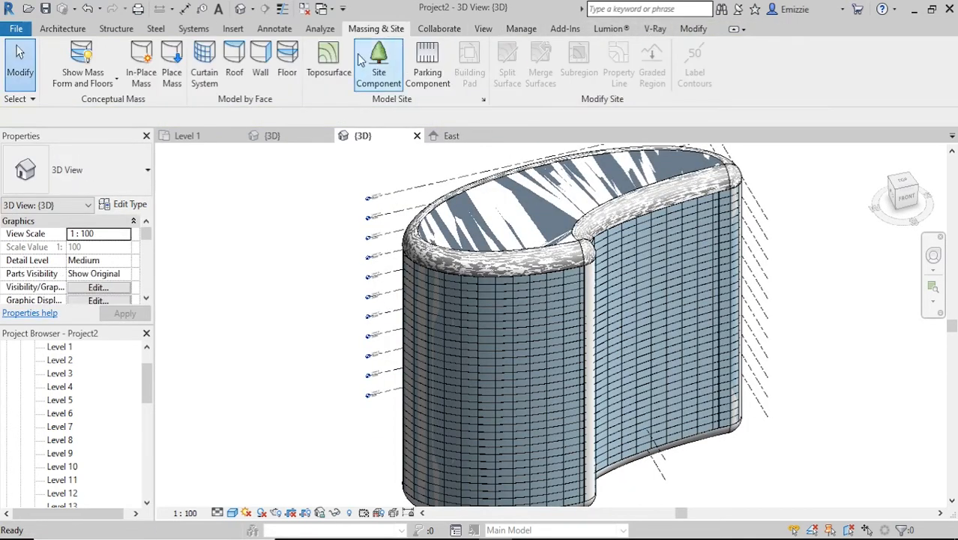
Step: Switch mass display to Show Mass by View Settings and inspect the building from several sides
click(84, 66)
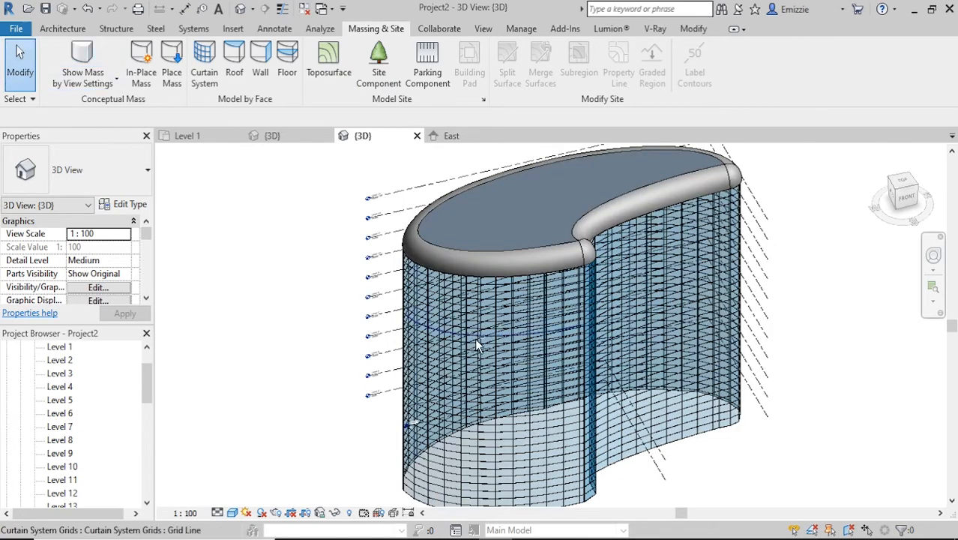
shift+middle_drag(477, 345, 354, 244)
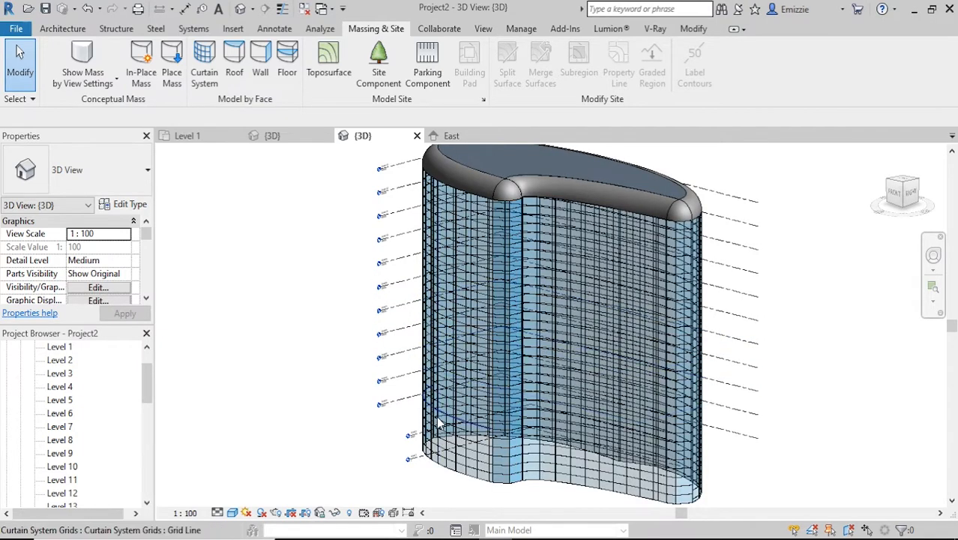
shift+middle_drag(441, 424, 547, 476)
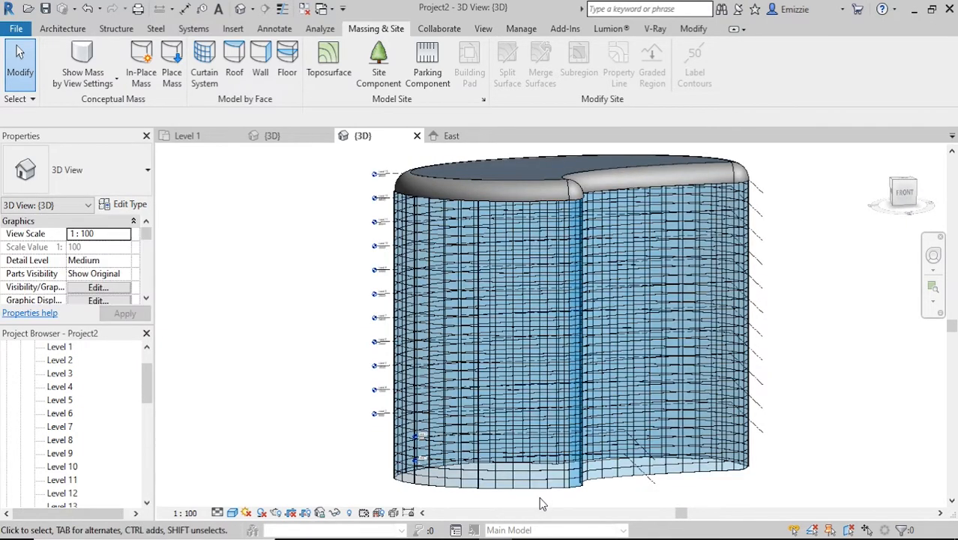
Step: Set the Curtain Panel of the 1500 x 3000mm curtain system type to System Panel : Glazed and deselect the system
click(540, 497)
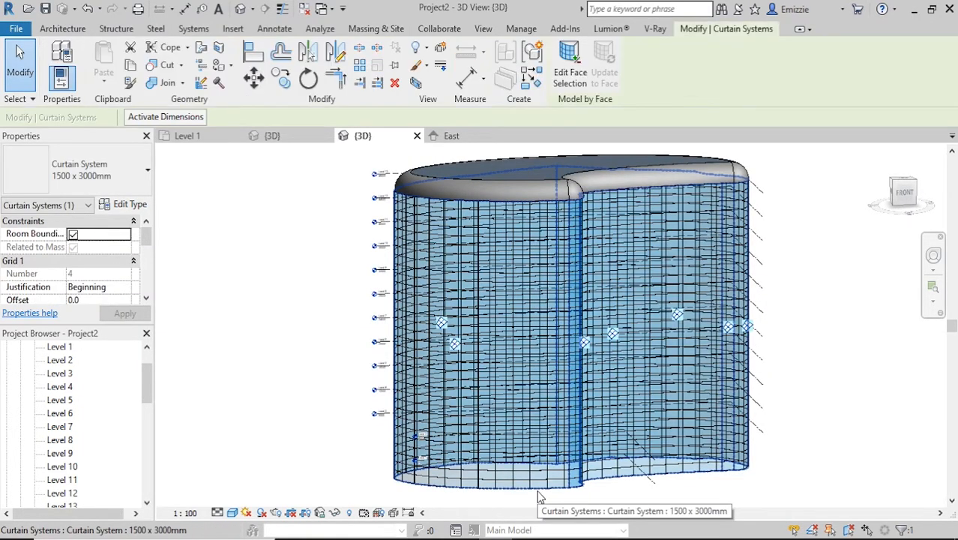
click(113, 176)
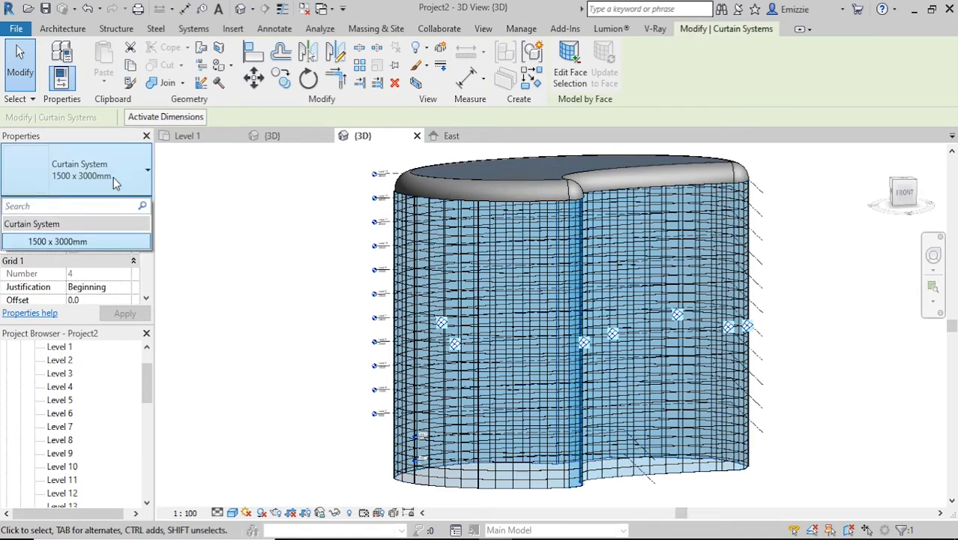
click(113, 177)
click(119, 212)
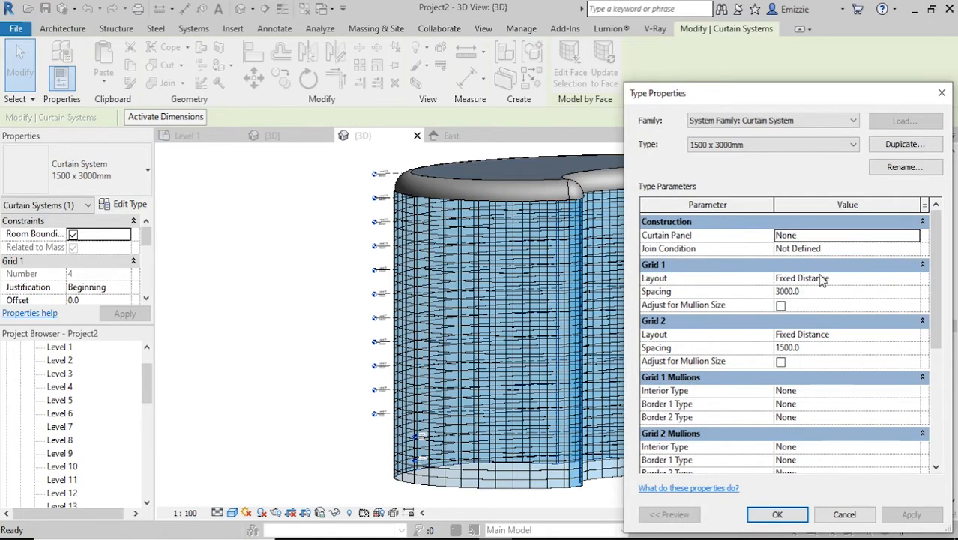
click(915, 237)
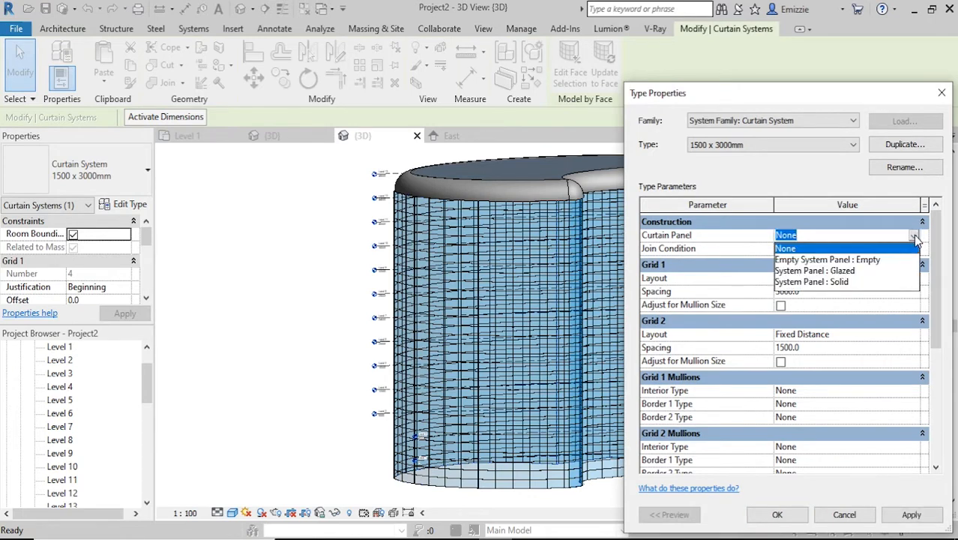
click(839, 271)
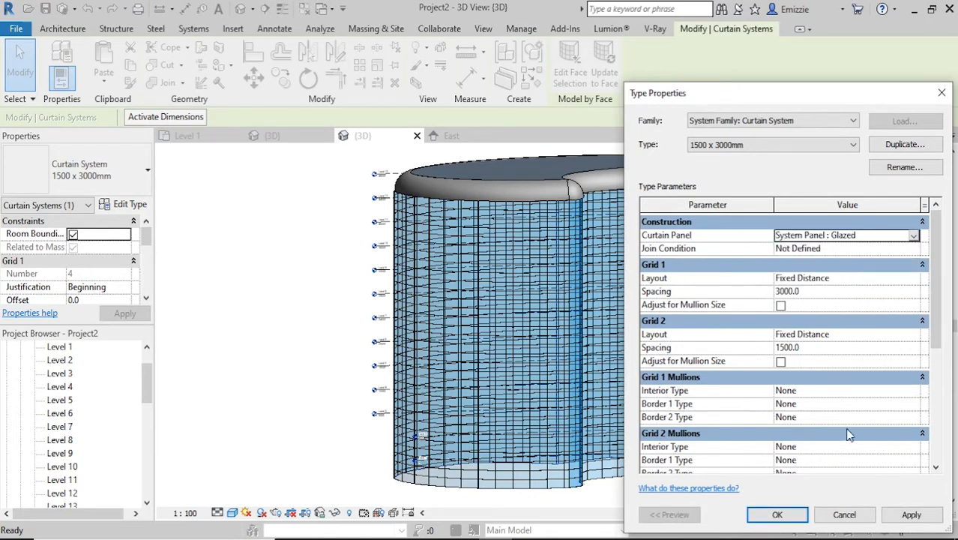
click(901, 523)
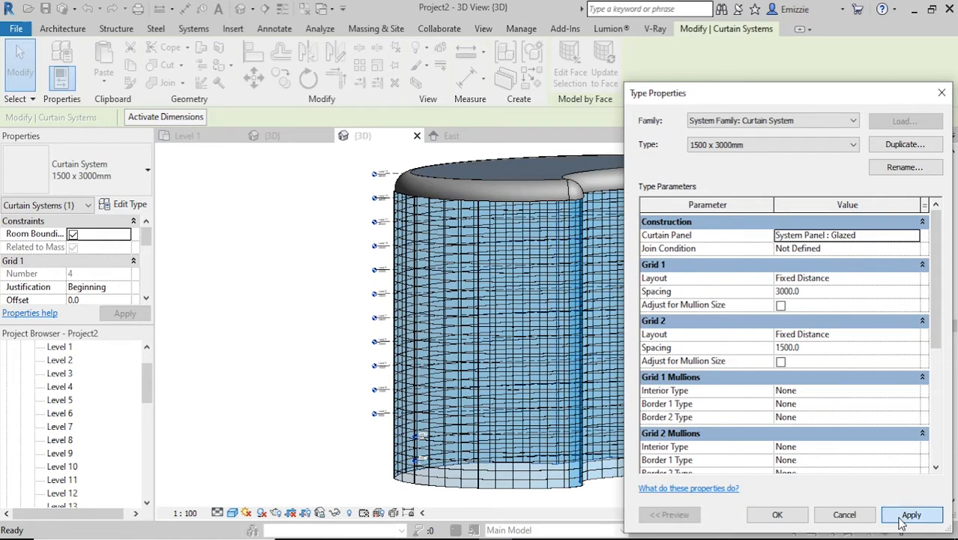
click(780, 513)
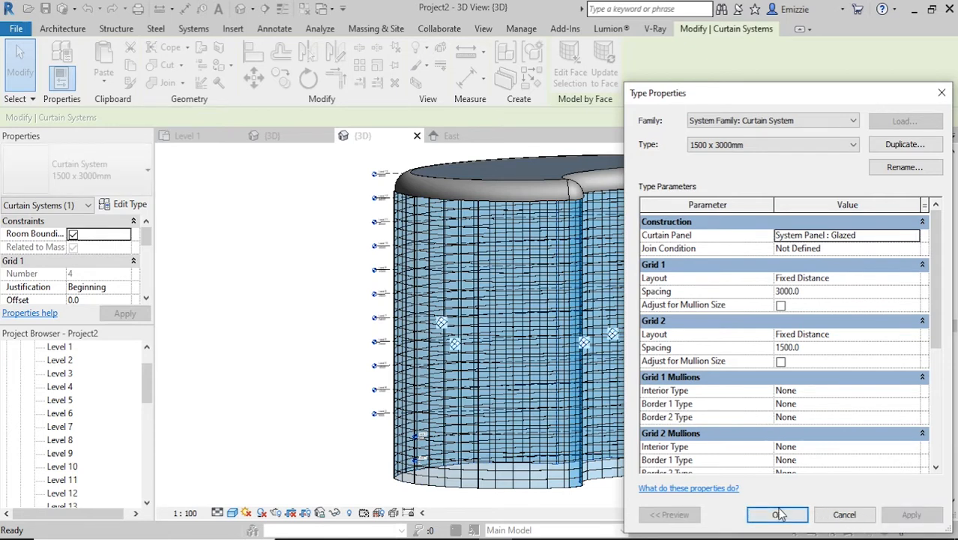
click(779, 515)
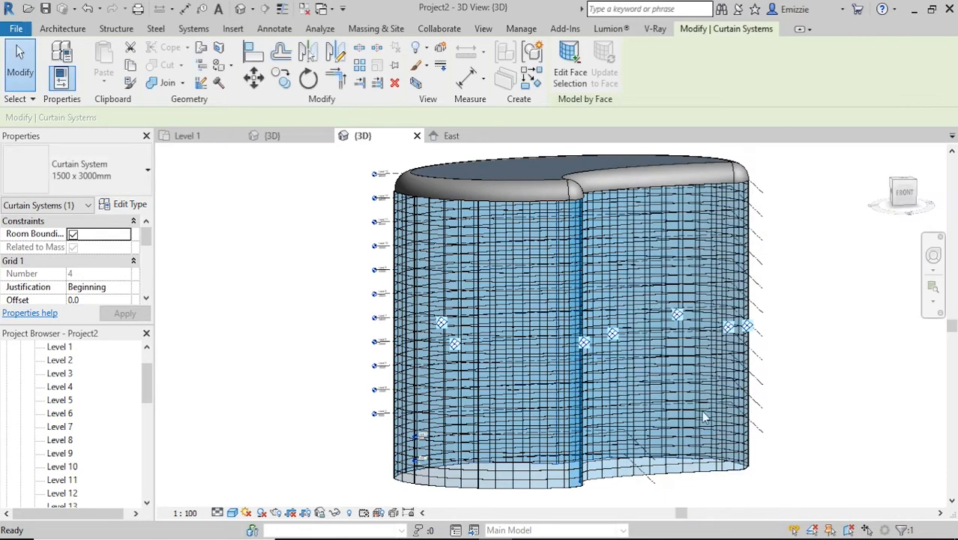
click(259, 209)
shift+middle_drag(332, 268, 310, 258)
shift+middle_drag(338, 294, 299, 301)
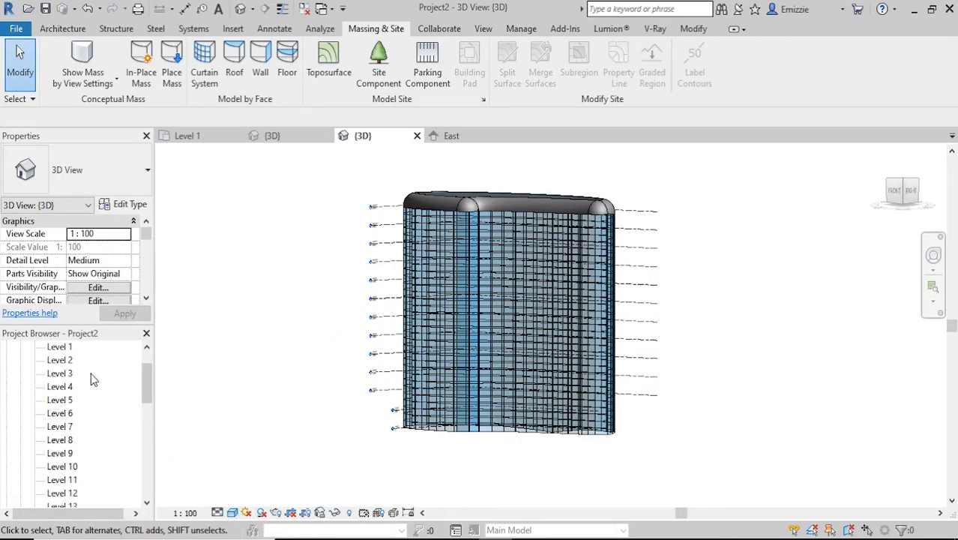
Step: In the Level 1 floor plan, start a Generic Floor - 400mm and pick the curves of the crescent outline as its boundary
scroll(70, 373, up, 2)
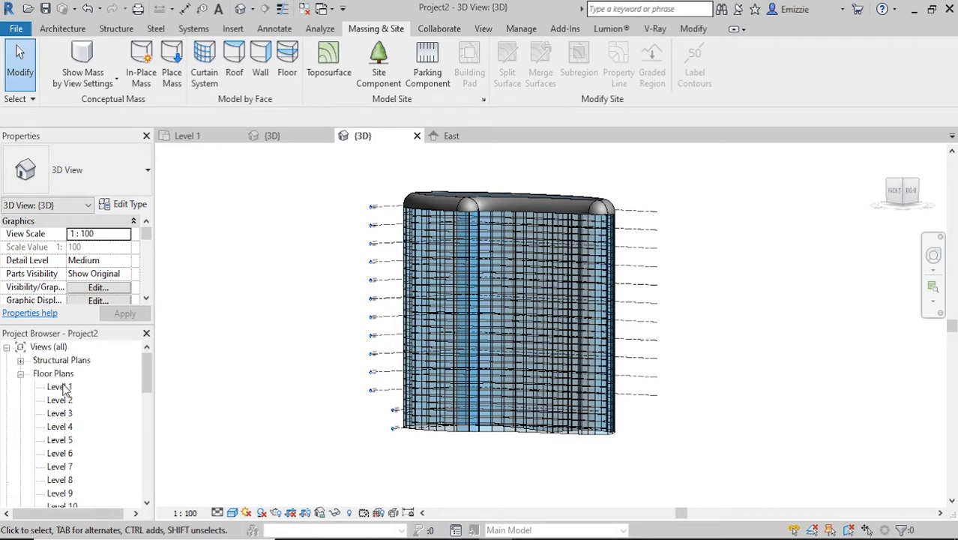
double_click(60, 388)
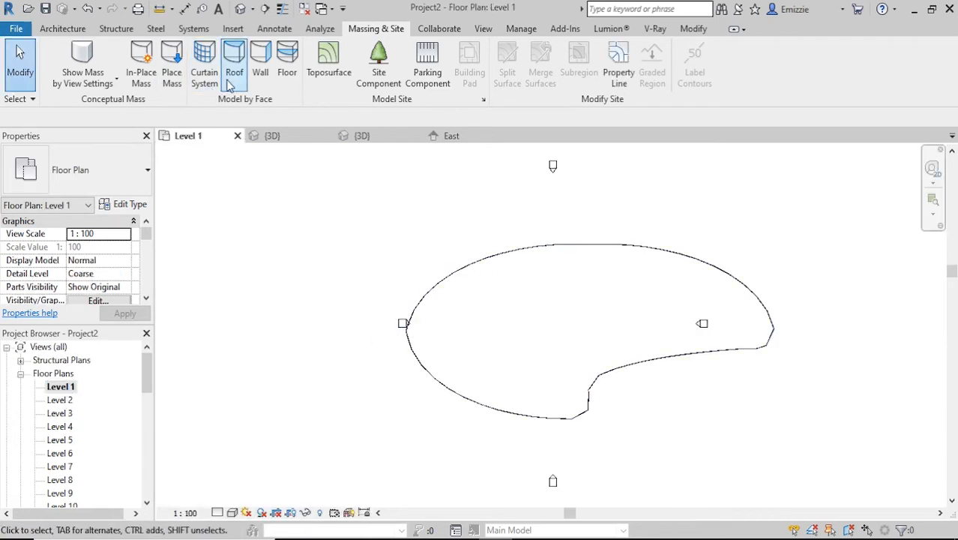
click(69, 30)
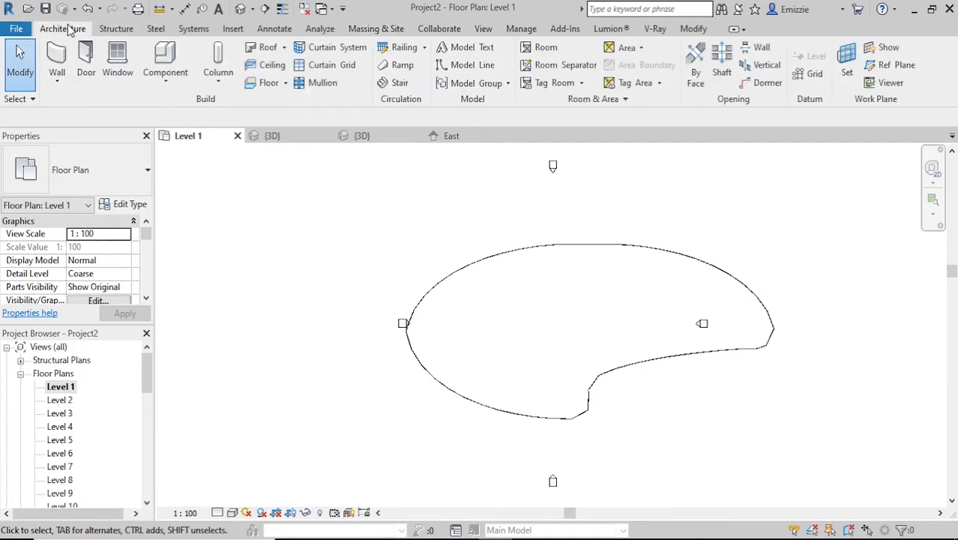
click(269, 84)
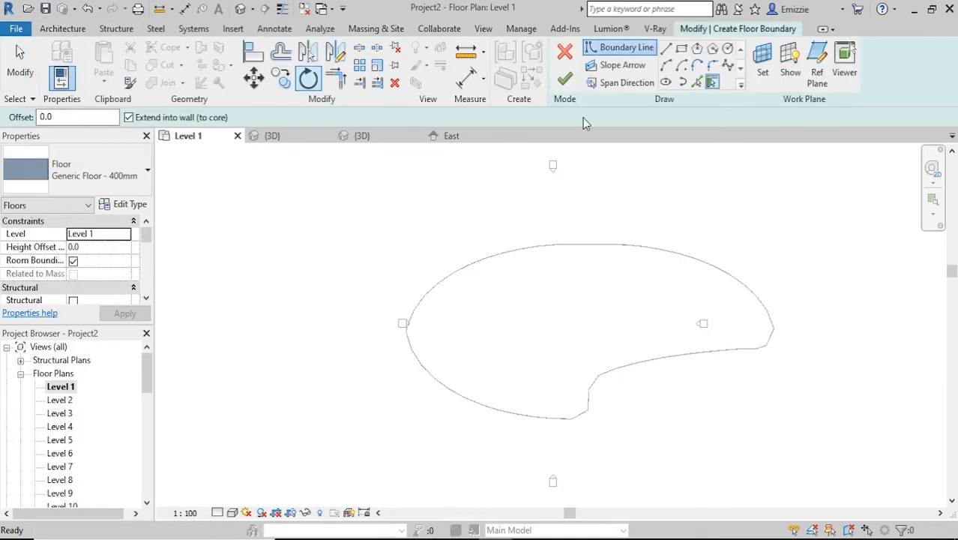
click(698, 84)
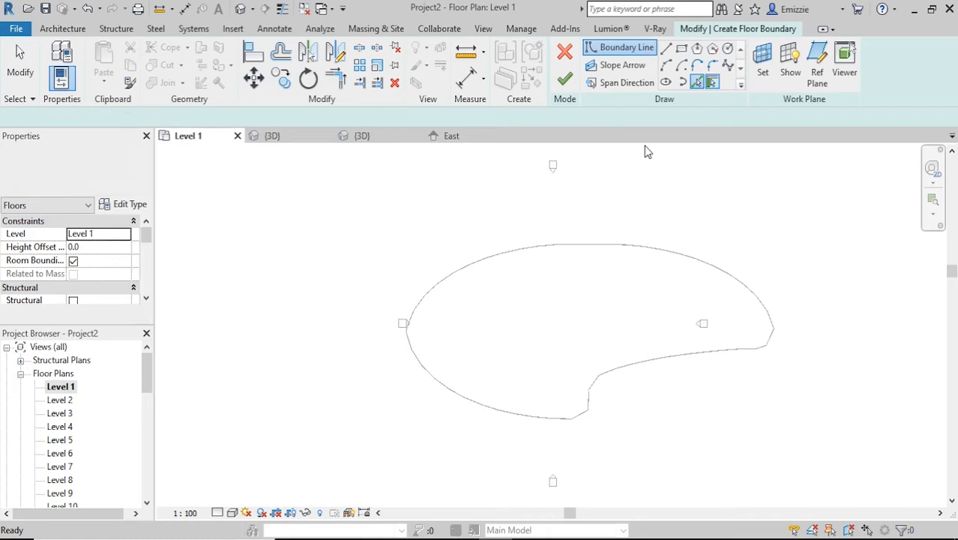
click(536, 249)
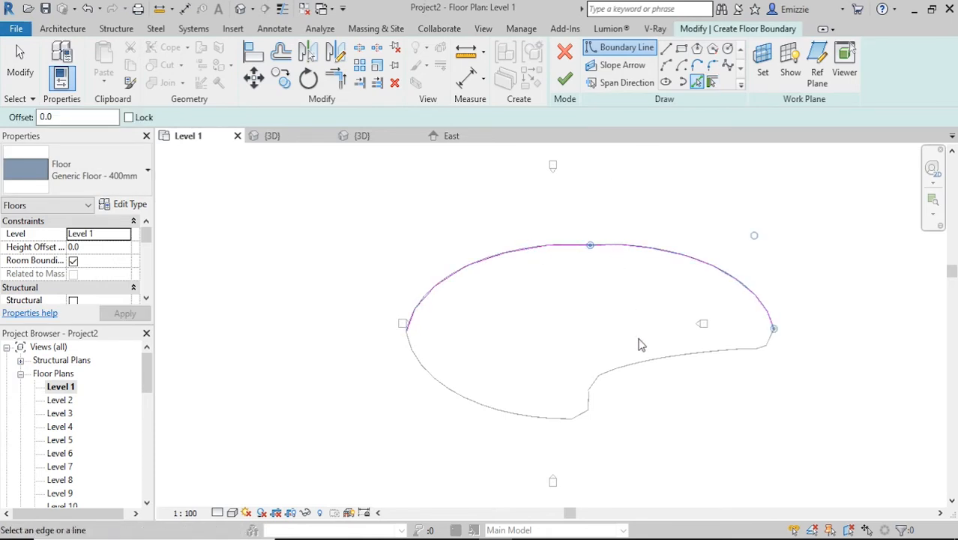
click(597, 392)
click(587, 408)
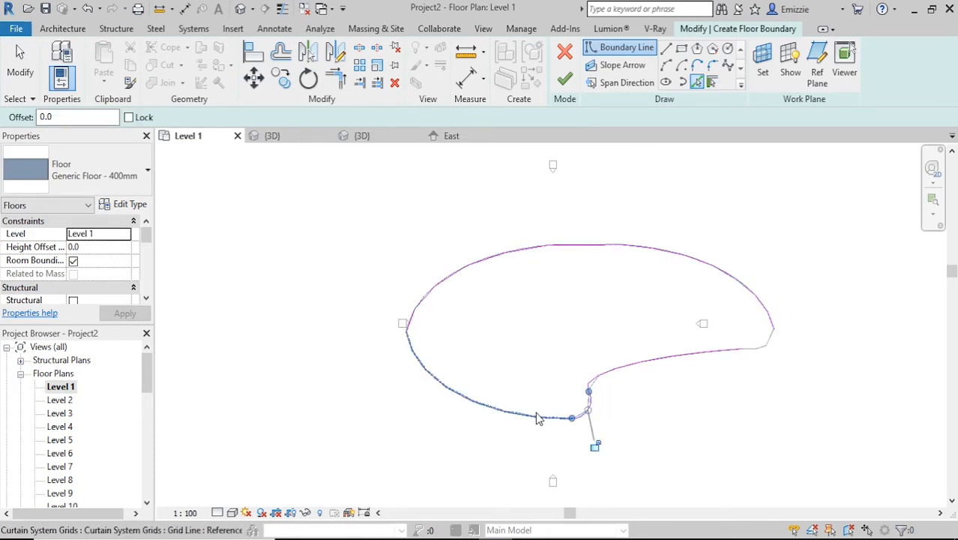
click(534, 413)
scroll(644, 389, up, 3)
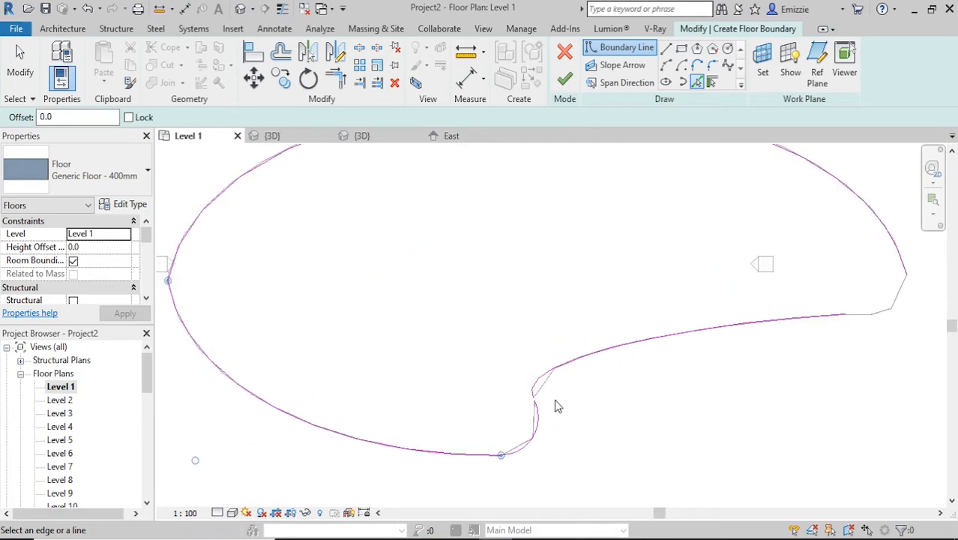
scroll(554, 406, up, 2)
scroll(550, 406, up, 2)
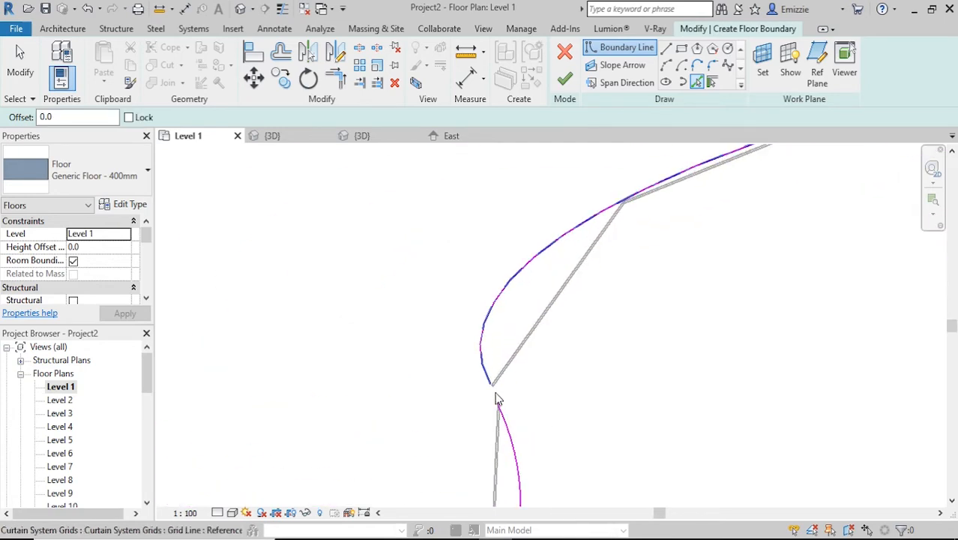
click(339, 83)
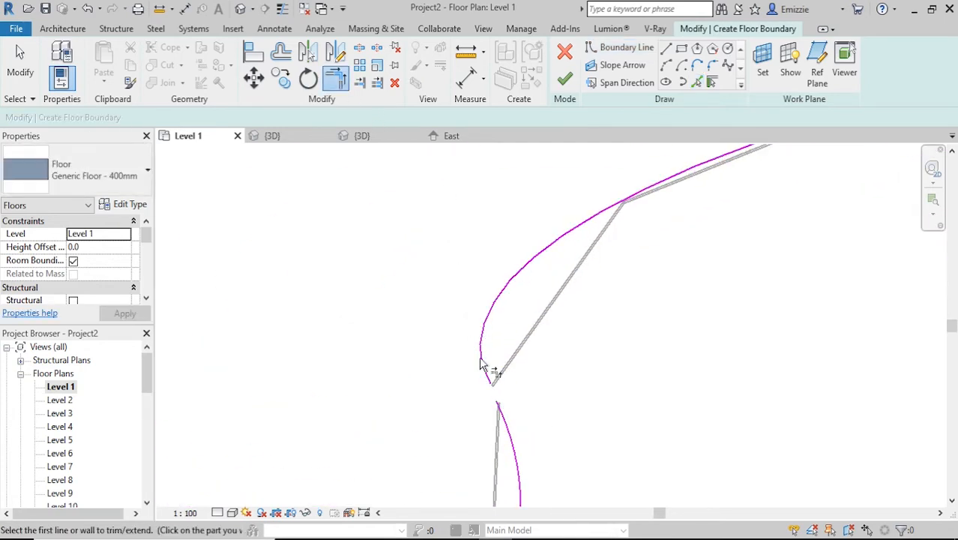
click(497, 410)
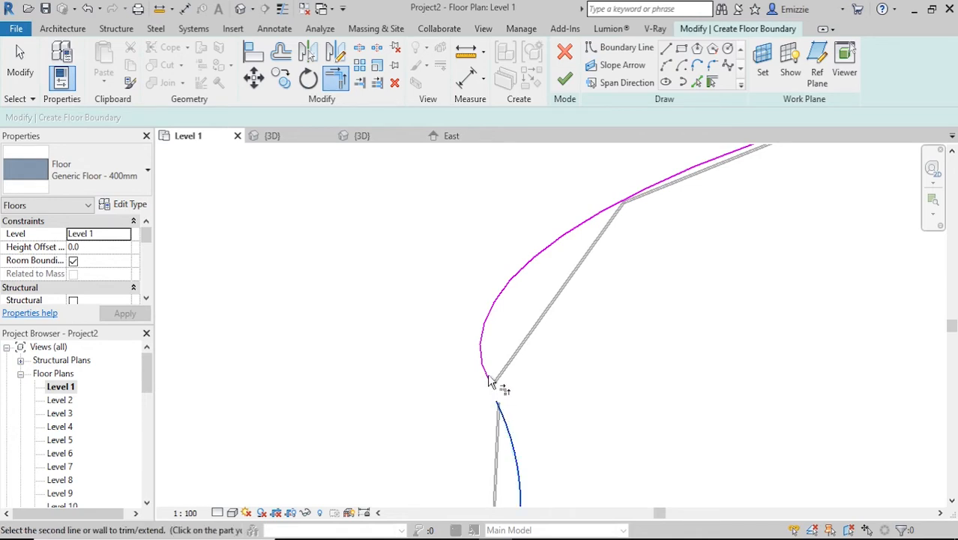
key(Escape)
key(Escape)
Step: Adjust the end of the lower corner arc and draw a straight boundary line across the gap to the upper corner curve
scroll(497, 393, up, 2)
click(498, 419)
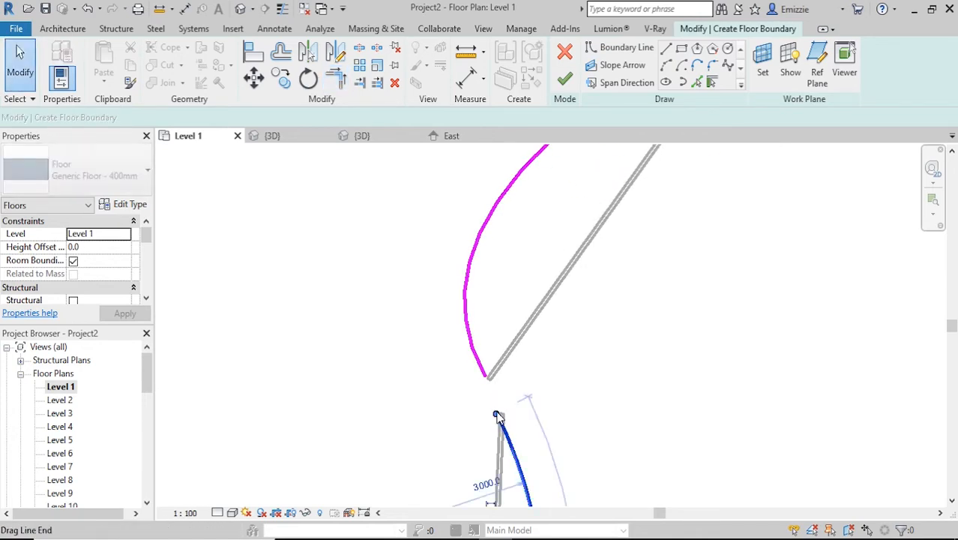
mouse_move(497, 418)
mouse_down()
mouse_move(497, 396)
mouse_move(506, 434)
mouse_move(500, 417)
mouse_up()
click(665, 48)
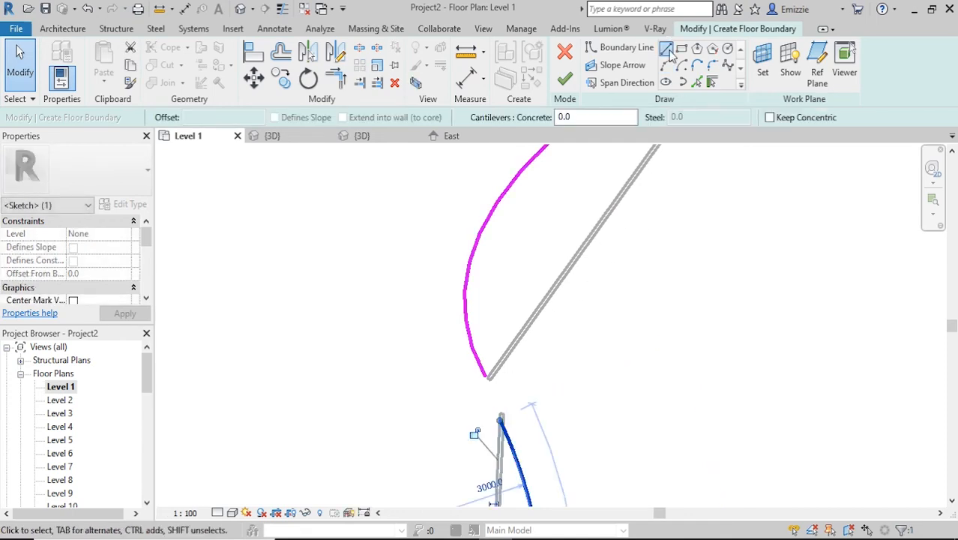
click(485, 375)
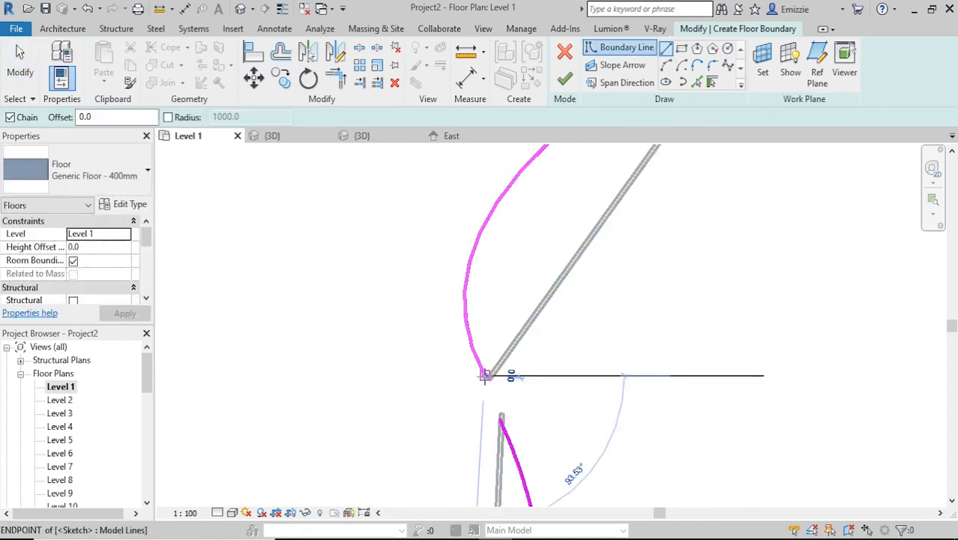
click(501, 420)
Step: Pick the remaining straight edges of the crescent's open right-hand corner as floor boundary lines
scroll(574, 327, down, 2)
scroll(618, 322, down, 3)
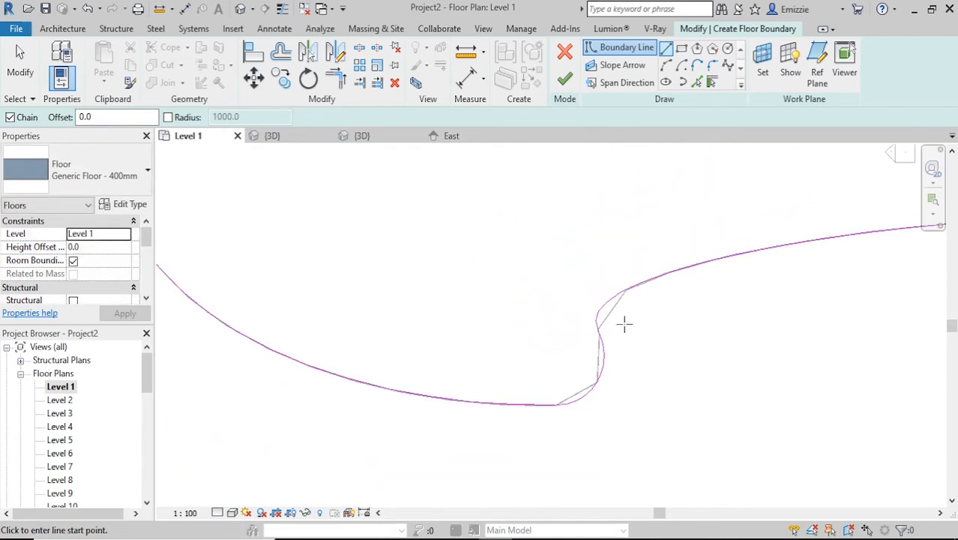
scroll(524, 405, down, 4)
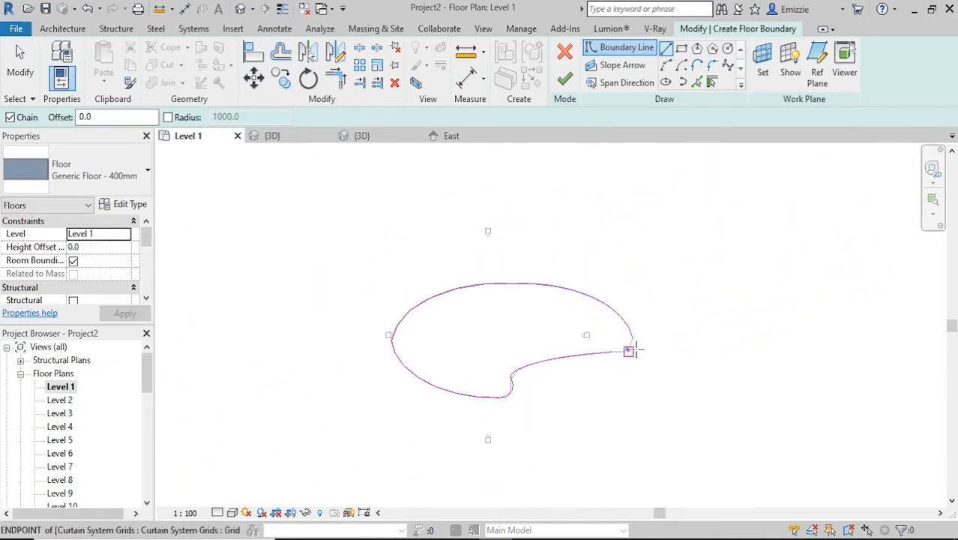
scroll(630, 342, up, 5)
scroll(643, 340, up, 3)
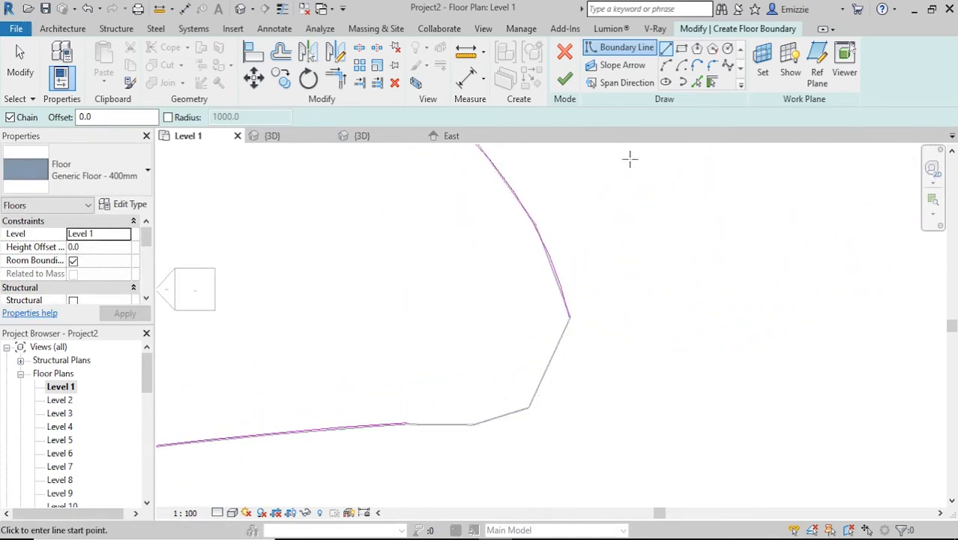
click(698, 83)
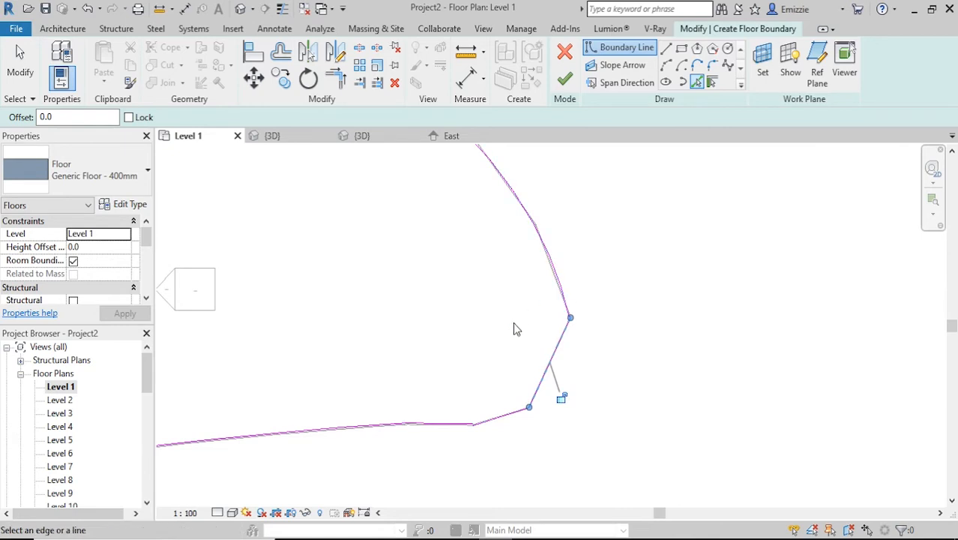
scroll(508, 328, down, 2)
scroll(523, 351, up, 6)
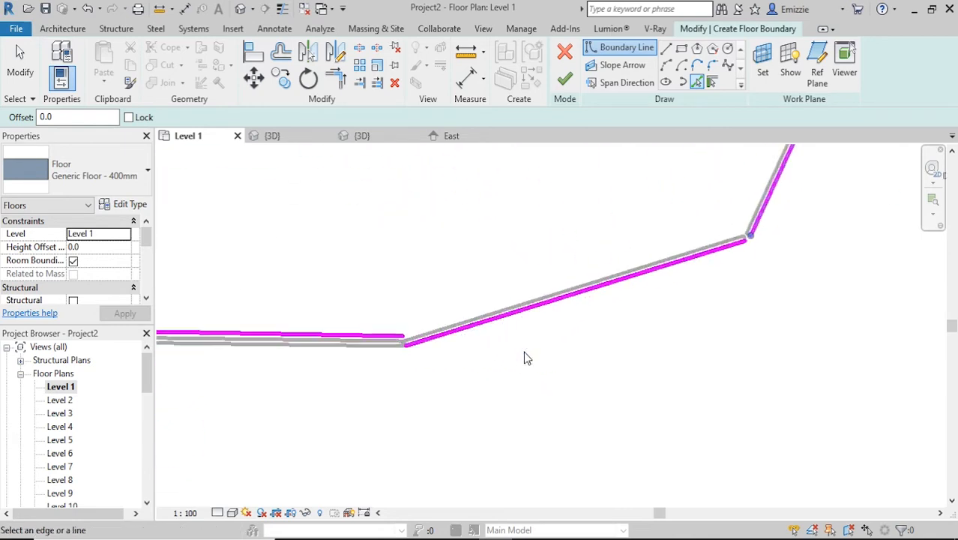
Step: Close the gap between the end of the nearly horizontal corner curve and the adjoining sloped boundary line
click(335, 80)
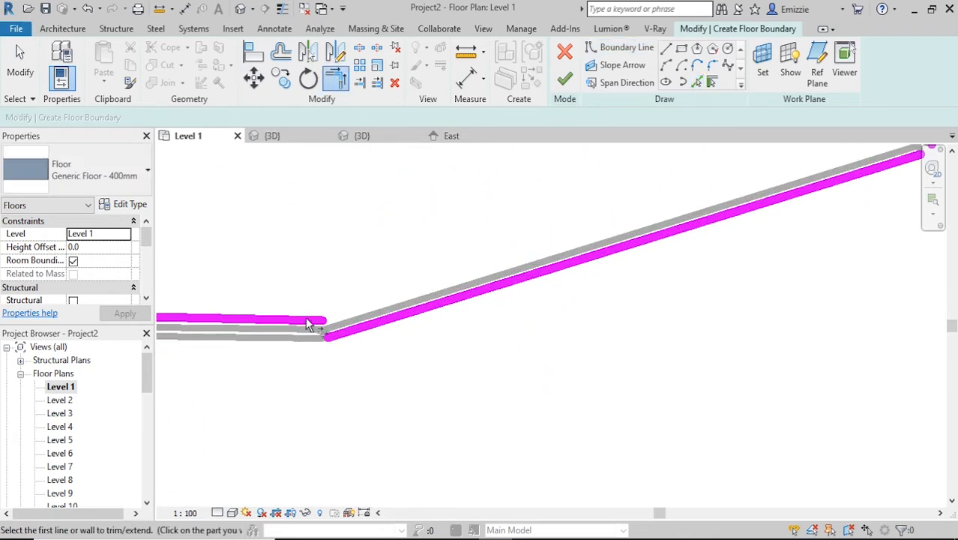
click(328, 331)
click(296, 320)
key(Escape)
click(299, 321)
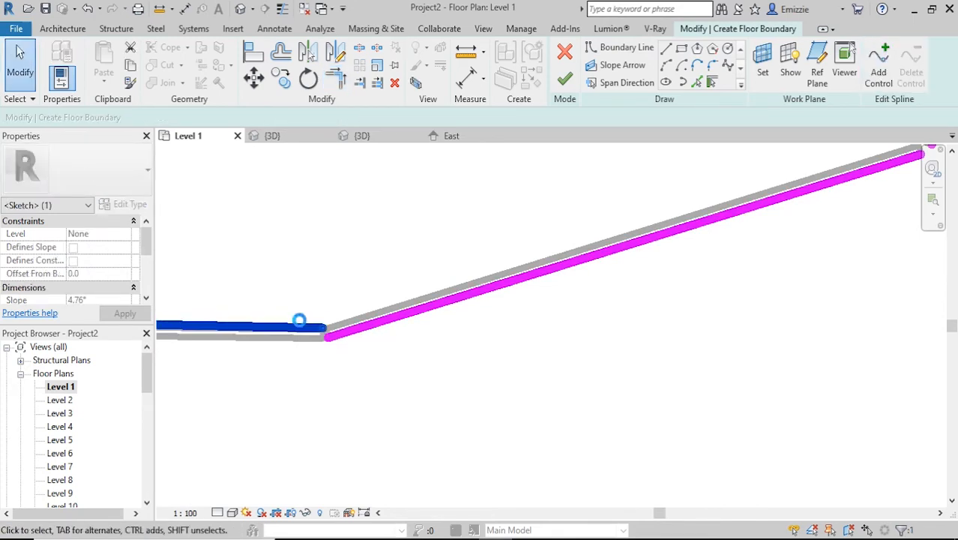
scroll(408, 284, down, 4)
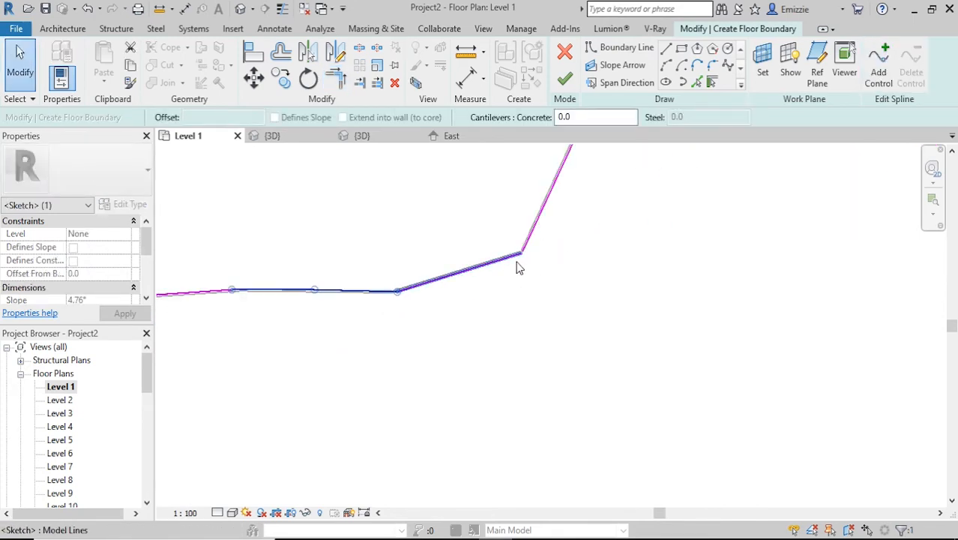
Step: Extend the sloped boundary line's upper end to meet the steep line at the corner
scroll(517, 262, up, 5)
click(534, 241)
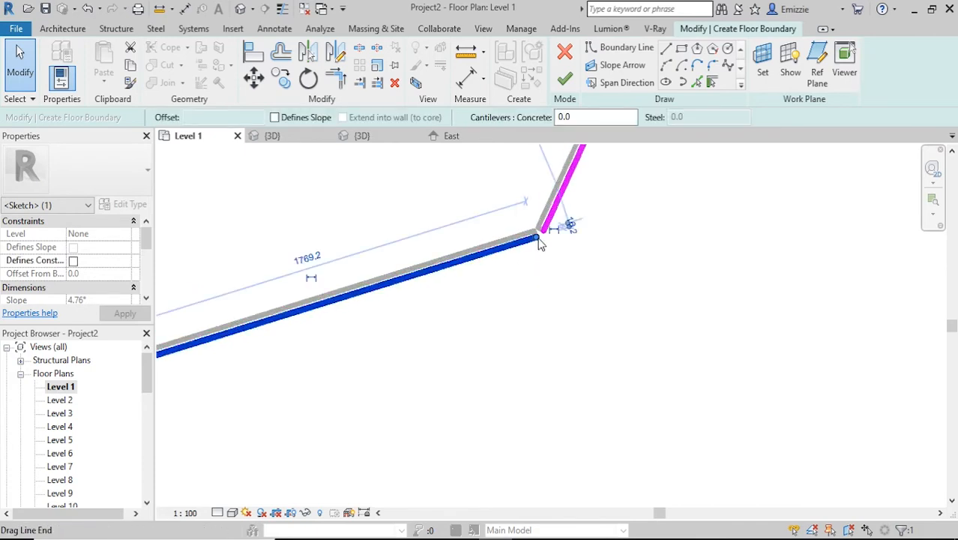
scroll(558, 234, down, 3)
scroll(605, 244, up, 6)
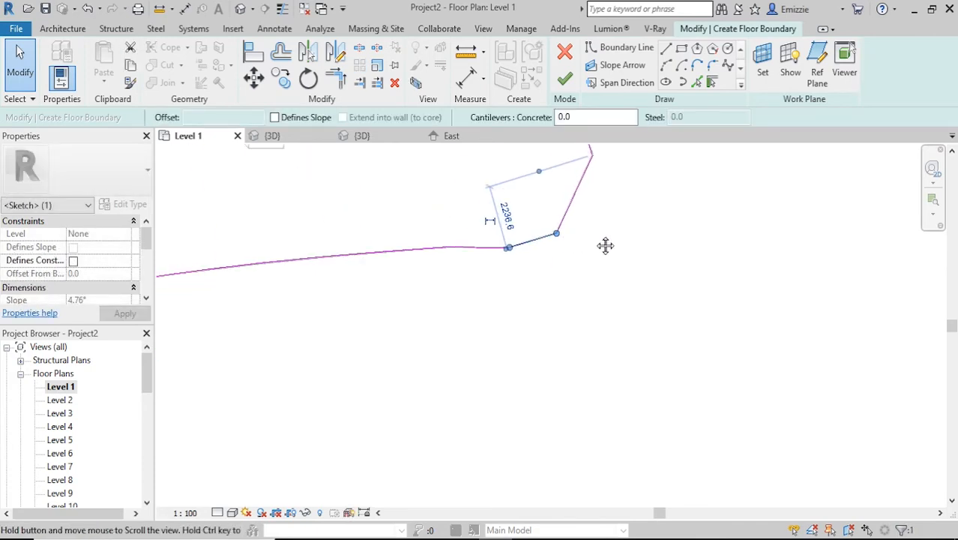
Step: Move the steep line's upper end onto the end of the upper outline curve and finish the floor boundary
scroll(641, 298, up, 3)
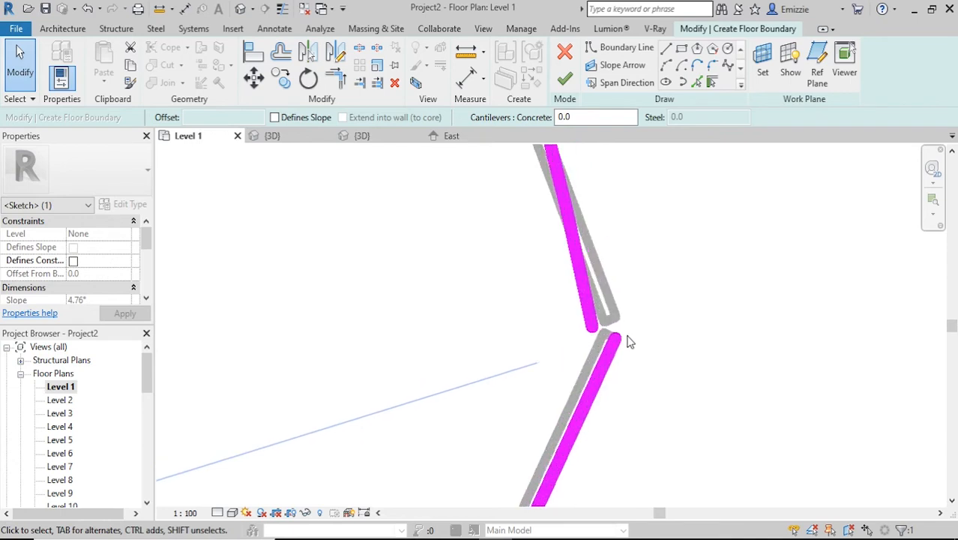
mouse_move(610, 347)
mouse_down()
mouse_move(583, 343)
mouse_move(591, 327)
mouse_up()
scroll(671, 281, down, 8)
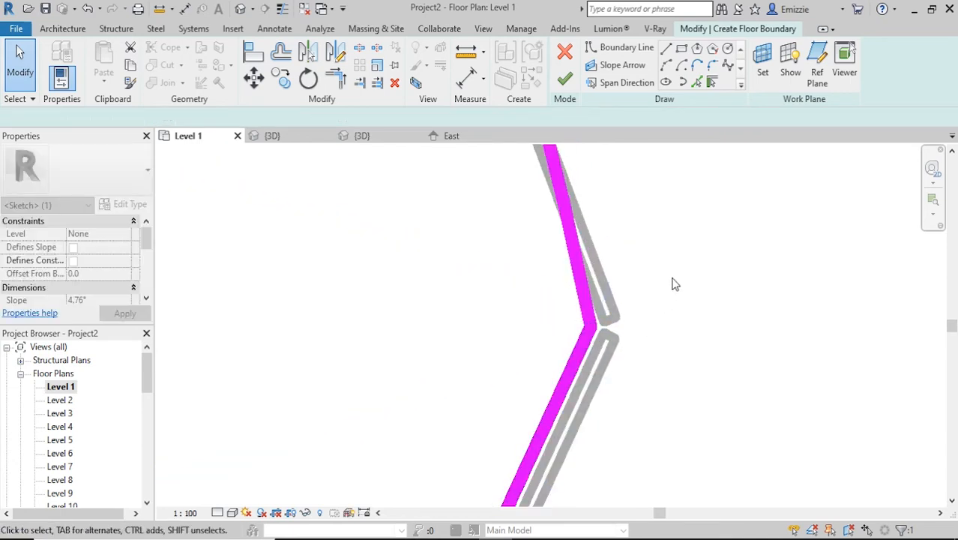
middle_drag(546, 277, 718, 381)
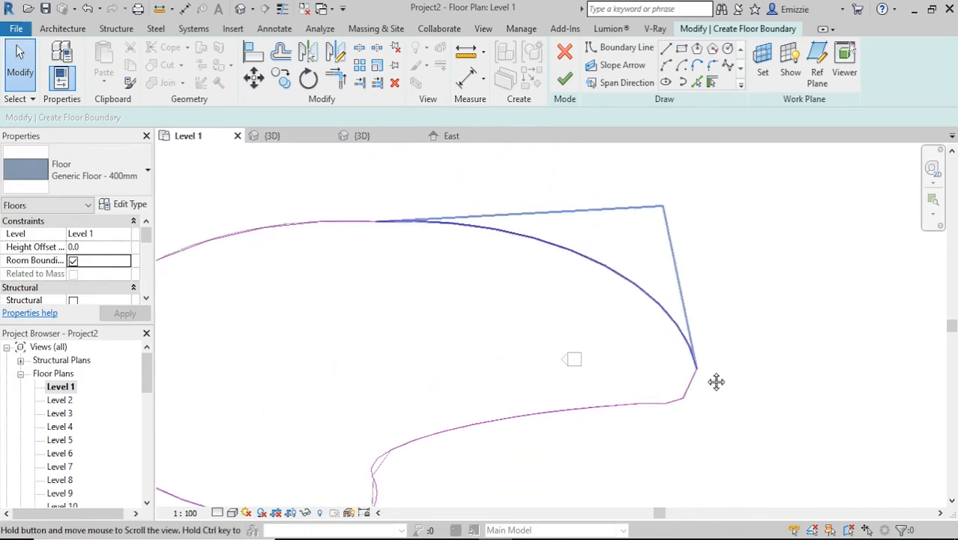
scroll(646, 331, down, 5)
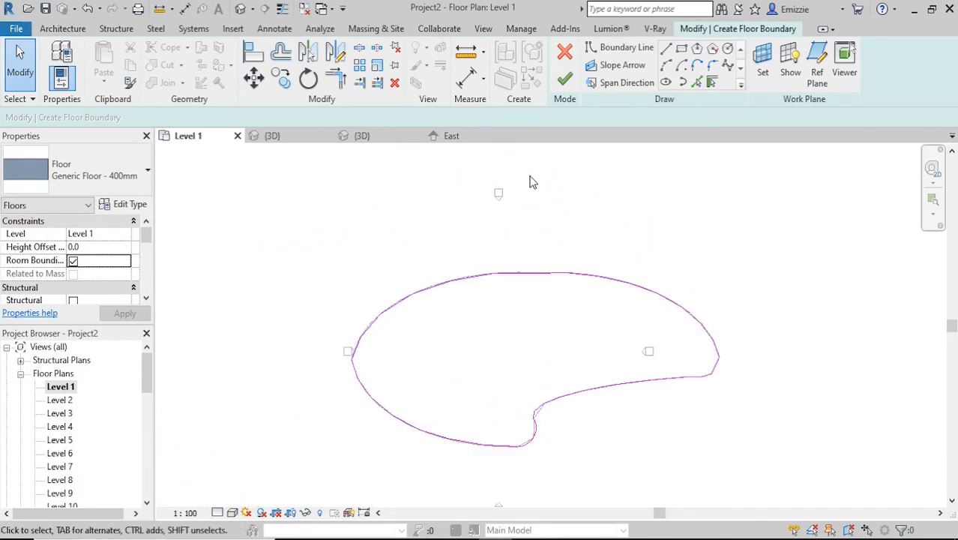
click(563, 78)
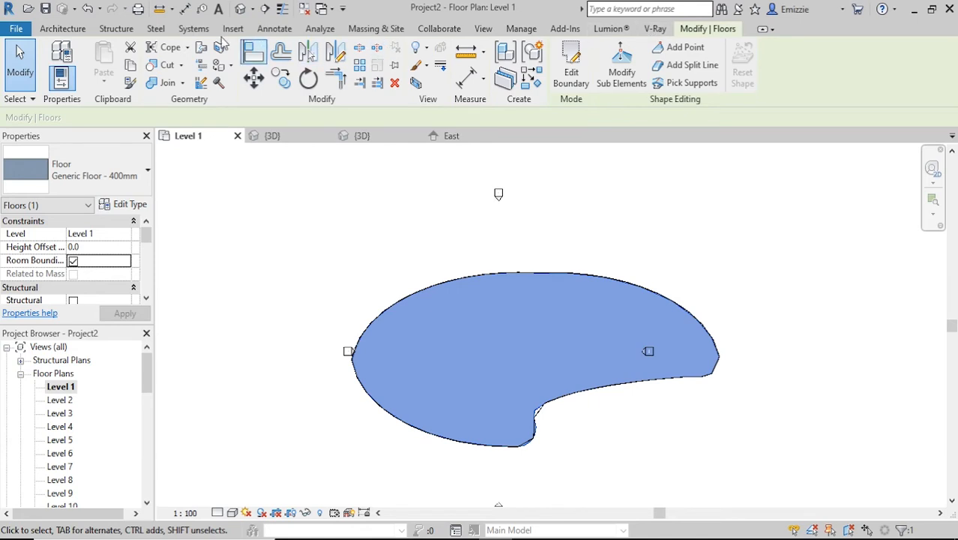
Step: Copy the finished Level 1 floor to the clipboard and start pasting it aligned to selected levels
click(290, 82)
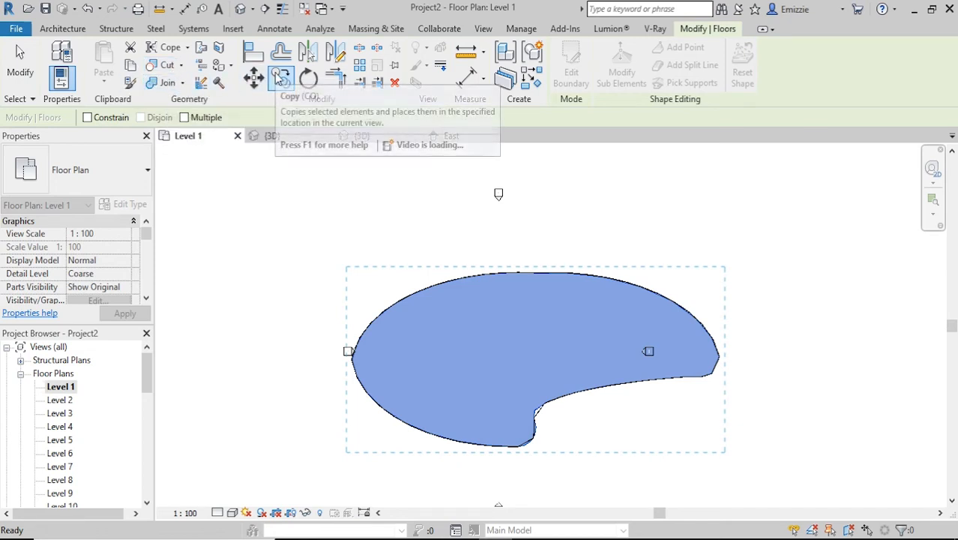
click(279, 78)
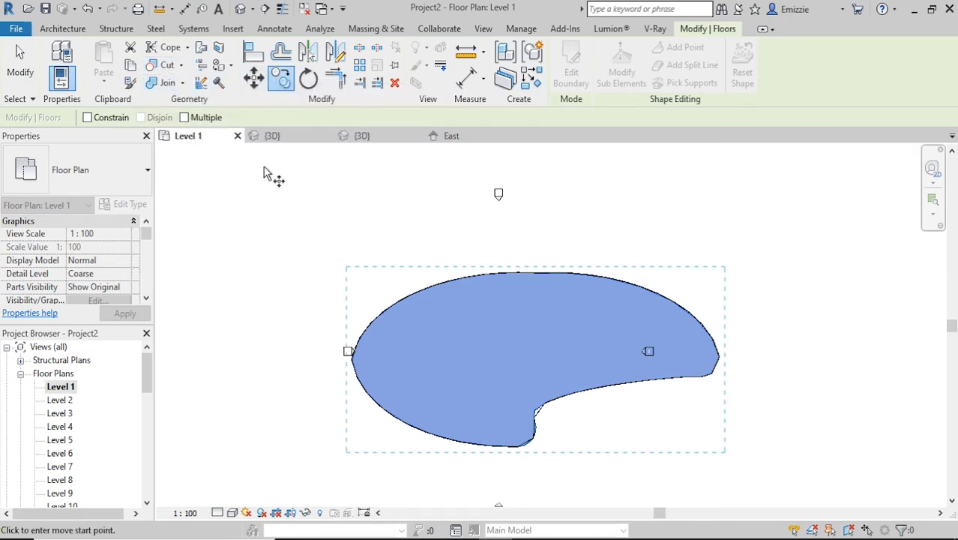
click(132, 66)
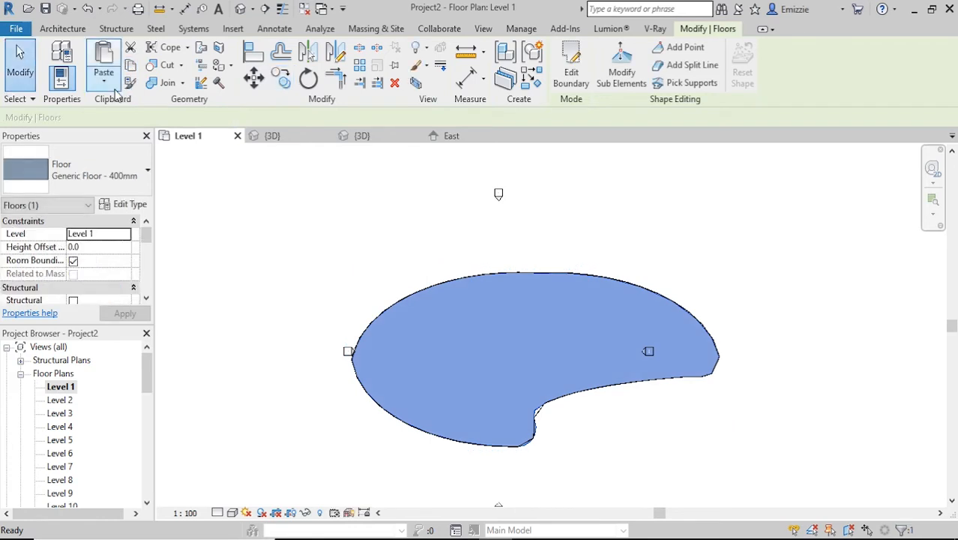
click(105, 86)
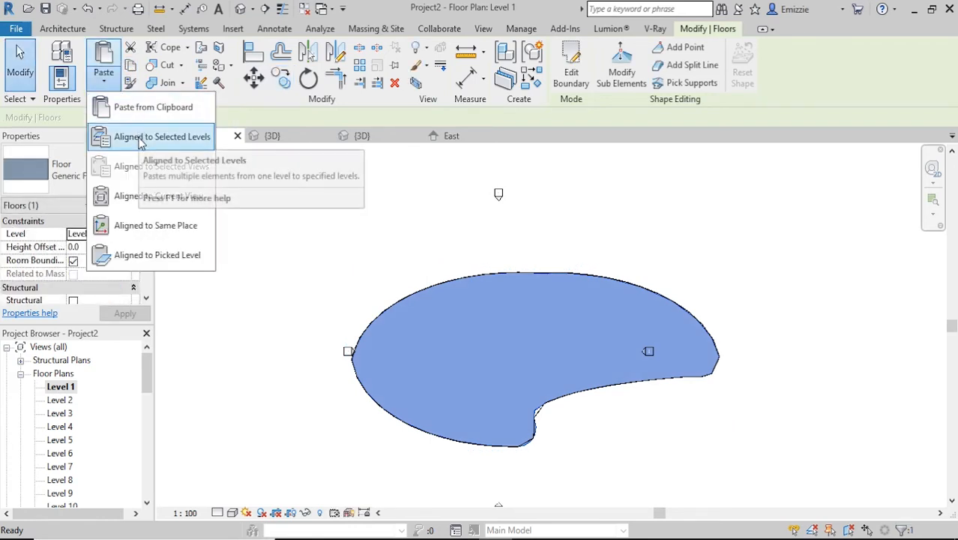
click(139, 137)
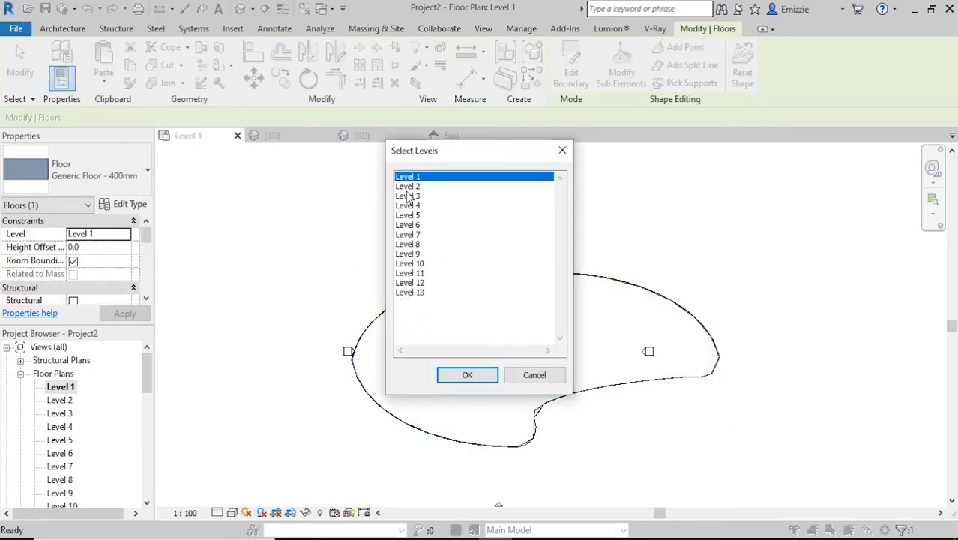
Step: Choose Level 2 through Level 13 as the target levels and paste the floor onto them
click(408, 187)
ctrl+click(409, 197)
ctrl+click(410, 216)
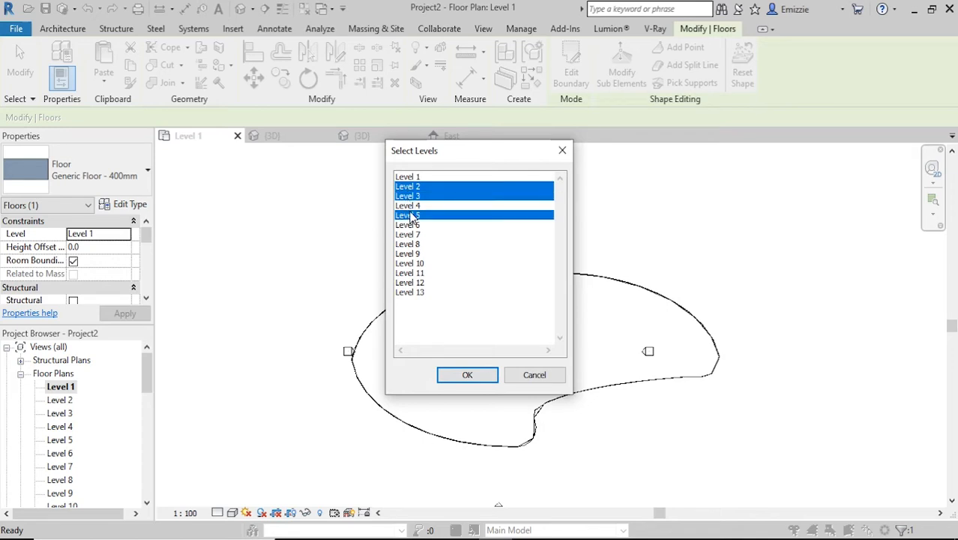
ctrl+click(411, 205)
ctrl+click(412, 225)
ctrl+click(414, 235)
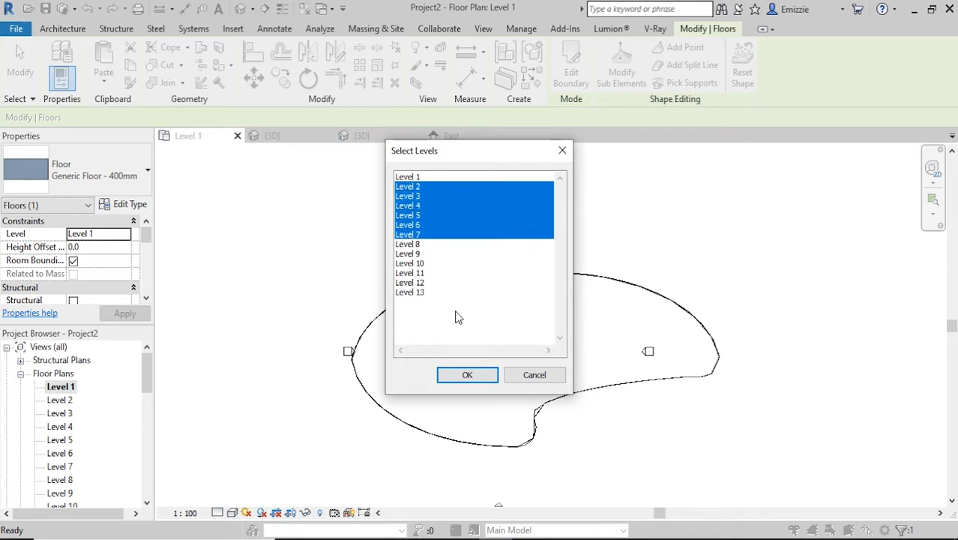
ctrl+click(439, 292)
ctrl+shift+click(431, 274)
ctrl+shift+click(421, 231)
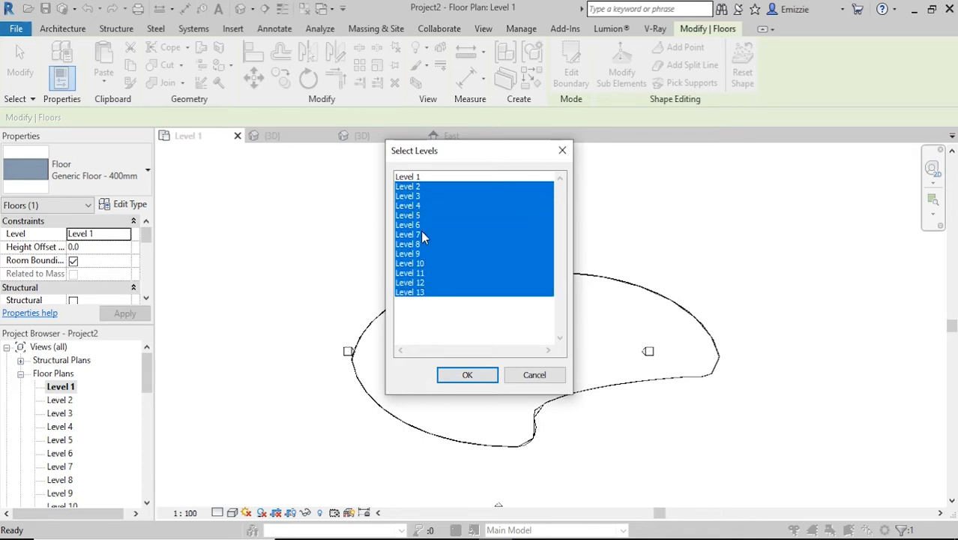
click(484, 379)
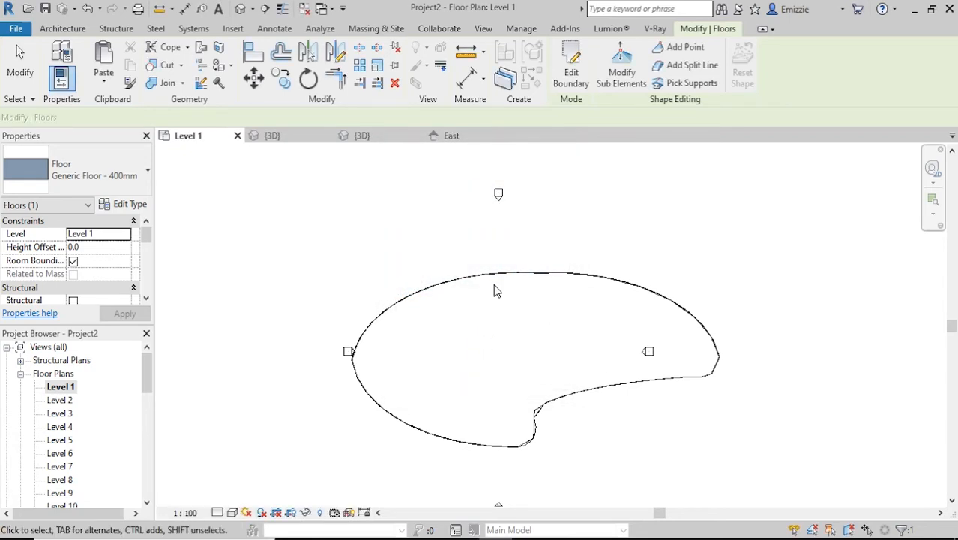
Step: Open the default 3D view and inspect the building with its copied floors from several angles
click(241, 9)
shift+middle_drag(515, 337, 675, 353)
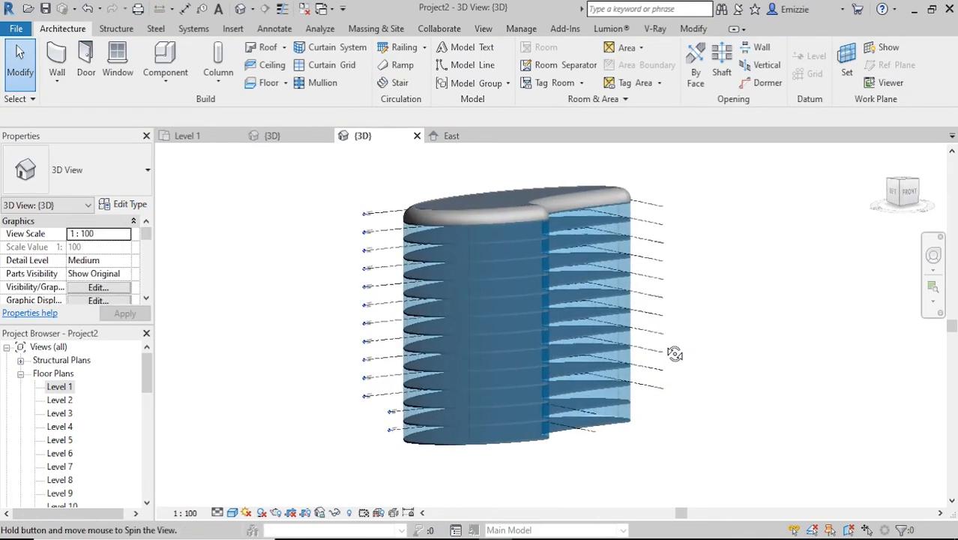
shift+middle_drag(710, 390, 733, 314)
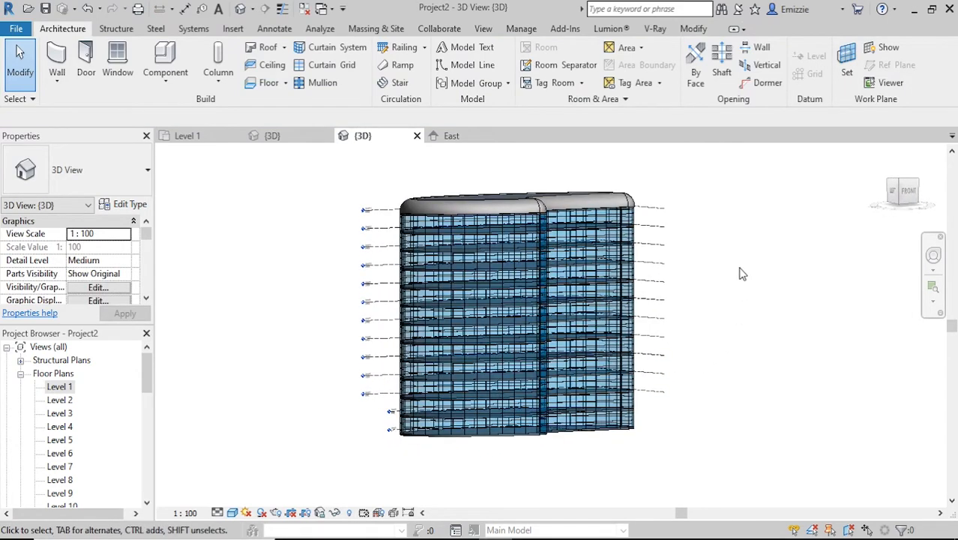
shift+middle_drag(522, 373, 479, 408)
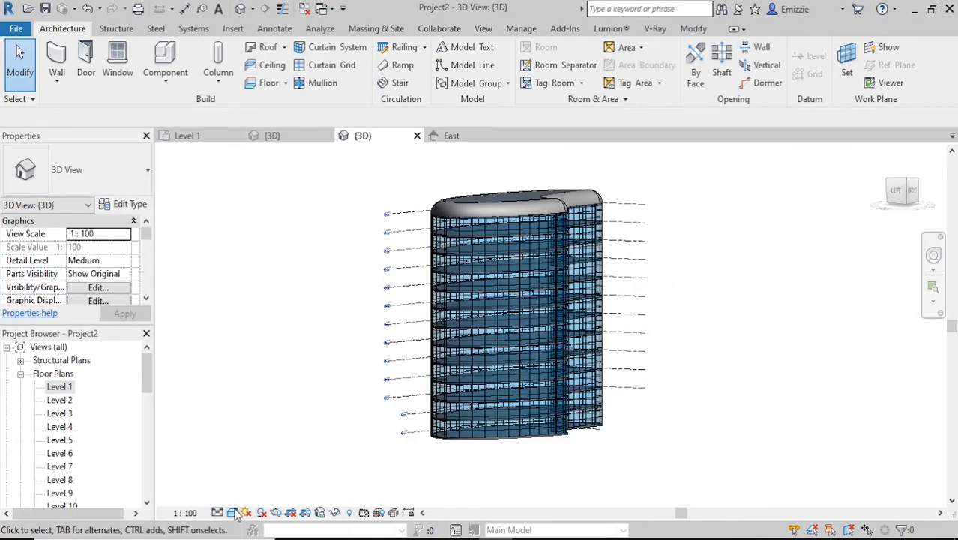
Step: Set the 3D view's visual style to Realistic and turn shadows on
click(233, 512)
click(257, 485)
shift+middle_drag(282, 403, 450, 441)
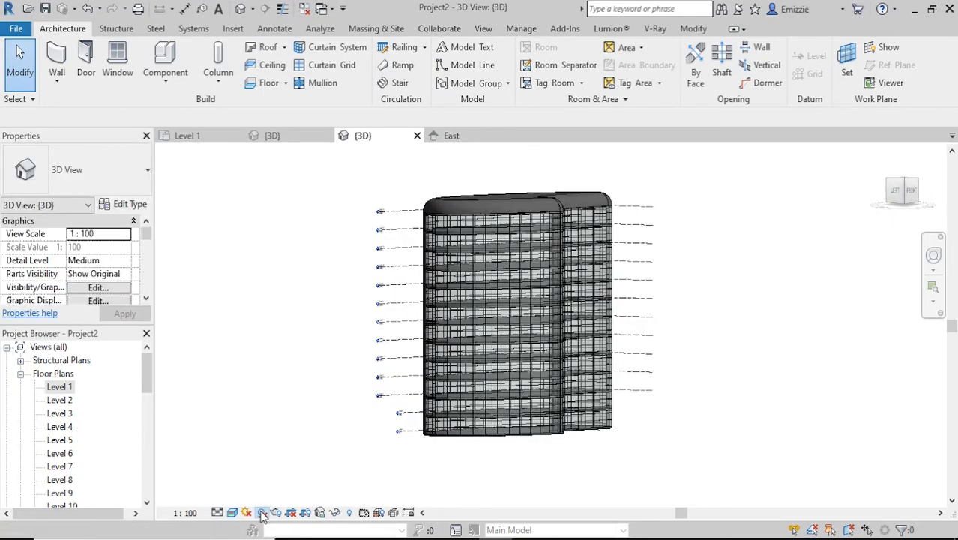
click(260, 512)
shift+middle_drag(333, 446, 256, 454)
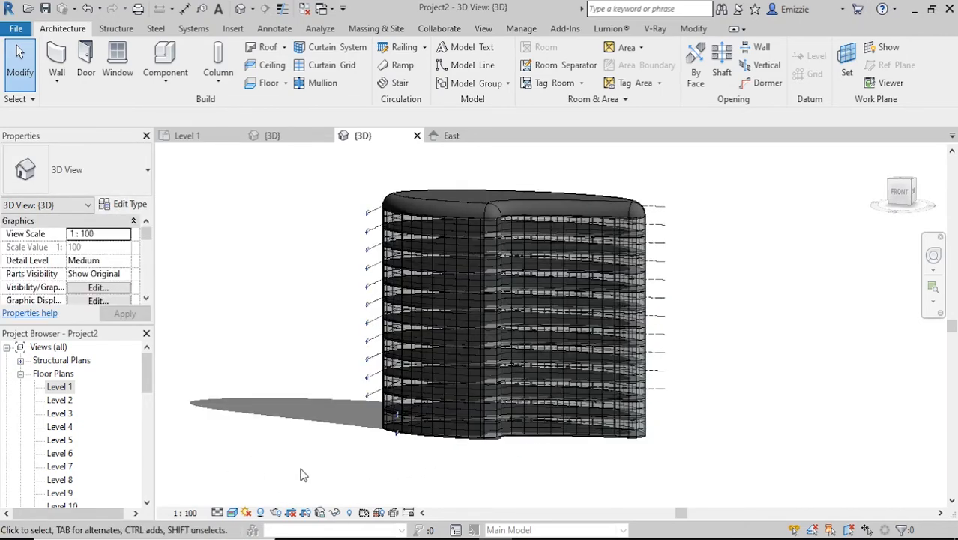
Step: Enable smooth lines with anti-aliasing in the 3D view's Graphic Display Options
click(247, 513)
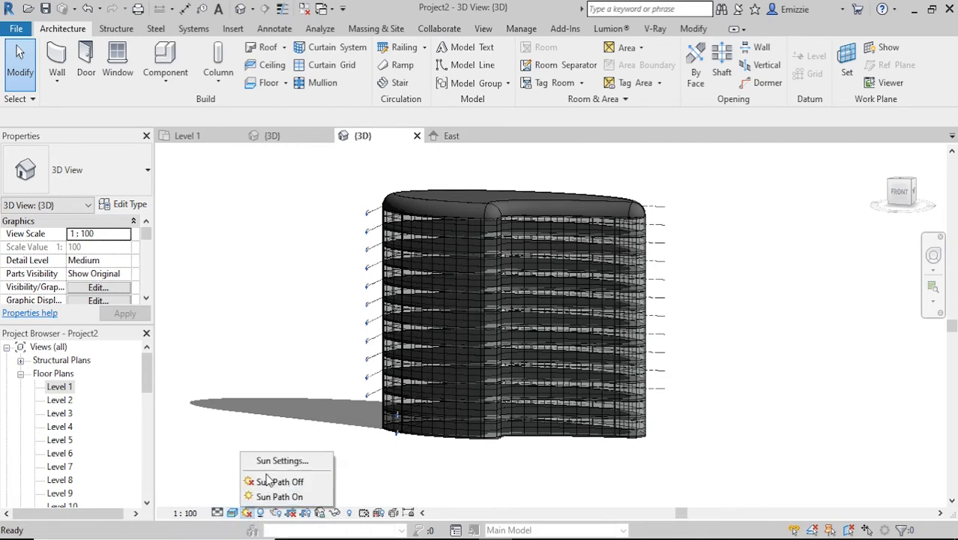
click(233, 512)
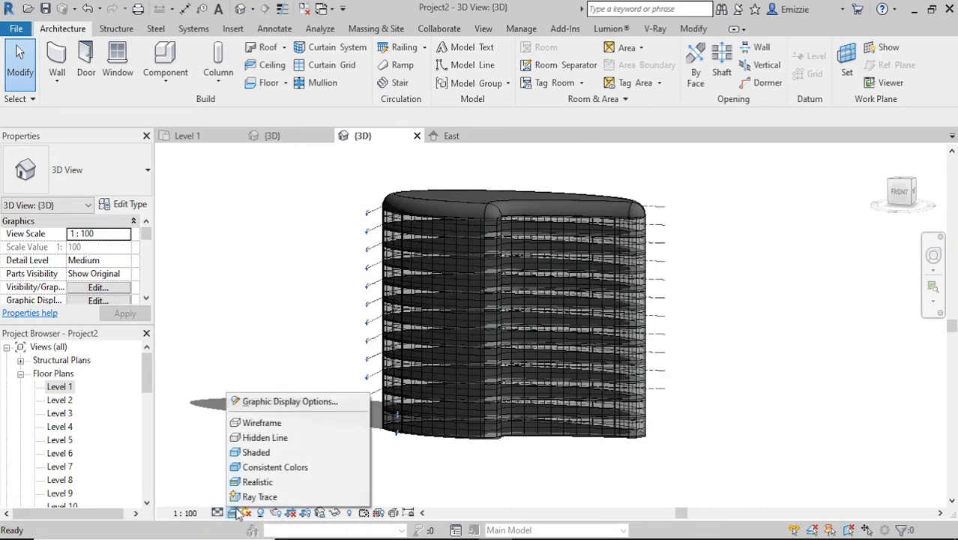
click(278, 406)
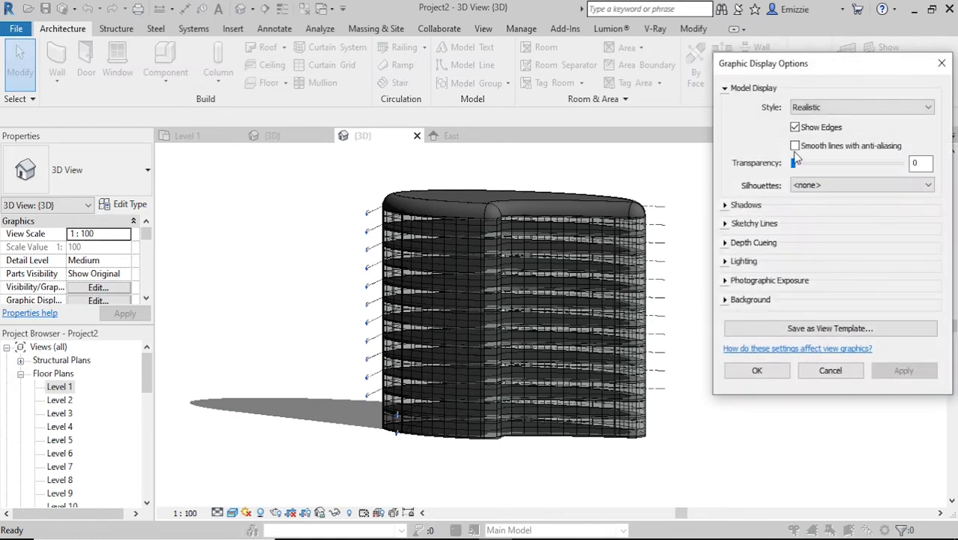
click(761, 370)
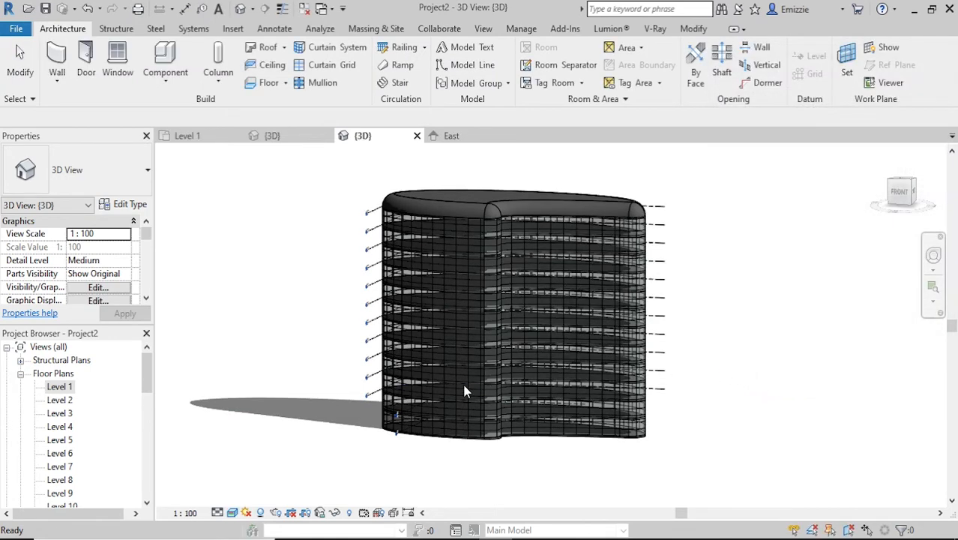
shift+middle_drag(464, 391, 384, 406)
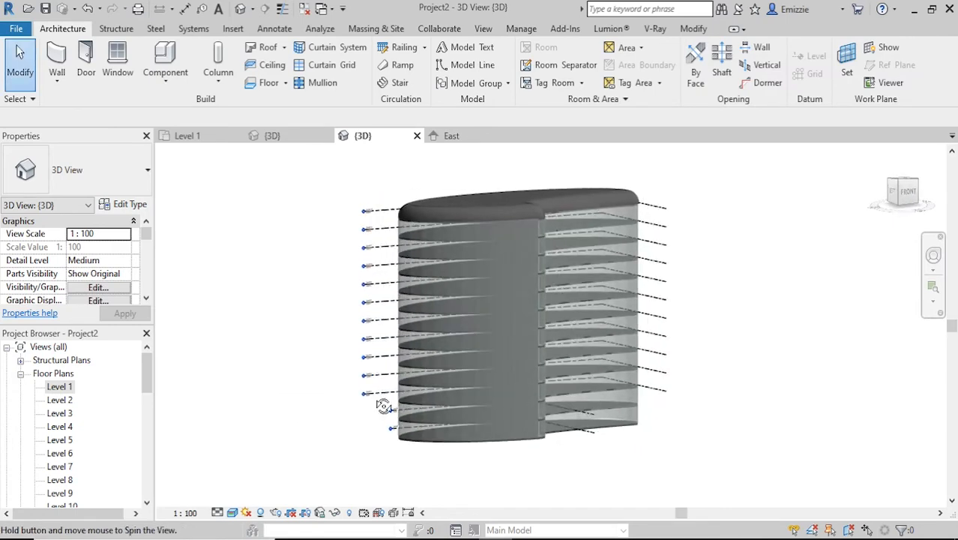
Step: Open the Site floor plan with the whole building outline and space around it in view
scroll(79, 431, down, 3)
click(60, 455)
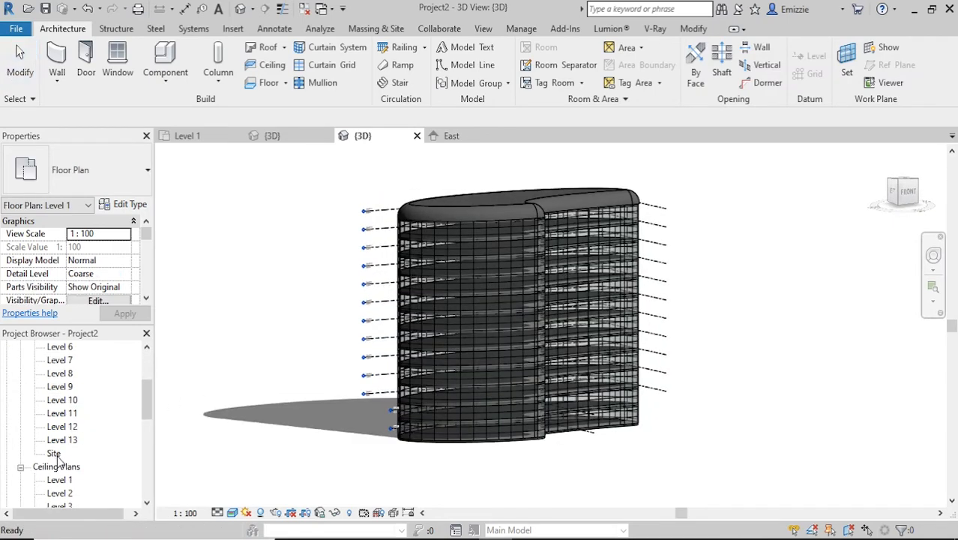
double_click(55, 454)
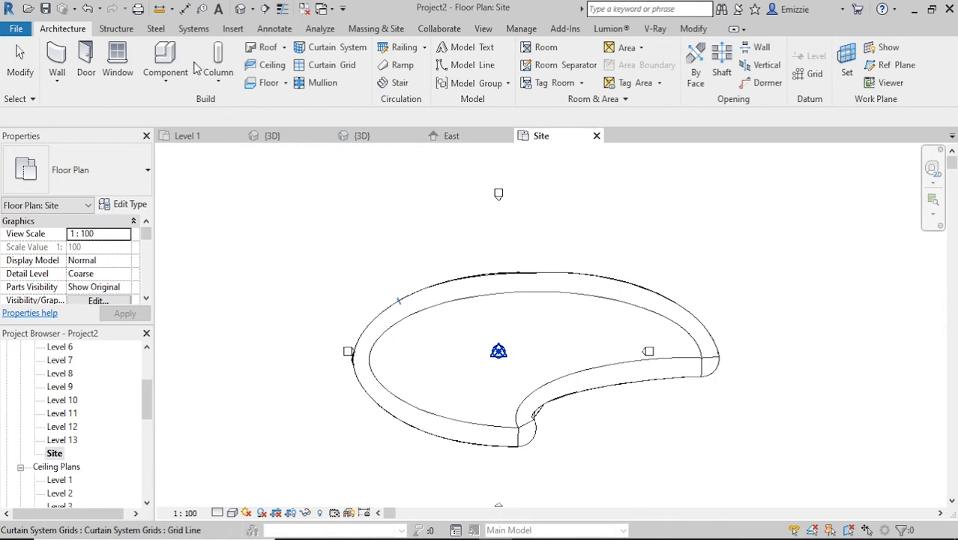
scroll(410, 297, down, 3)
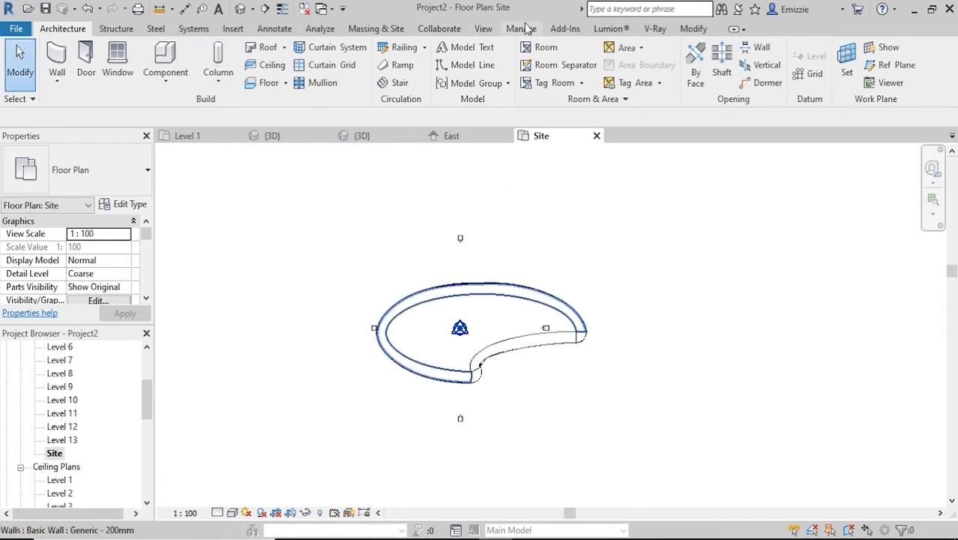
Step: Create a seven-sided toposurface of about 9143 m² by placing points around the building's footprint, and finish the surface
click(387, 32)
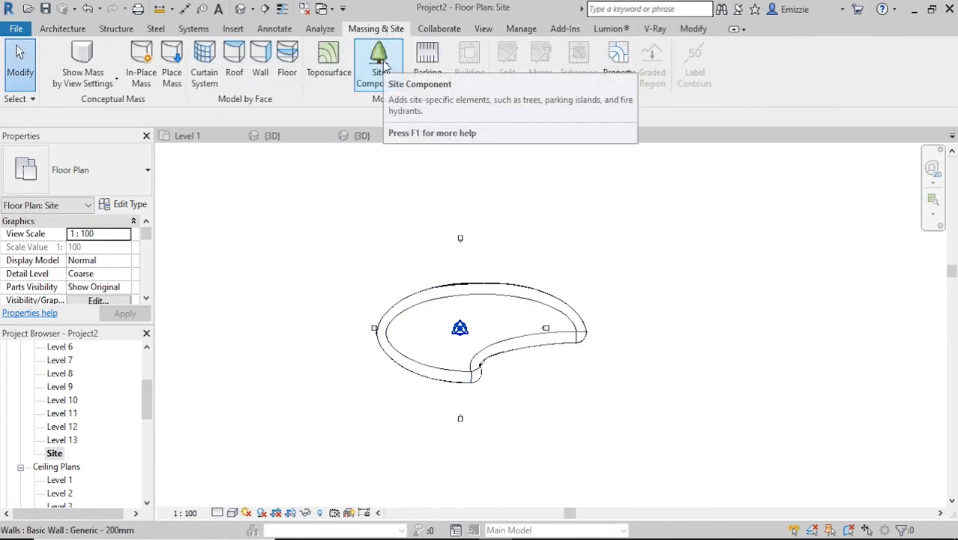
click(384, 66)
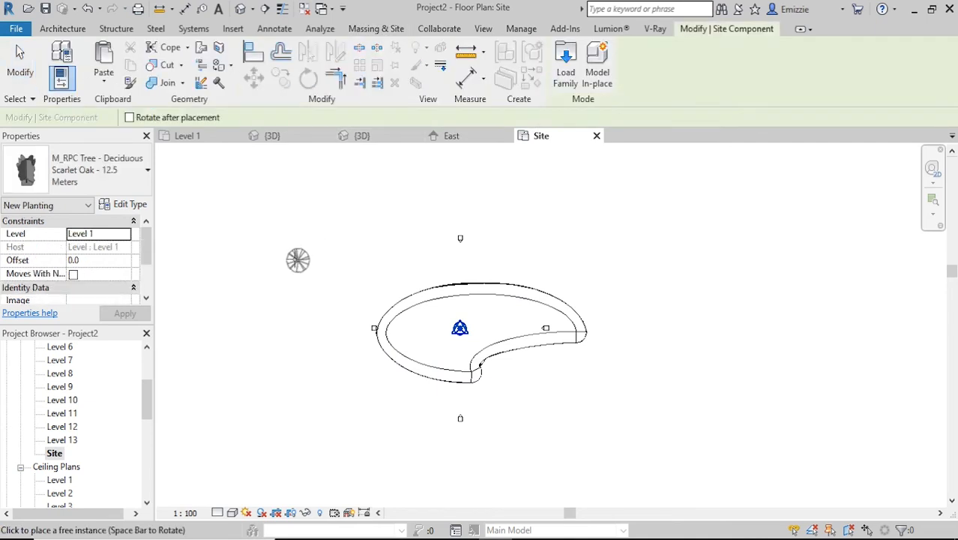
key(Escape)
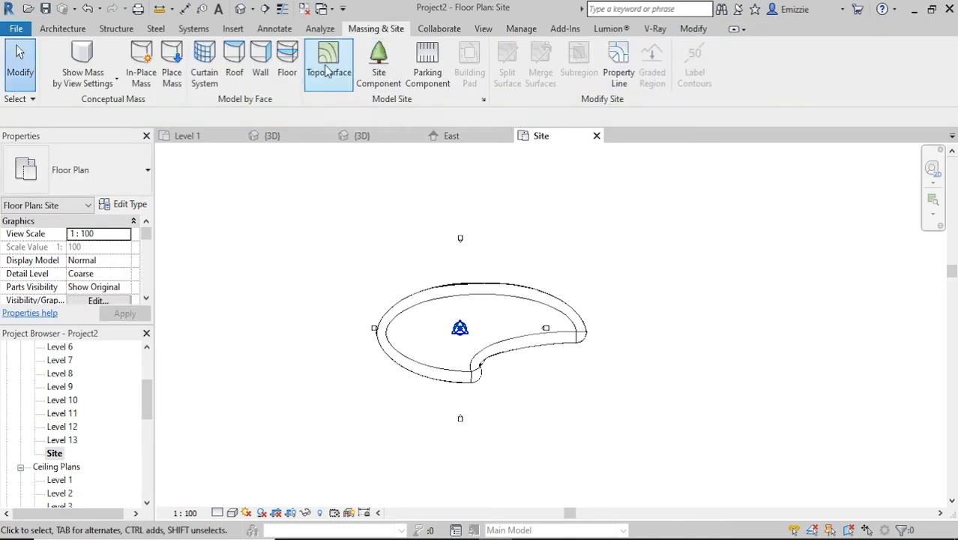
click(297, 256)
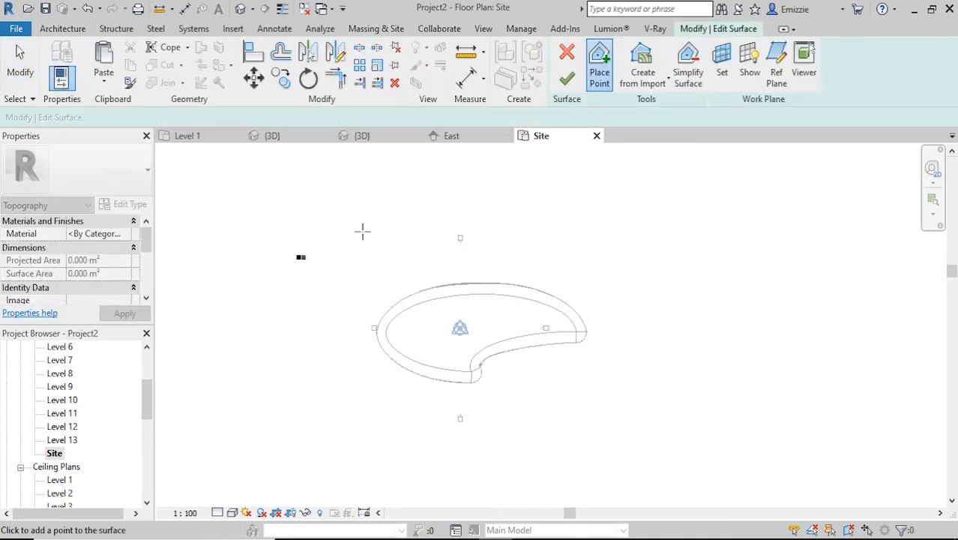
click(700, 400)
click(633, 477)
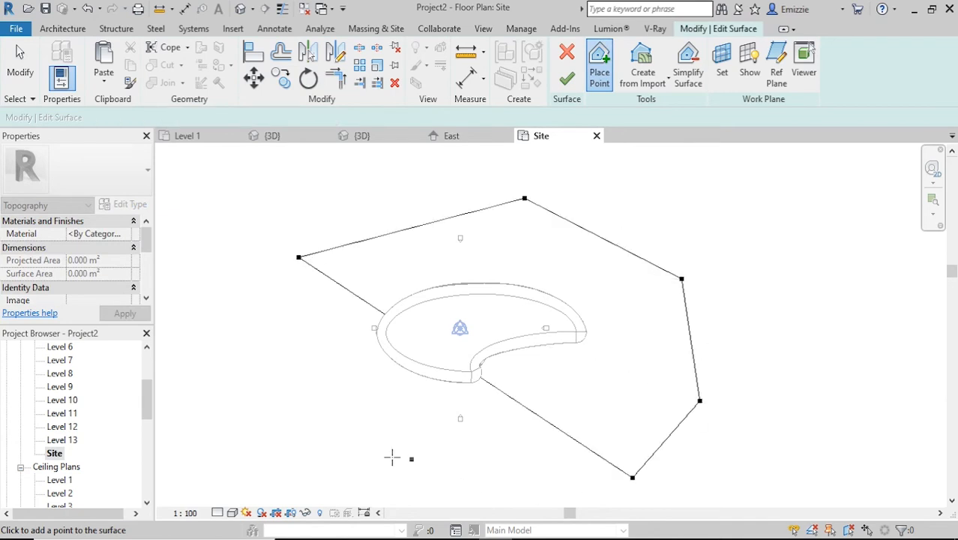
click(305, 464)
click(220, 369)
click(239, 230)
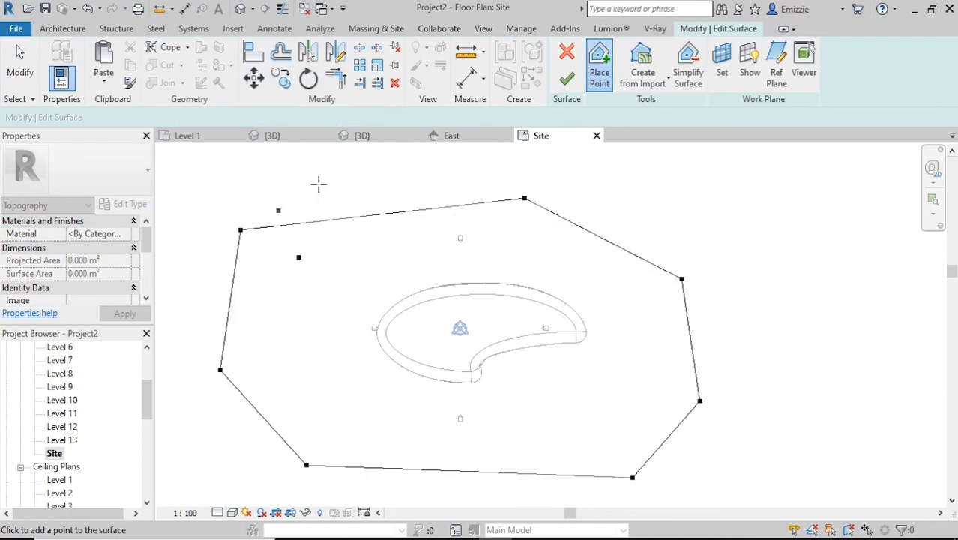
click(499, 147)
click(567, 81)
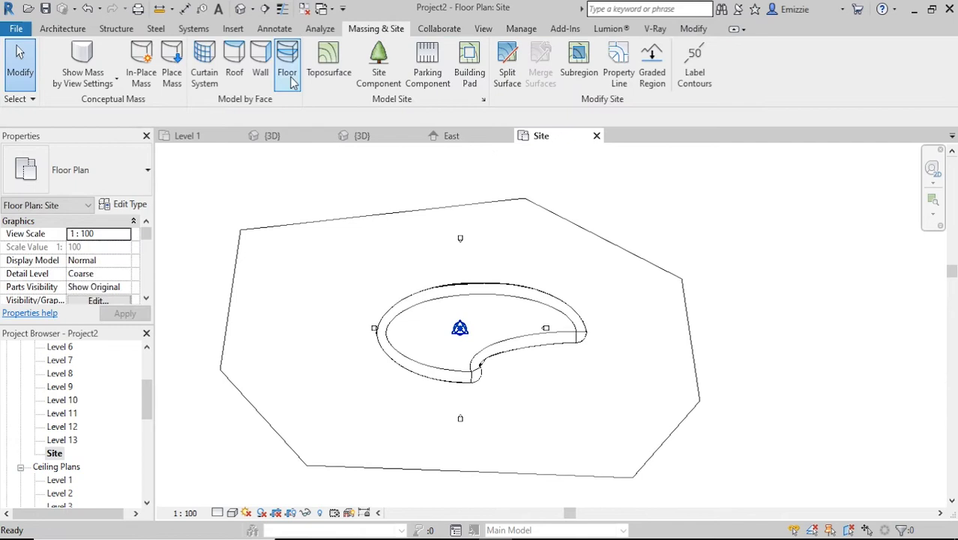
Step: Open the default 3D view and check the toposurface against the building's base from the front
click(240, 9)
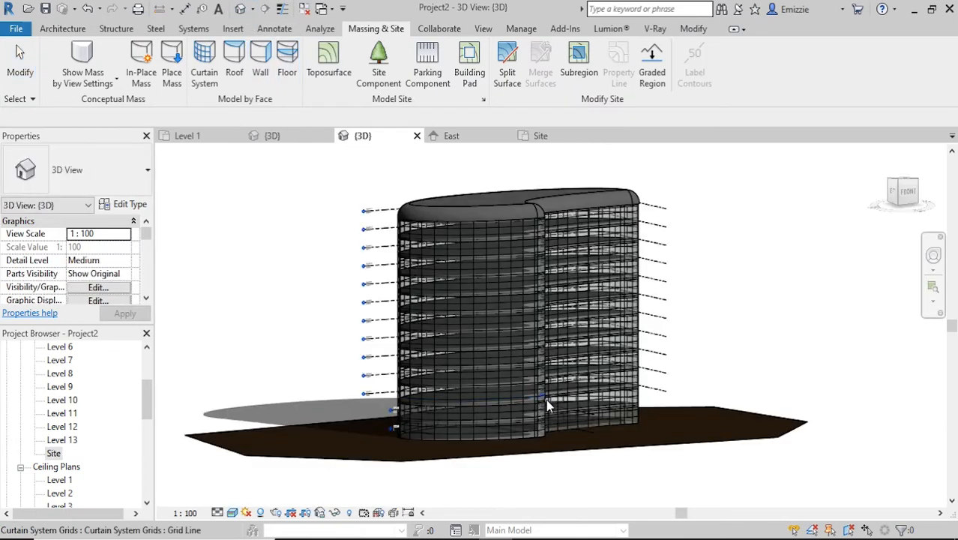
shift+middle_drag(517, 467, 463, 471)
click(474, 468)
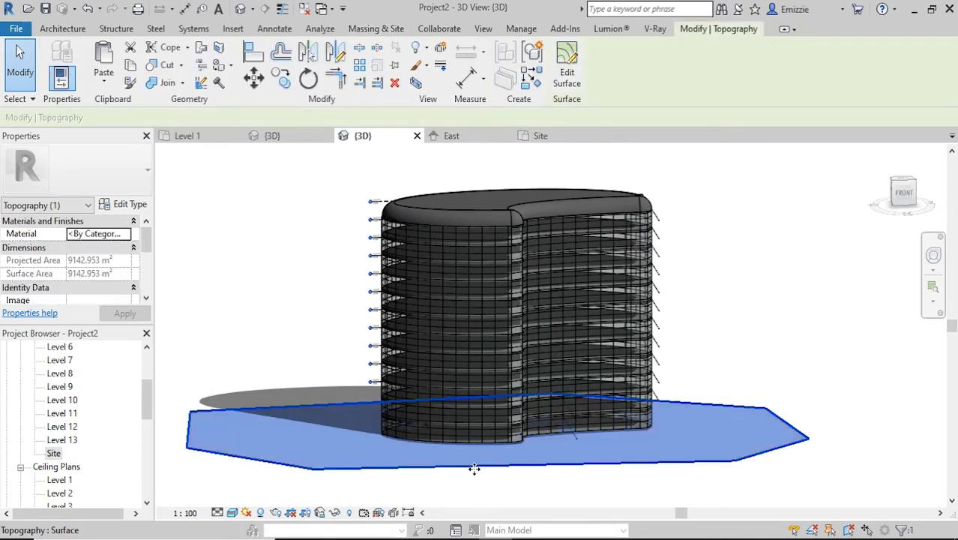
click(904, 196)
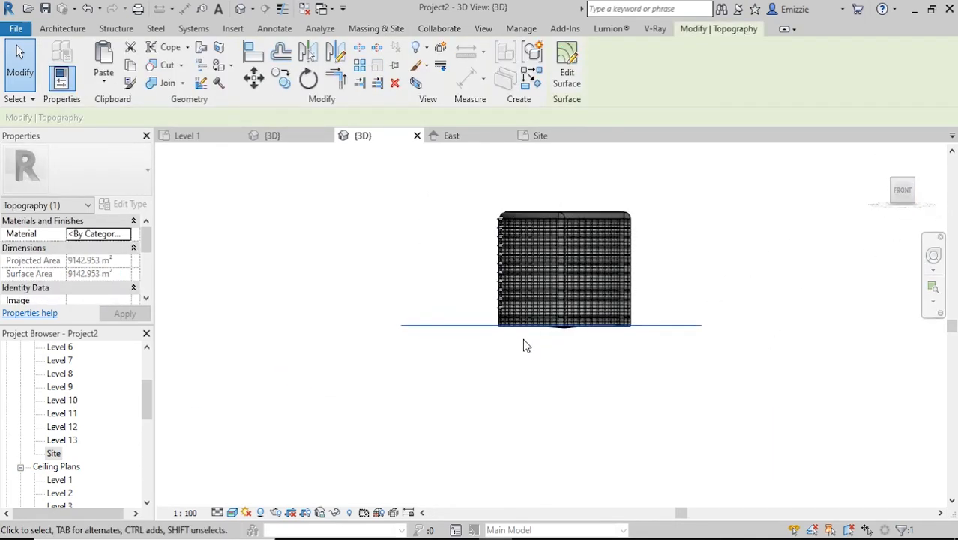
scroll(528, 342, up, 5)
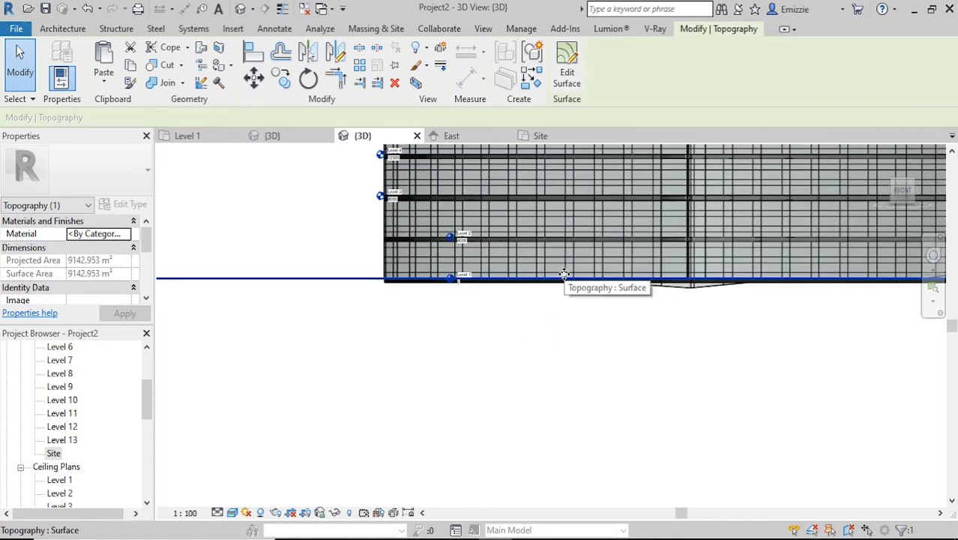
mouse_move(562, 300)
mouse_down()
mouse_move(560, 310)
mouse_move(566, 281)
mouse_up()
click(491, 338)
Step: Set the default 3D view's visual style to Consistent Colors and view the building on its site from the corner
mouse_move(495, 337)
shift+middle_down()
mouse_move(528, 418)
mouse_move(517, 389)
mouse_move(539, 401)
mouse_move(498, 383)
mouse_move(559, 369)
mouse_move(464, 363)
mouse_move(463, 346)
mouse_move(441, 328)
mouse_move(463, 321)
mouse_move(417, 360)
mouse_move(381, 342)
mouse_move(406, 360)
mouse_move(498, 381)
mouse_move(540, 327)
mouse_move(525, 278)
mouse_move(569, 252)
mouse_move(528, 271)
mouse_move(533, 313)
mouse_move(456, 321)
mouse_move(423, 300)
shift+middle_up()
scroll(521, 390, down, 5)
scroll(509, 224, up, 2)
scroll(509, 225, up, 2)
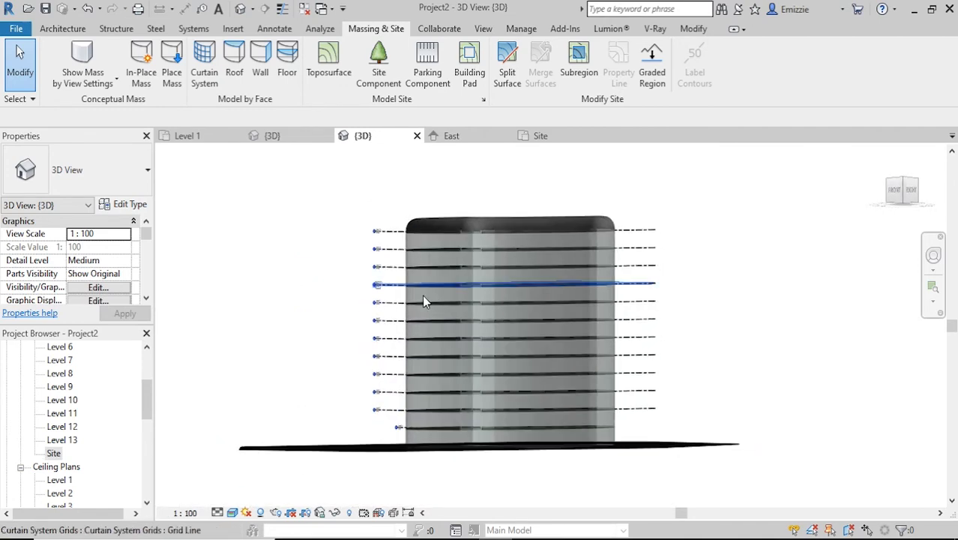
shift+middle_drag(574, 439, 533, 447)
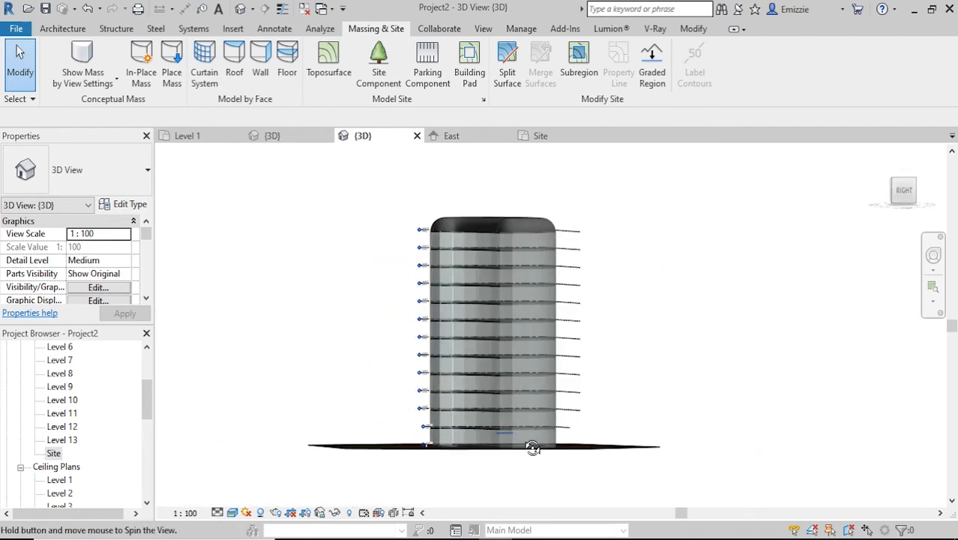
shift+middle_drag(414, 368, 267, 467)
click(232, 512)
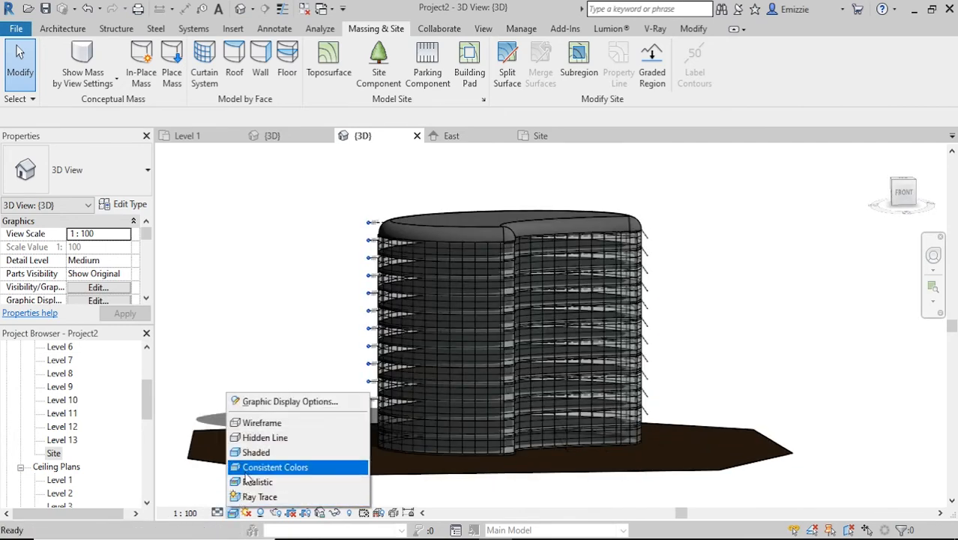
click(249, 467)
shift+middle_drag(327, 428, 199, 456)
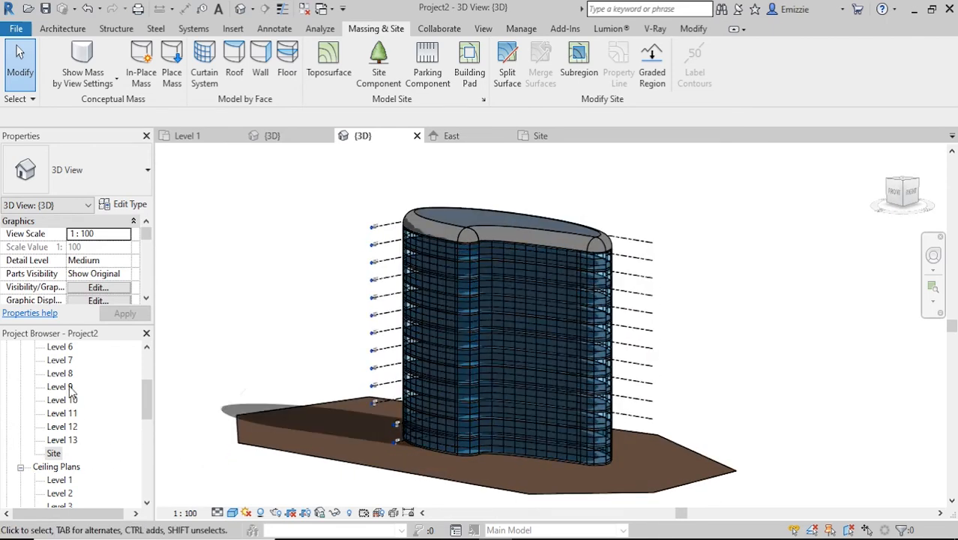
Step: Create a perspective camera view in the Site plan, from the site's southeast edge toward a target northwest of the building
double_click(54, 454)
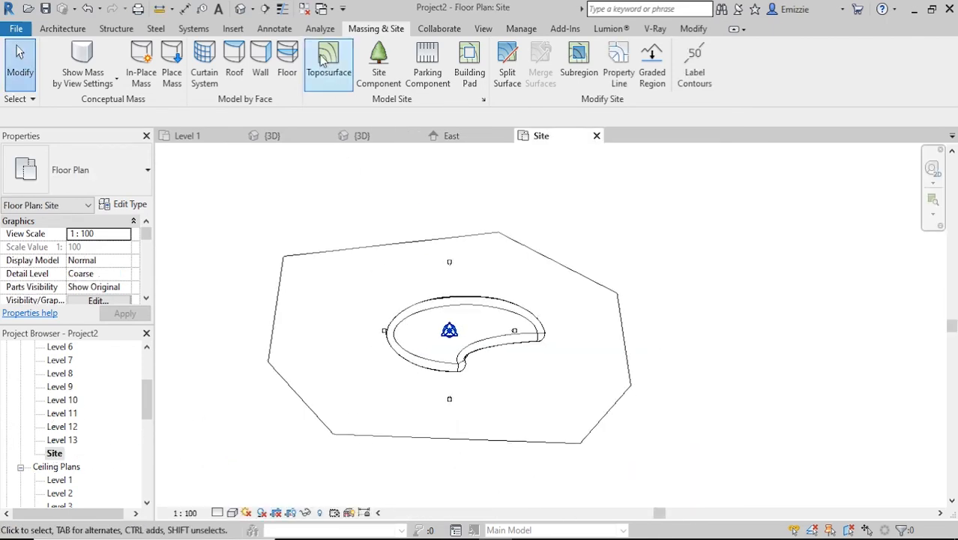
click(254, 10)
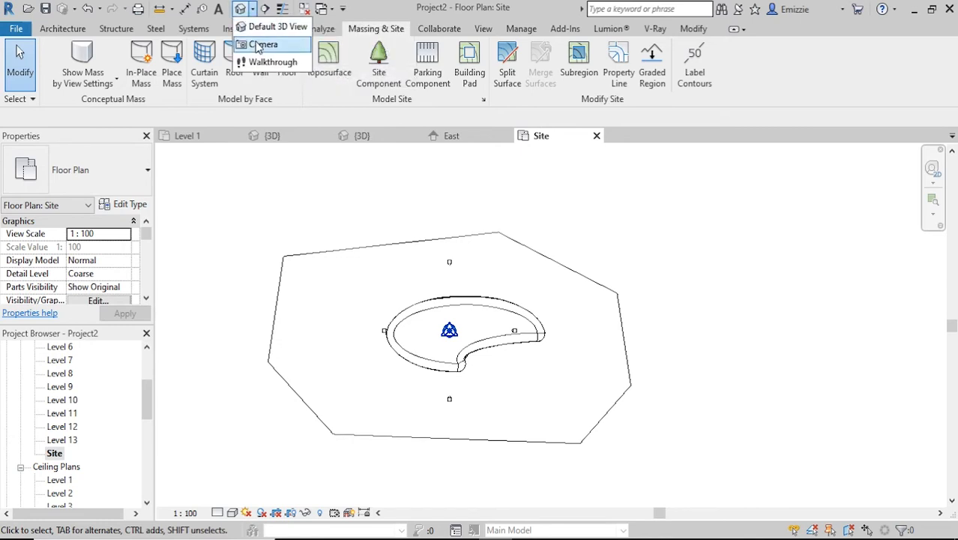
click(258, 45)
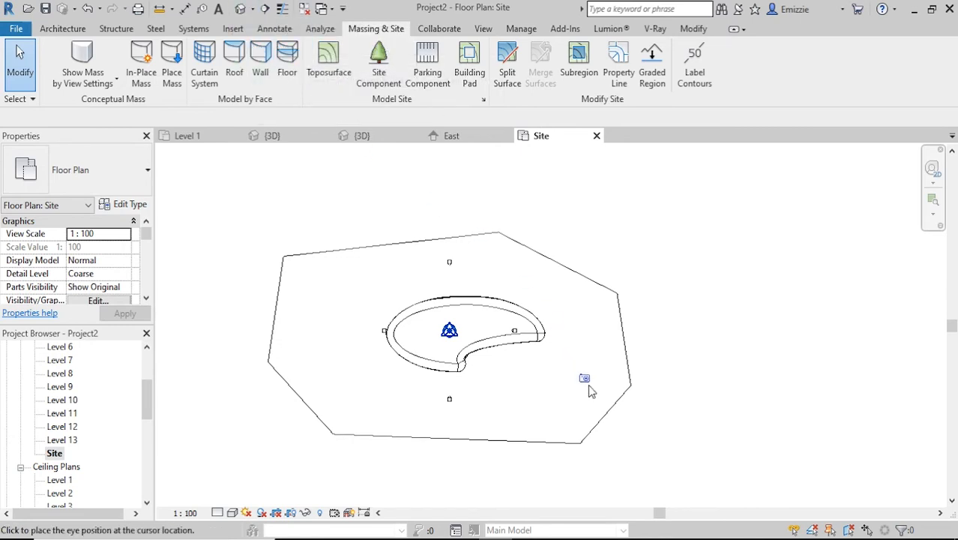
click(595, 423)
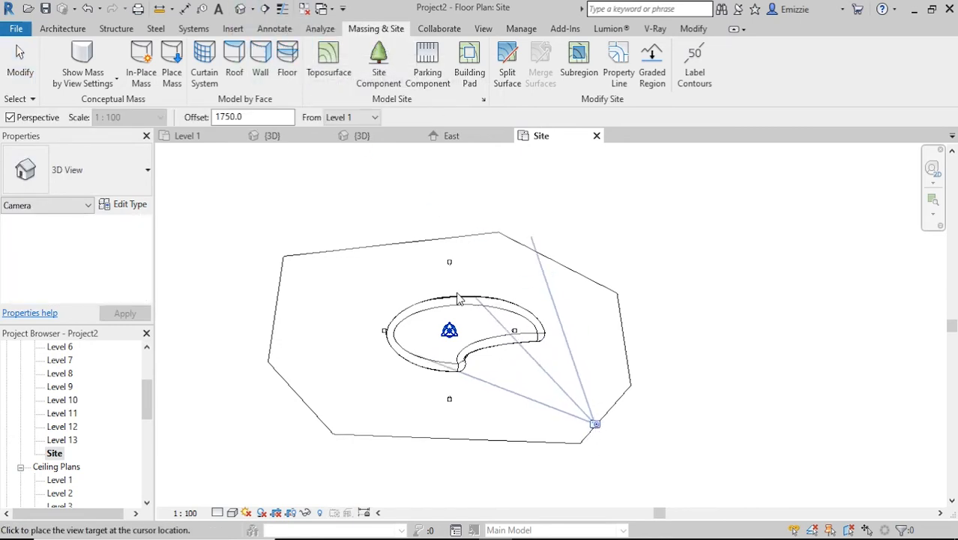
click(389, 242)
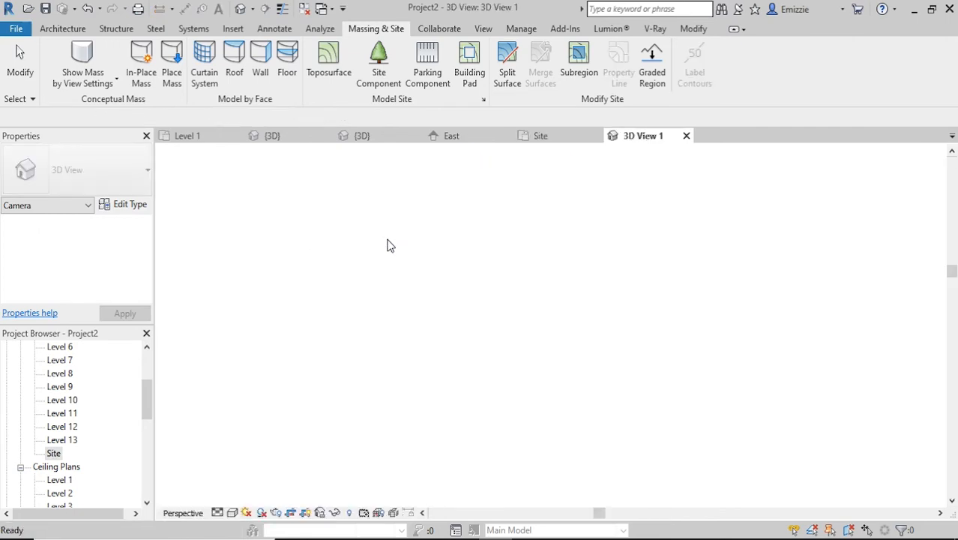
Step: Extend the camera view's crop region upward until it takes in the full height of the tower
scroll(436, 293, down, 2)
middle_drag(448, 313, 449, 386)
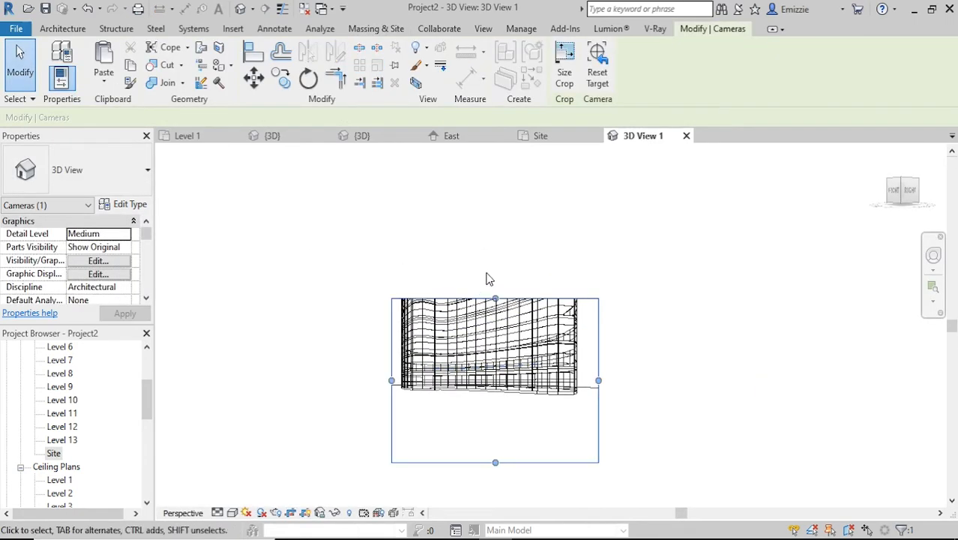
drag(494, 297, 499, 201)
drag(487, 284, 494, 177)
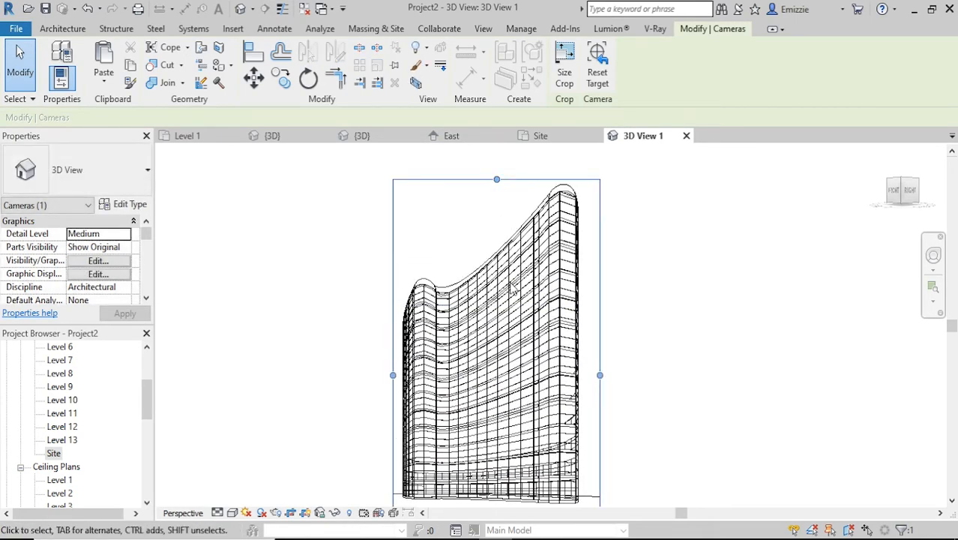
Step: Adjust the side, top and bottom edges of the camera view's crop region to leave an even margin around the tower
scroll(513, 300, down, 2)
drag(444, 342, 413, 339)
drag(563, 339, 575, 338)
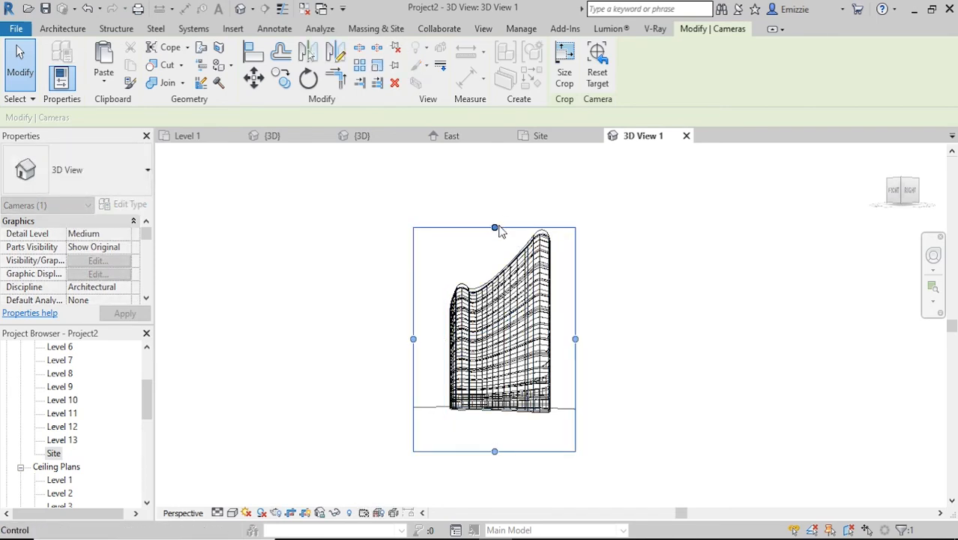
drag(492, 228, 495, 217)
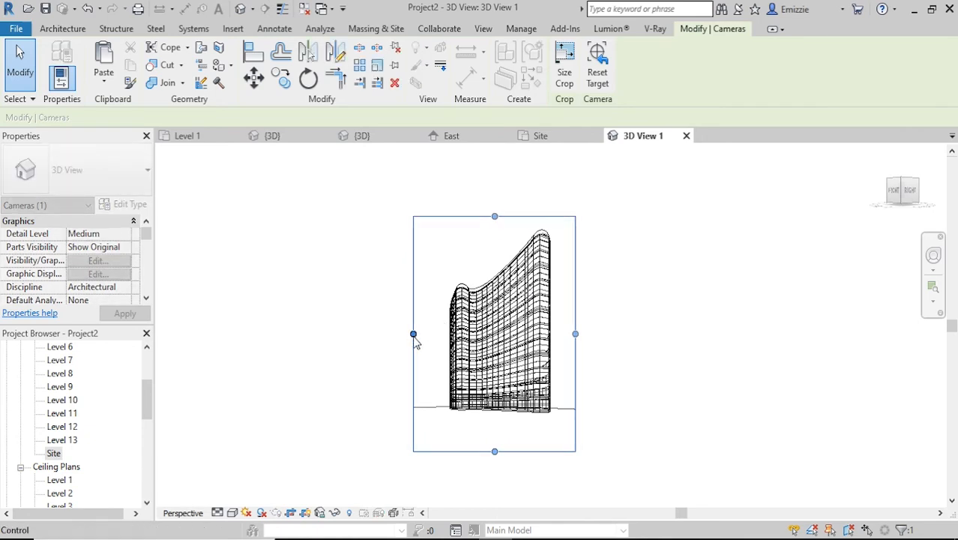
drag(413, 334, 429, 337)
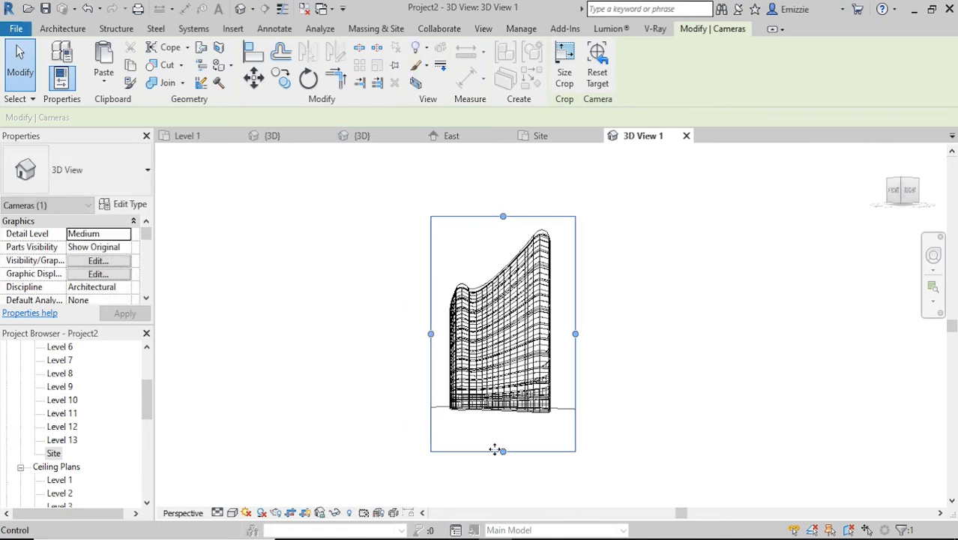
drag(500, 451, 328, 432)
click(300, 474)
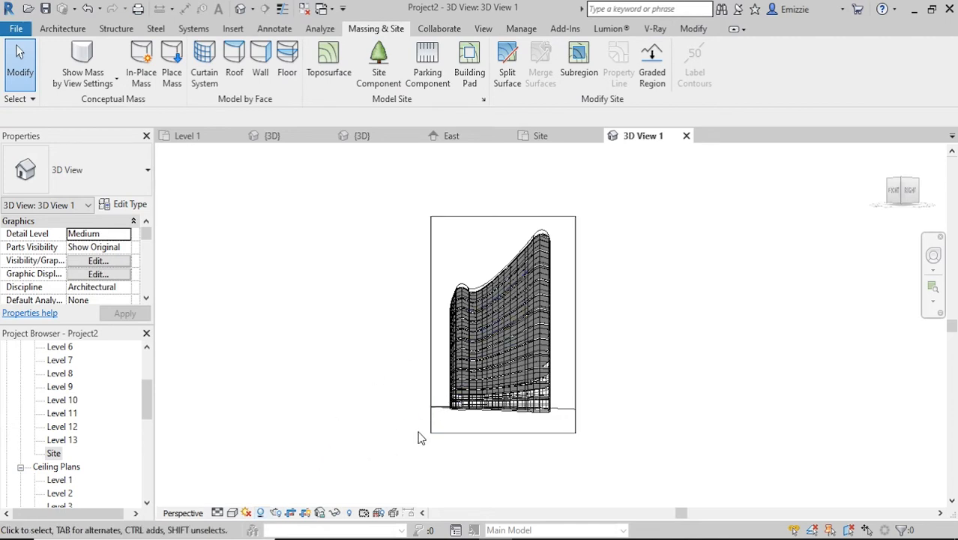
Step: Enable smooth lines with anti-aliasing in the camera view's Graphic Display Options
click(233, 513)
click(251, 398)
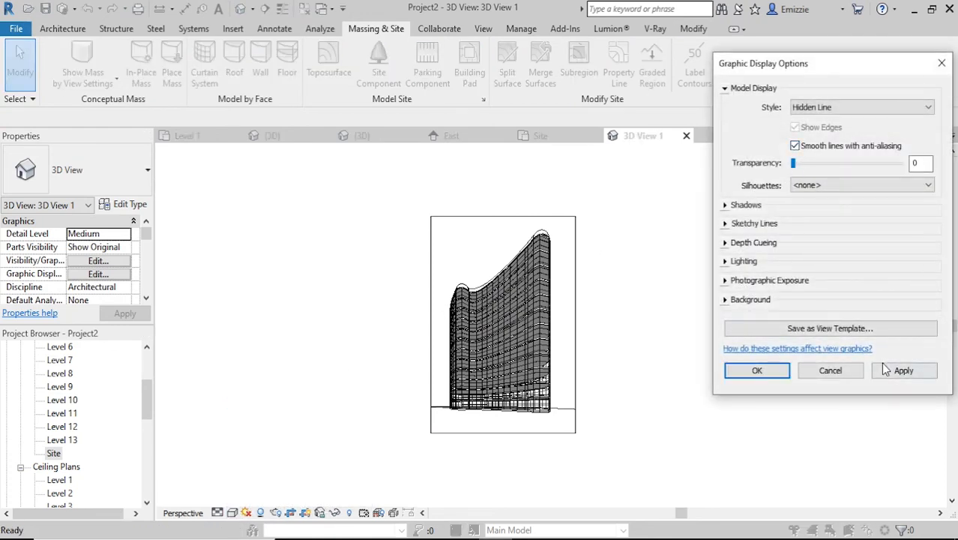
click(885, 369)
click(757, 372)
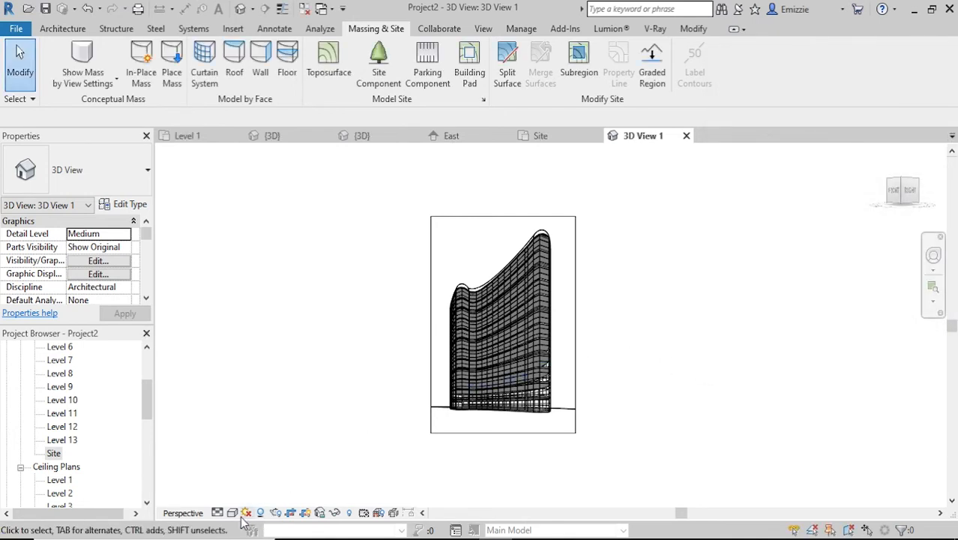
Step: Hide the camera view's crop region and set its visual style to Realistic
click(305, 514)
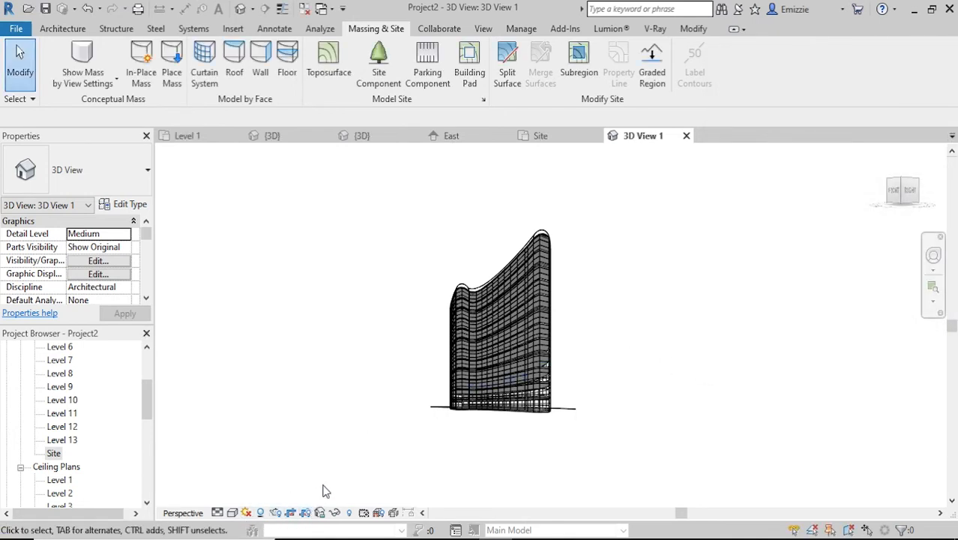
scroll(382, 409, up, 3)
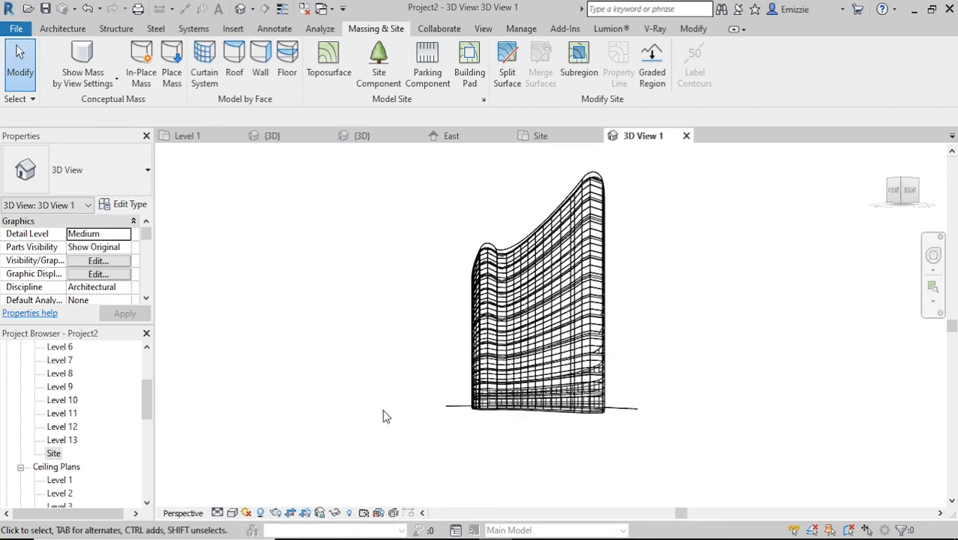
middle_drag(379, 403, 326, 416)
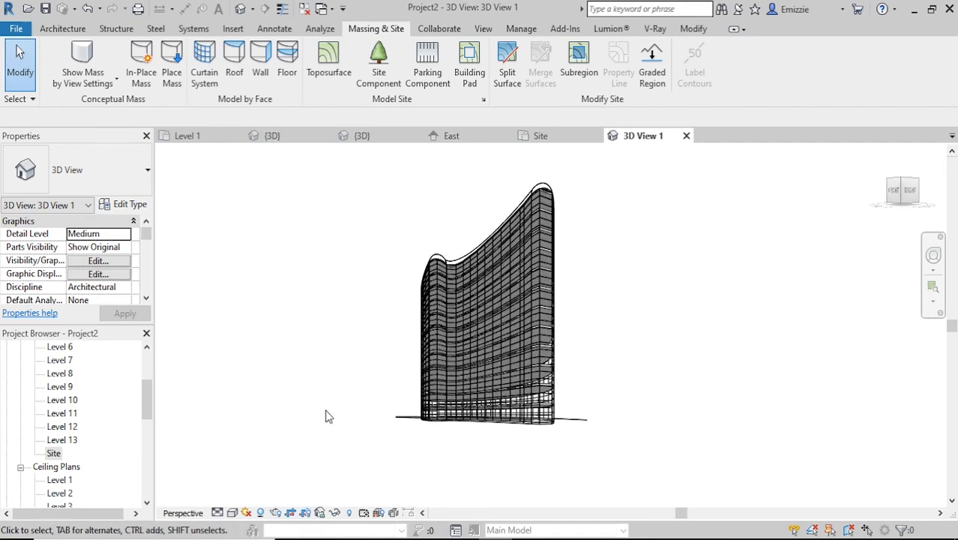
click(231, 513)
click(251, 477)
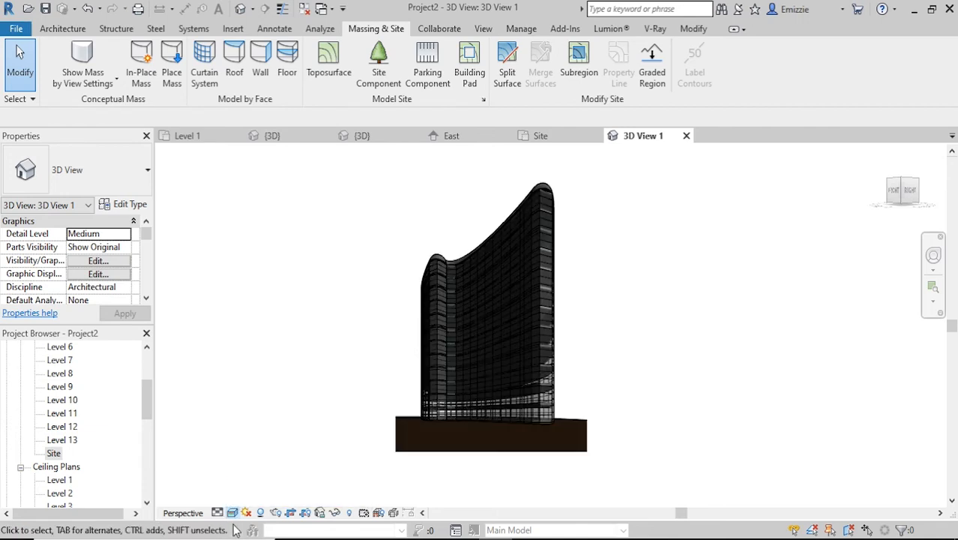
Step: Set the camera view's visual style to Shaded after trying Hidden Line
click(233, 516)
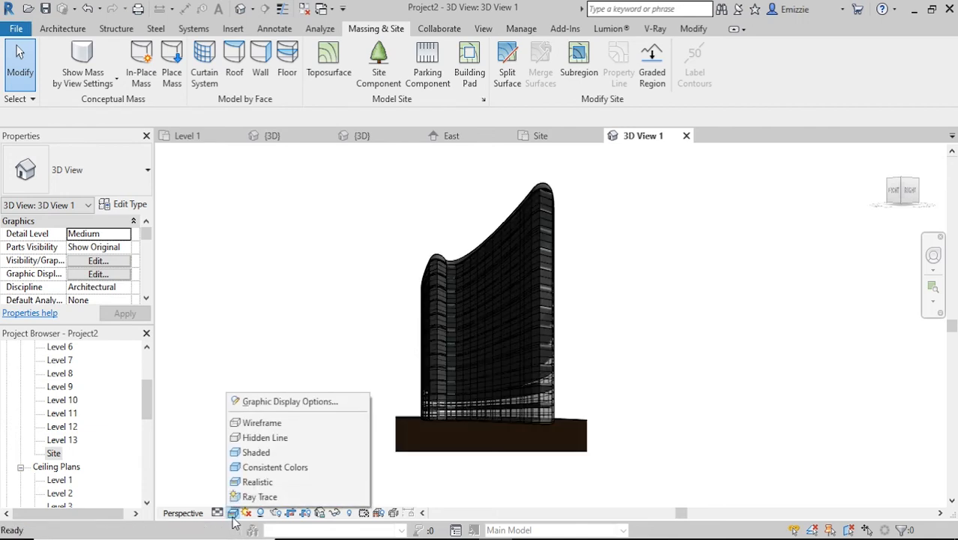
click(268, 442)
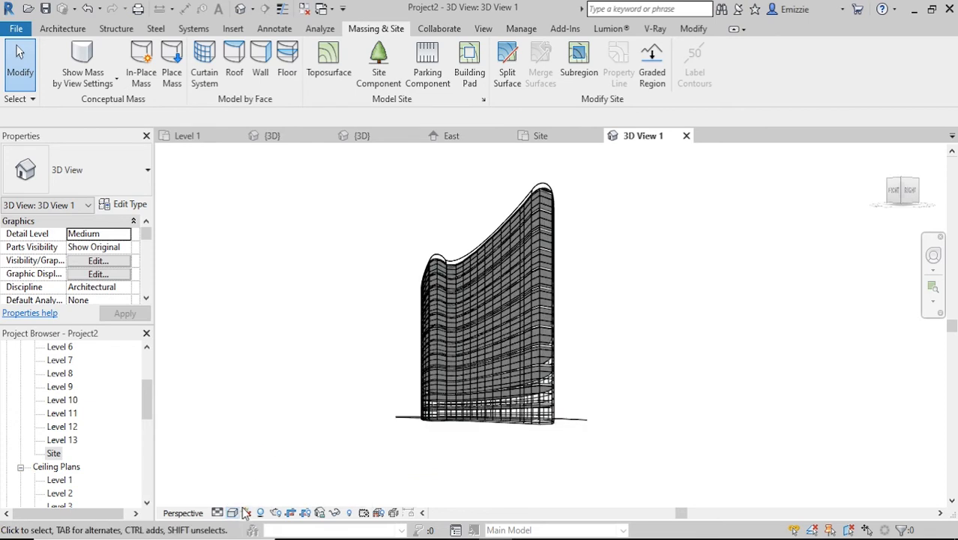
click(234, 514)
click(262, 453)
middle_drag(322, 408, 402, 413)
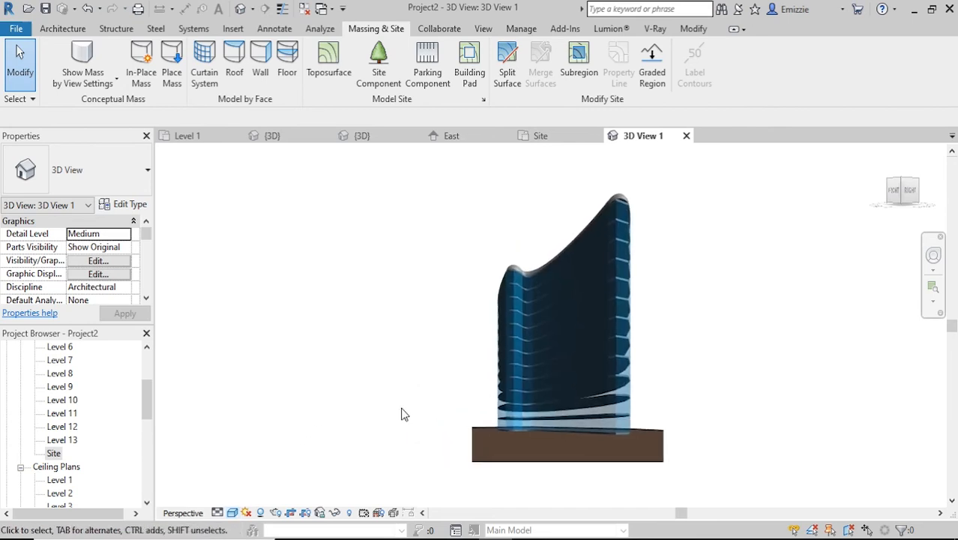
middle_drag(361, 445, 351, 426)
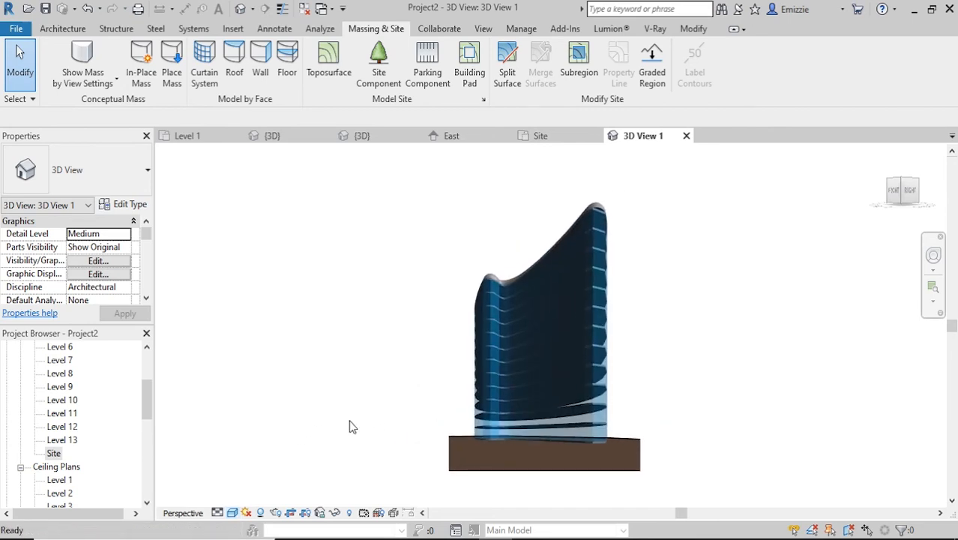
click(232, 513)
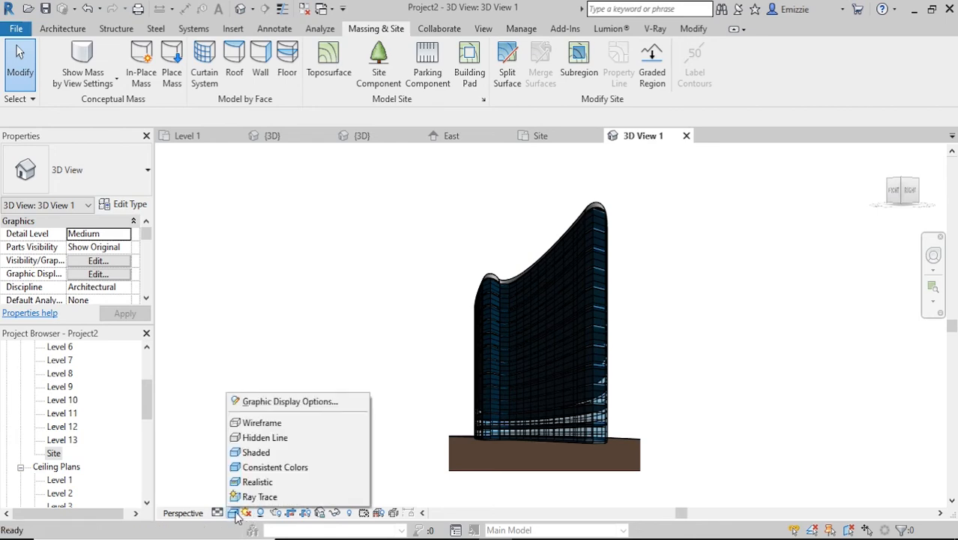
Step: Open the camera view's sun settings and apply the Sunlight from Top Left lighting preset after trying Sunlight from Top Right
click(246, 513)
click(258, 459)
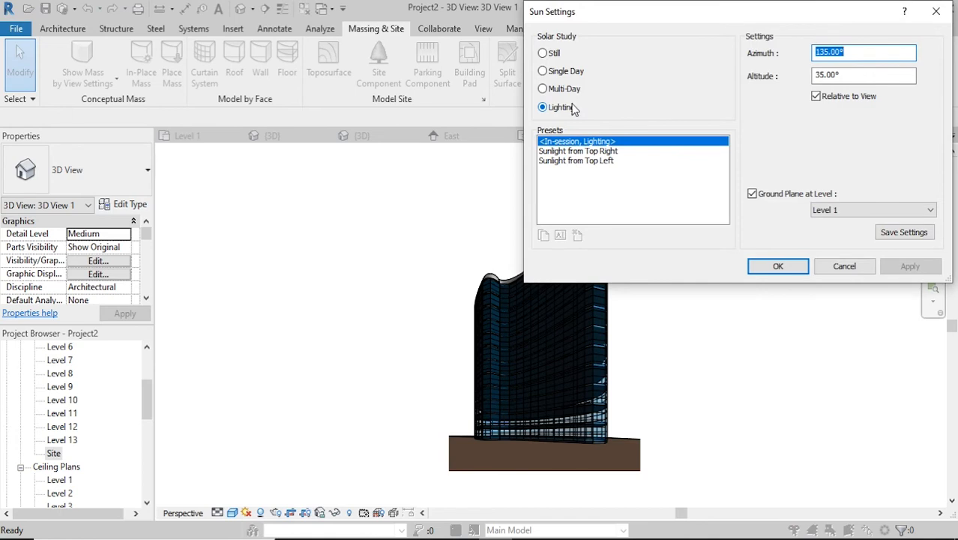
click(577, 151)
click(910, 267)
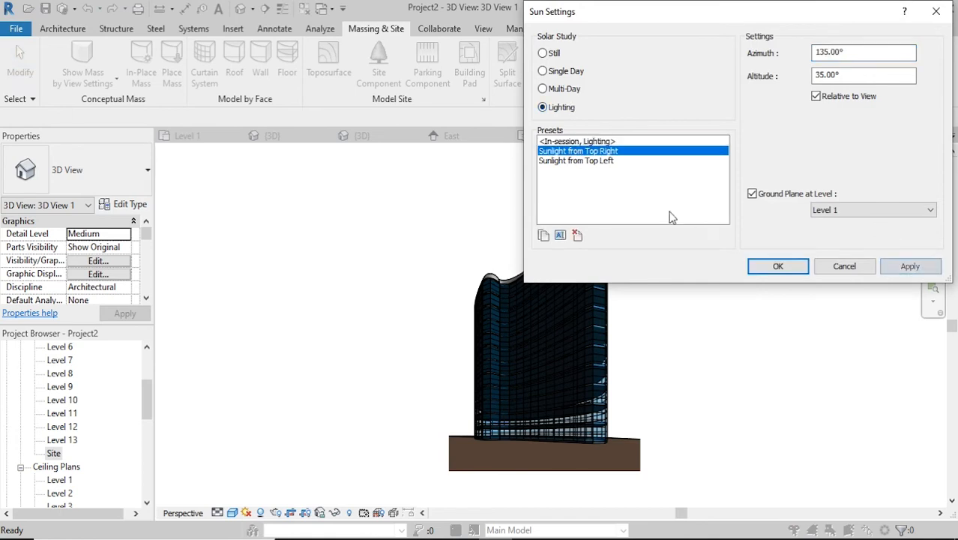
click(587, 162)
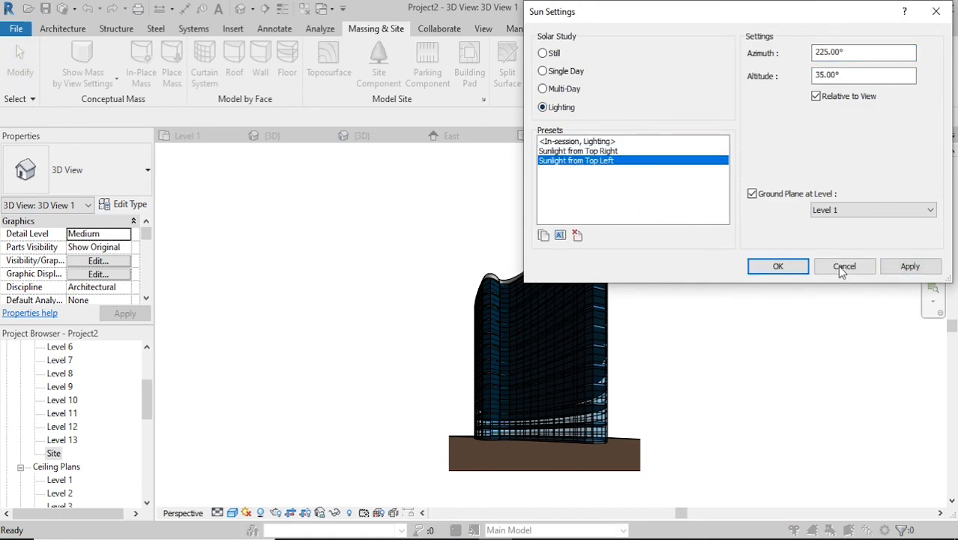
click(888, 271)
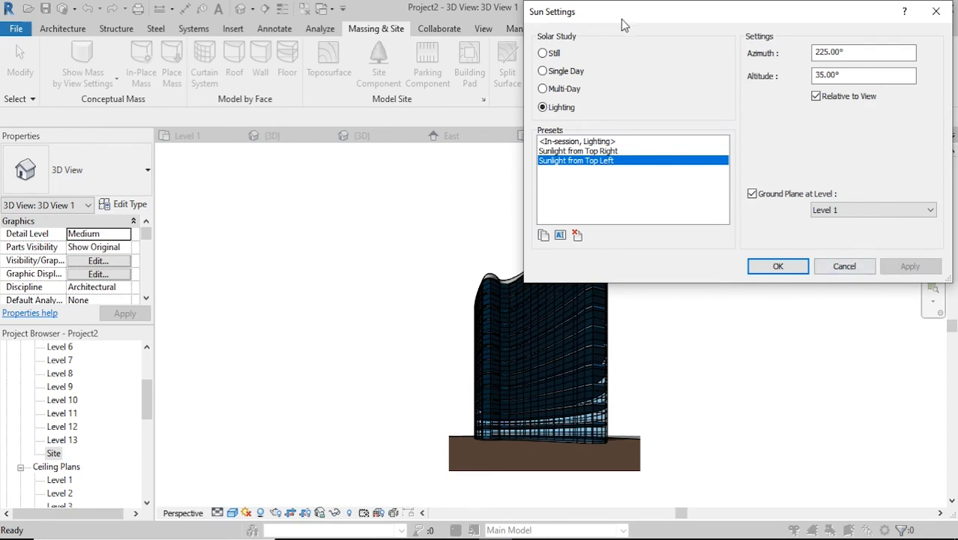
drag(620, 25, 96, 71)
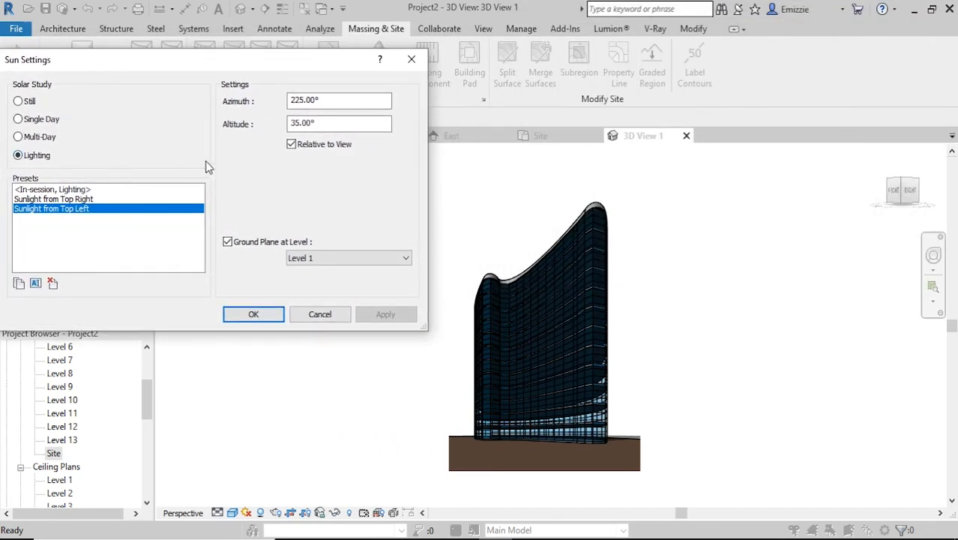
Step: Switch the solar study to Still and preview the sunlight on the tower at 4:50 PM and 2:50 PM
click(18, 101)
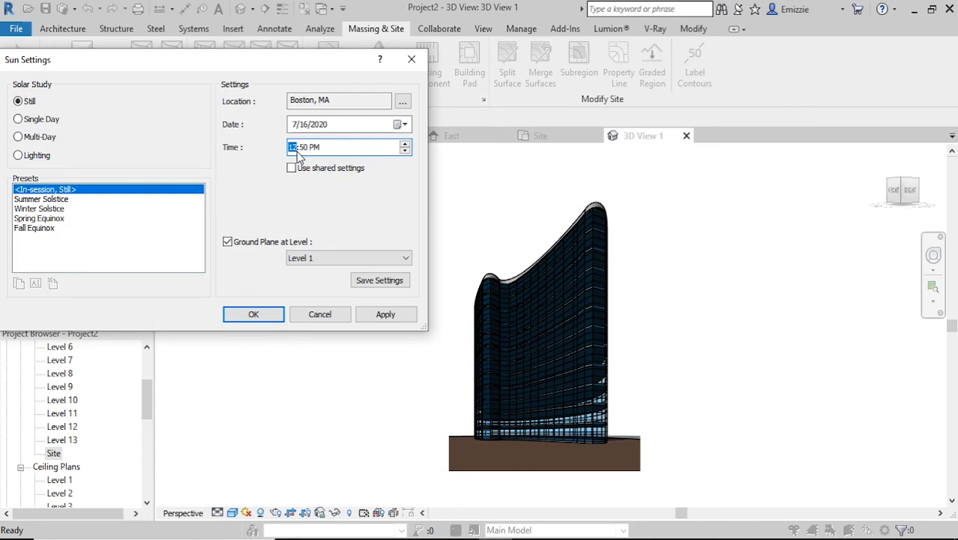
click(336, 131)
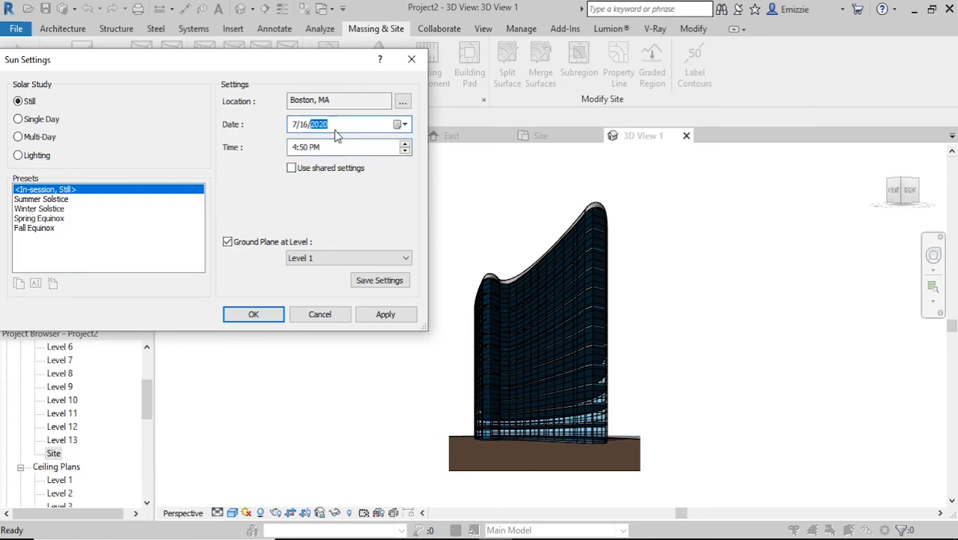
click(385, 314)
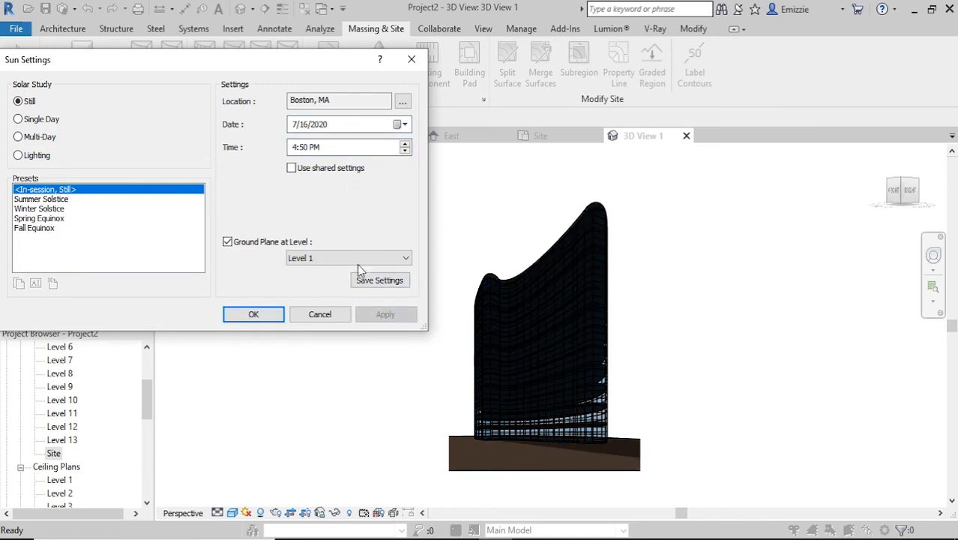
click(295, 148)
click(384, 315)
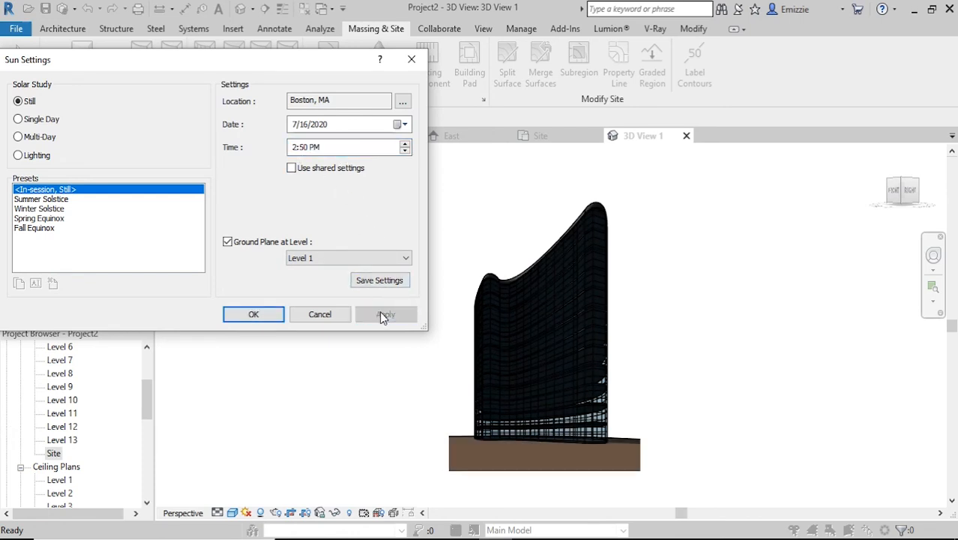
Step: Set the still solar study's time to 9:50 AM and apply the sun settings to the camera view
click(296, 149)
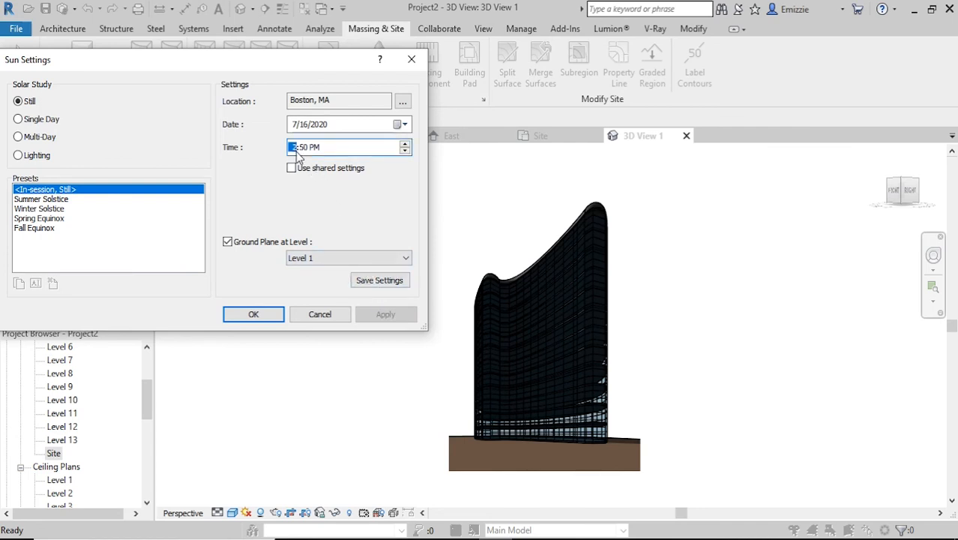
click(319, 153)
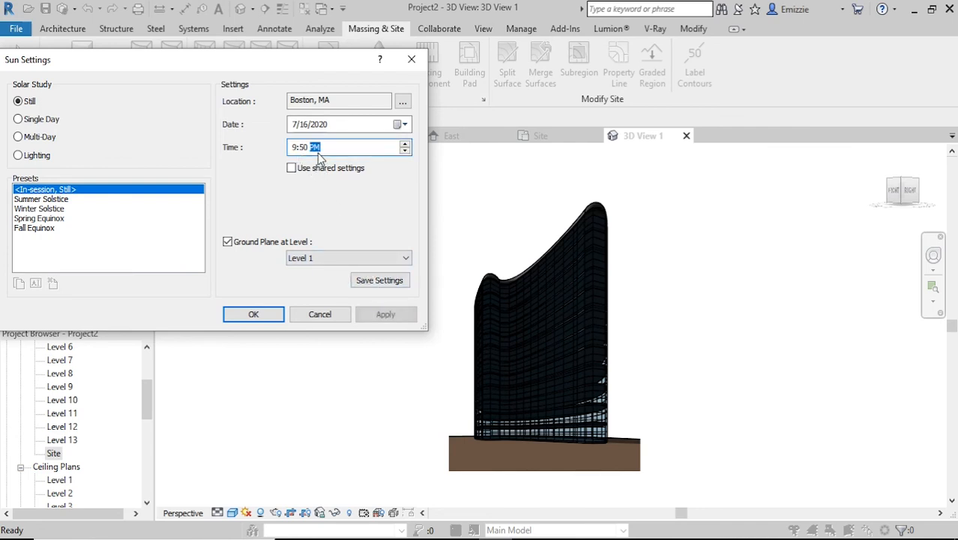
click(387, 318)
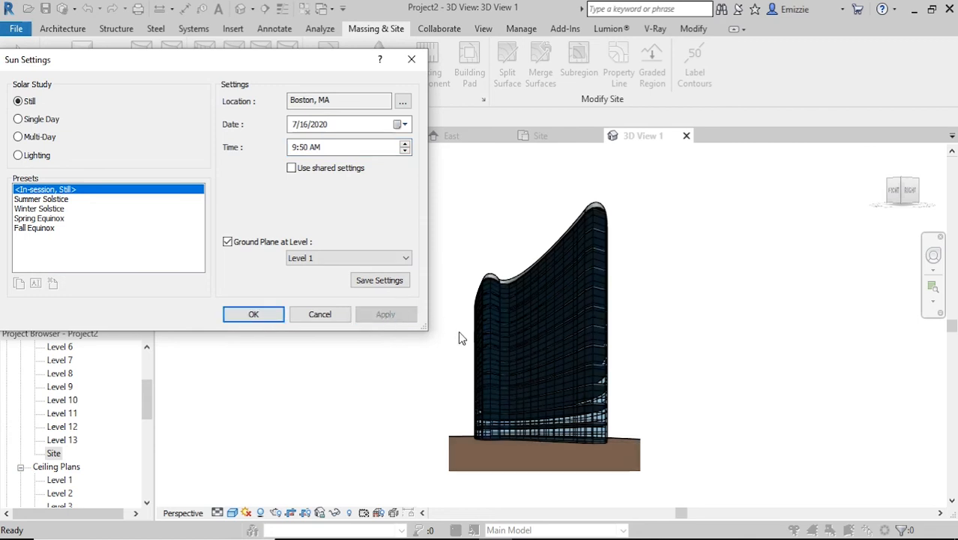
click(263, 315)
middle_drag(349, 327, 413, 342)
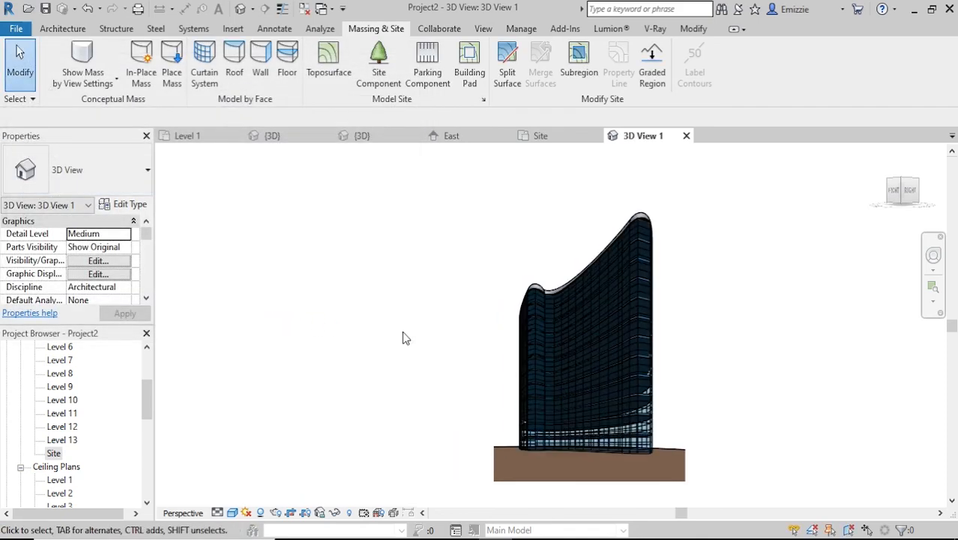
Step: In the {3D} view, place 50mm x 150mm rectangular mullions on all grid lines of the tower's concave front face
click(362, 136)
shift+middle_drag(471, 373, 486, 373)
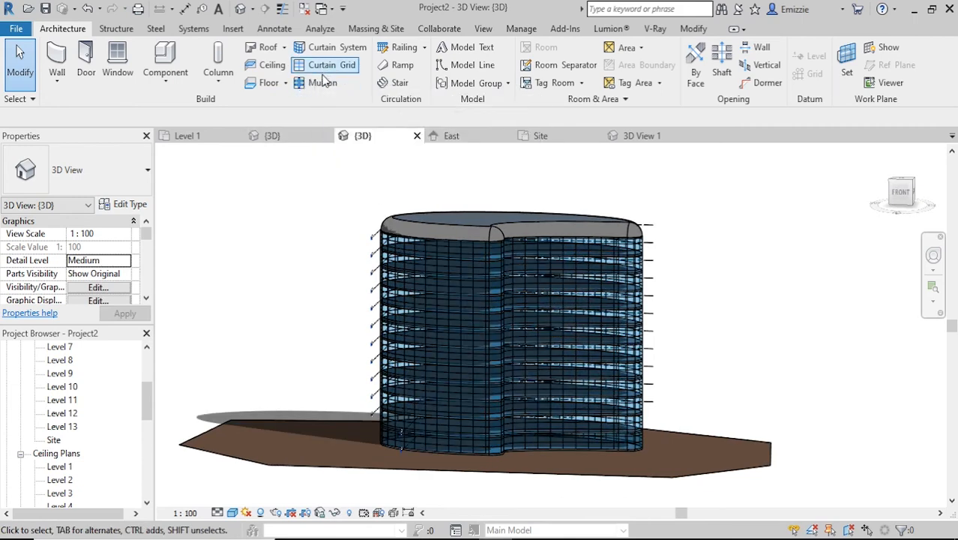
click(323, 84)
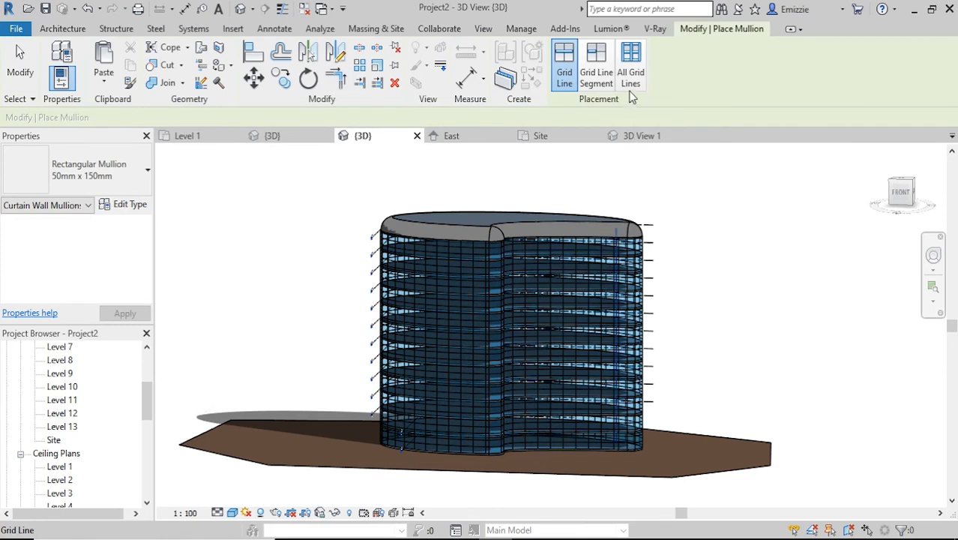
click(632, 79)
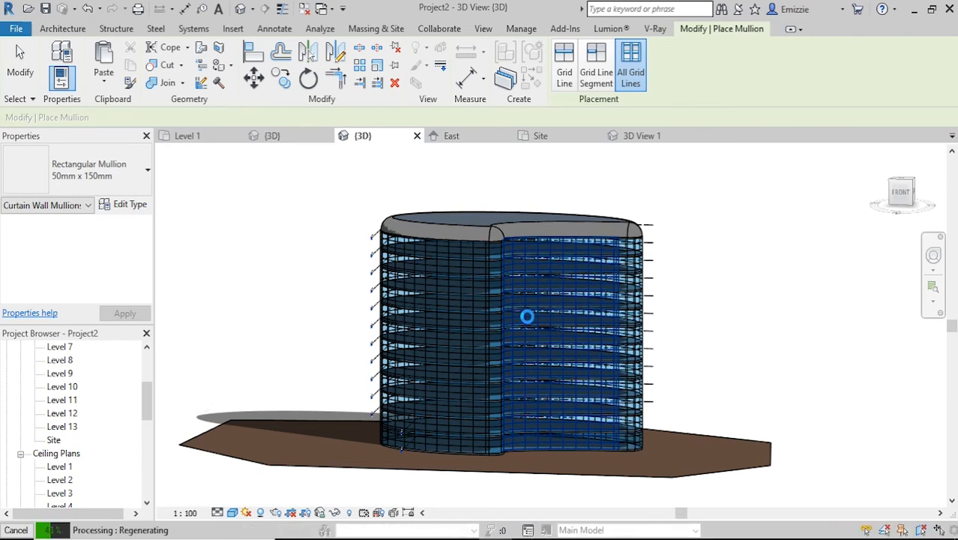
click(527, 314)
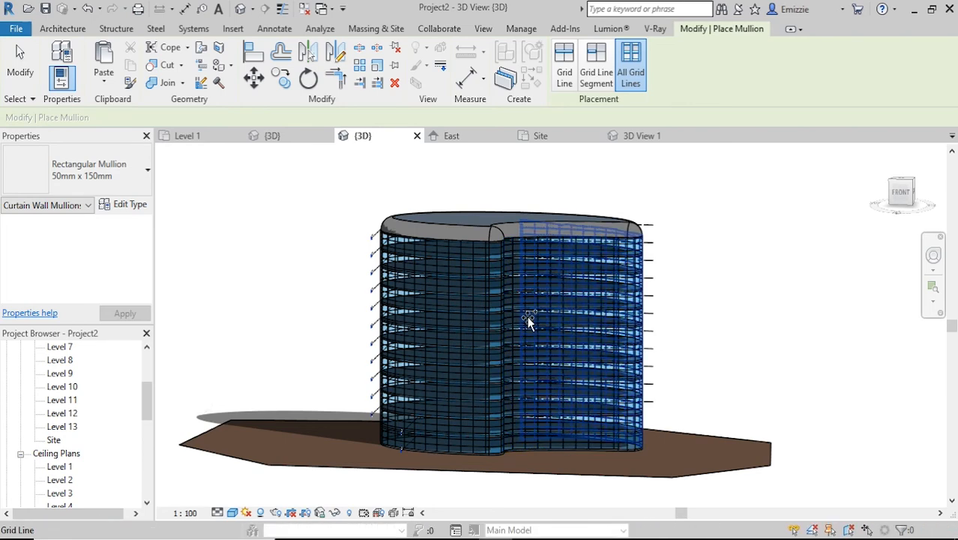
Step: Place mullions on all grid lines of the narrow corner strip and of the adjoining large face on its other side
scroll(500, 297, up, 5)
scroll(500, 297, up, 3)
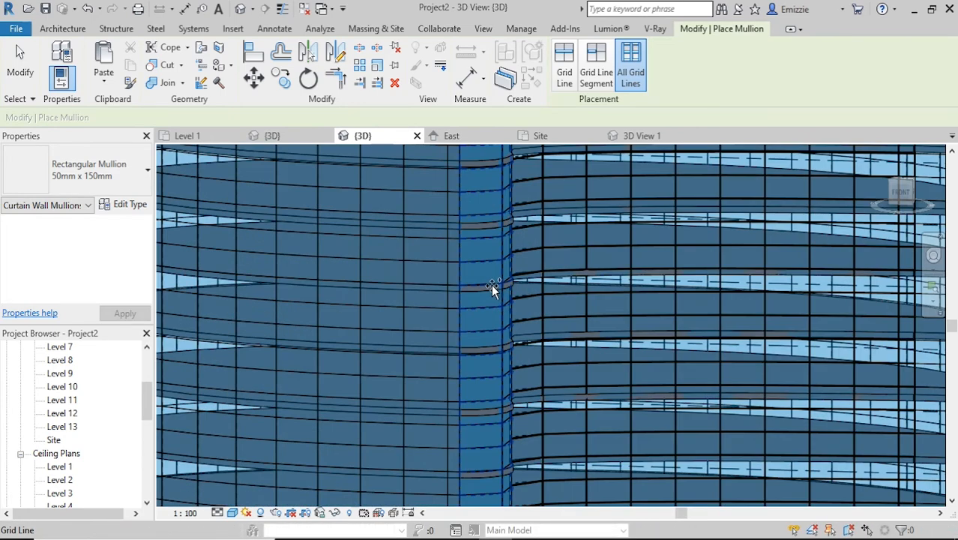
click(487, 264)
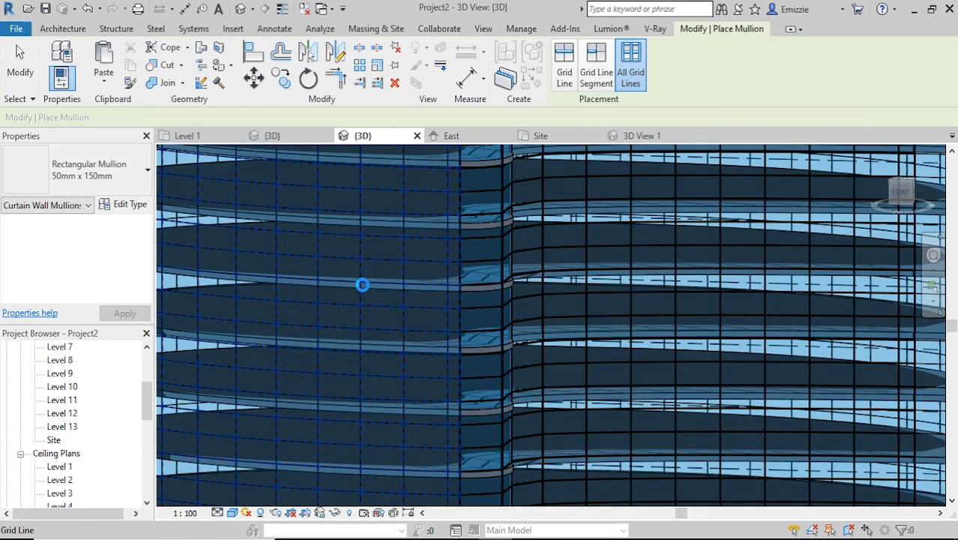
click(351, 282)
Step: Place mullions on all grid lines of the curtain faces around the tower's left side and back
scroll(347, 280, down, 5)
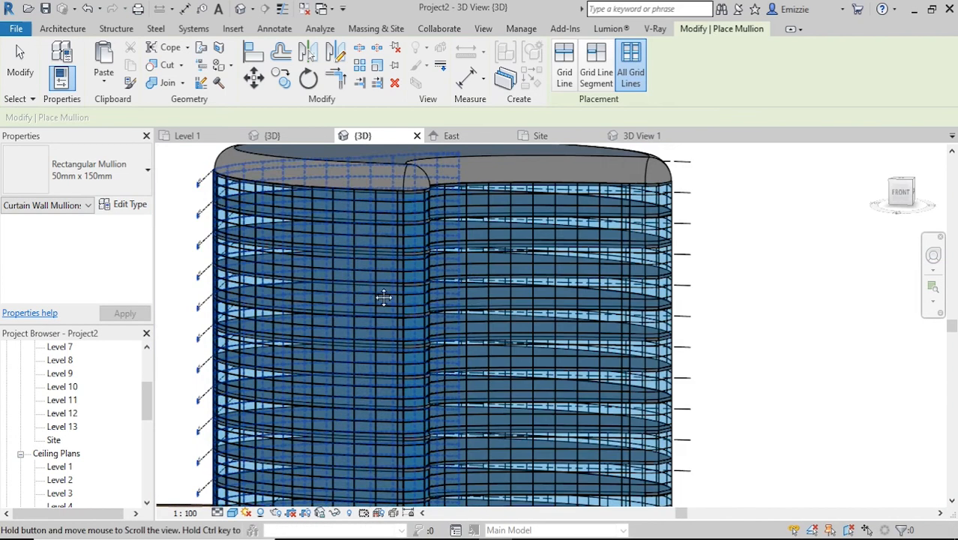
middle_drag(635, 311, 790, 316)
shift+middle_drag(521, 334, 525, 289)
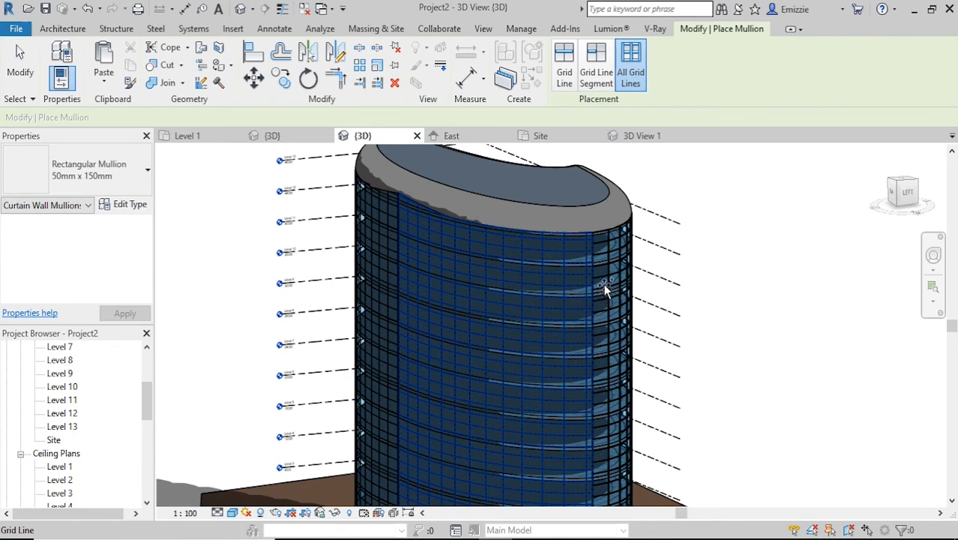
click(549, 290)
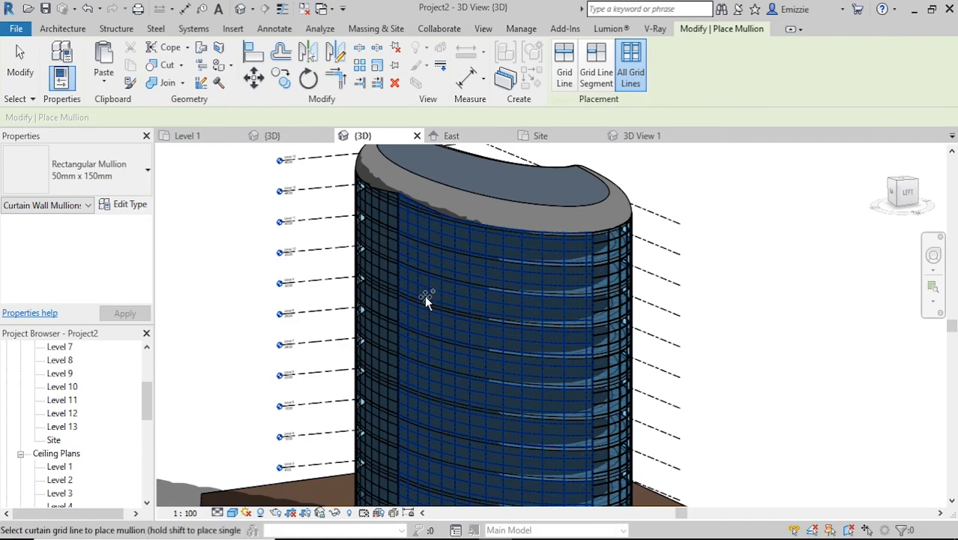
shift+middle_drag(424, 296, 548, 321)
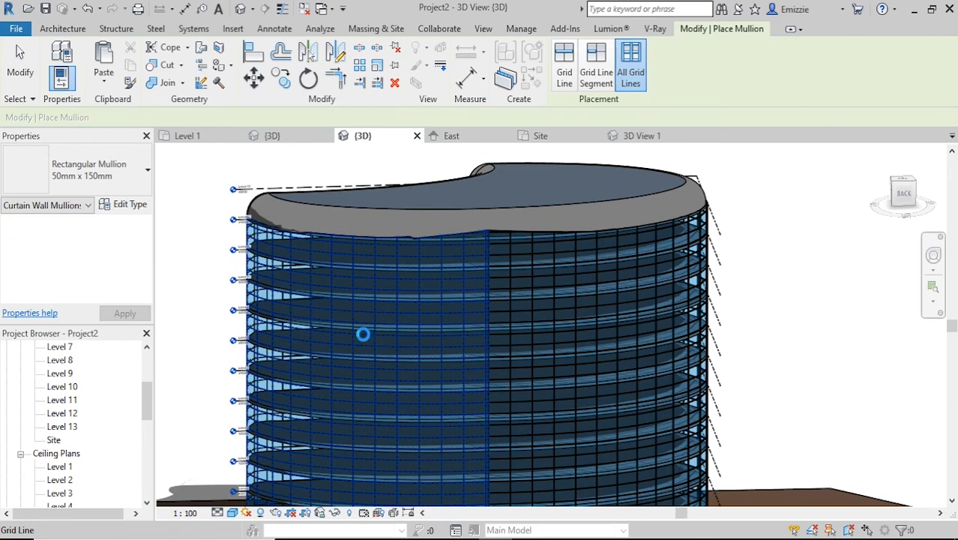
click(363, 334)
Step: Apply mullions once more to all grid lines of the narrow front corner strip and end the Mullion command
shift+middle_drag(363, 339, 626, 318)
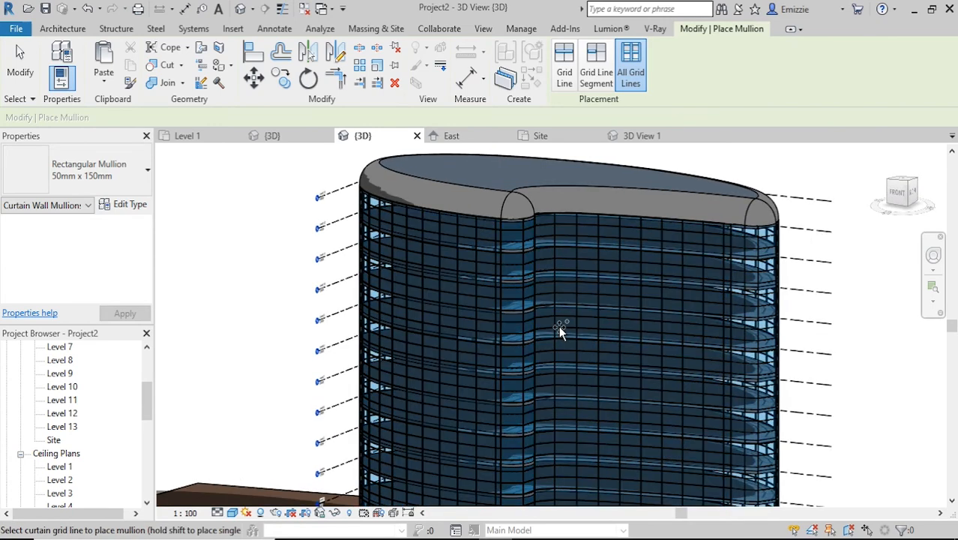
scroll(561, 371, up, 3)
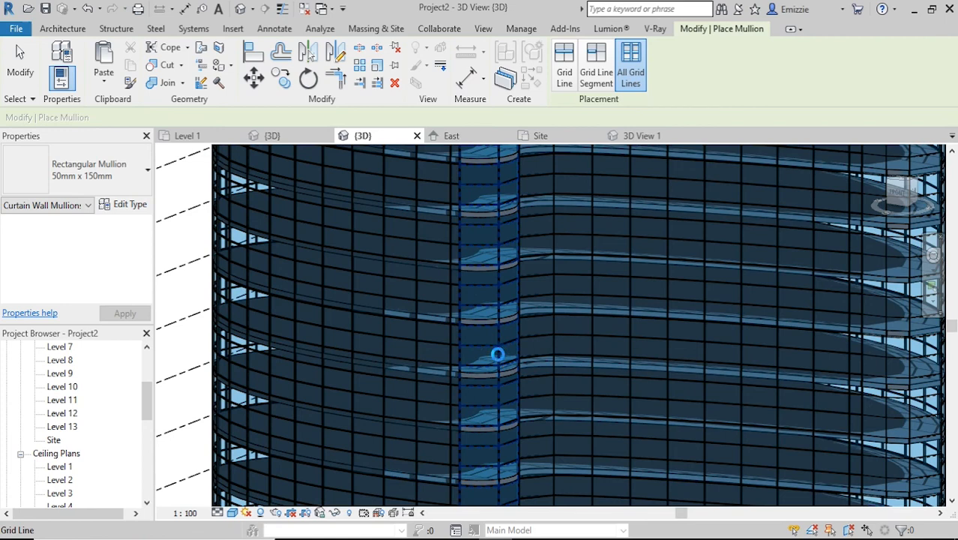
click(497, 355)
key(Escape)
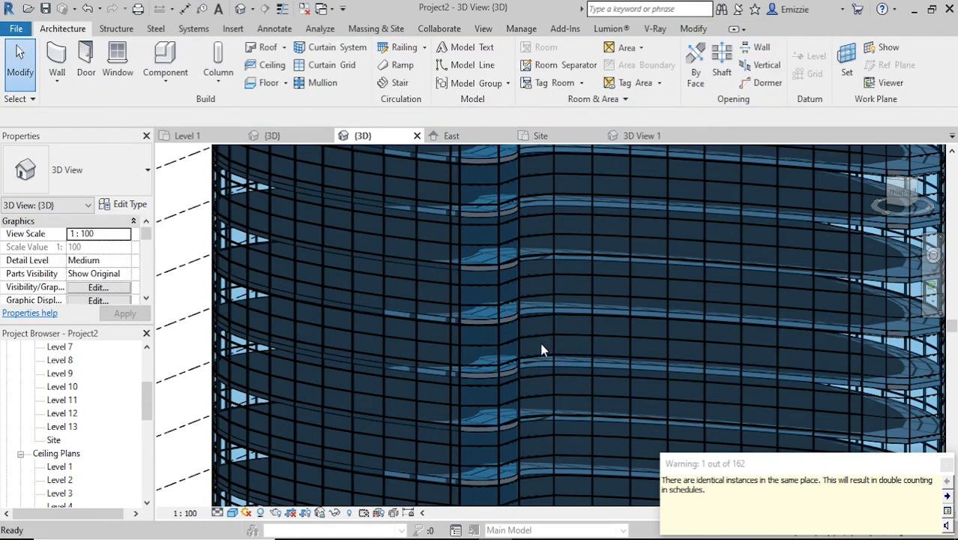
Step: Examine the mullions on the tower's front facade from close up and from a distance
scroll(533, 333, down, 3)
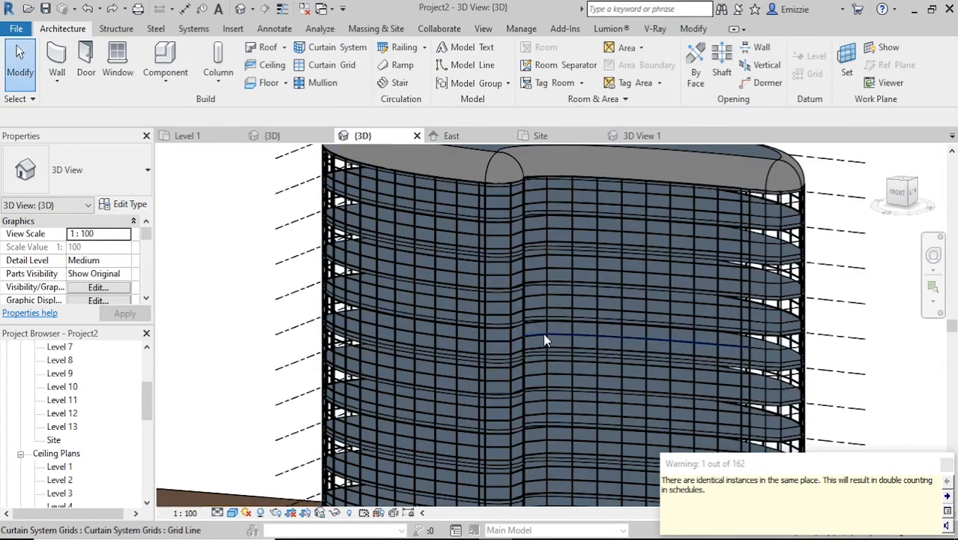
scroll(703, 373, down, 2)
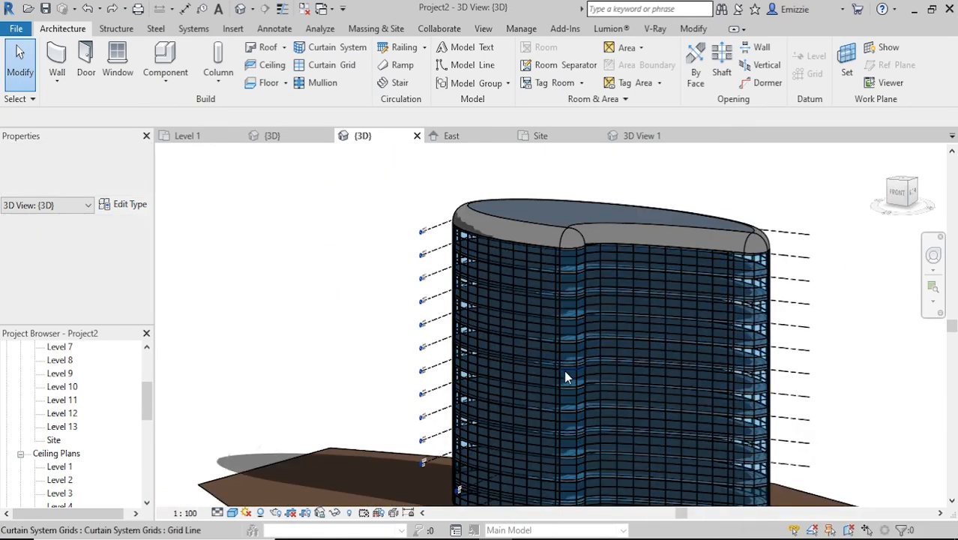
scroll(564, 370, down, 3)
scroll(570, 339, up, 3)
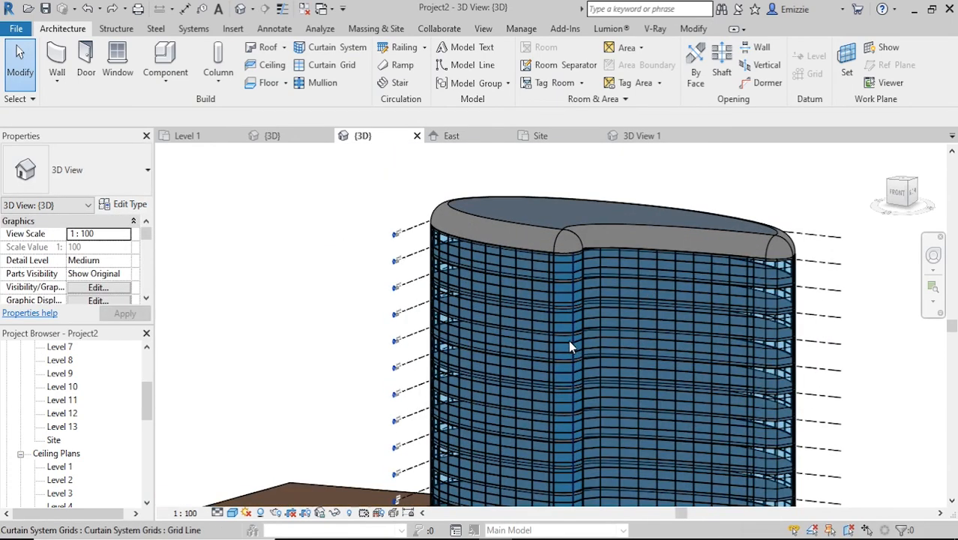
scroll(411, 375, down, 2)
shift+middle_drag(412, 385, 476, 366)
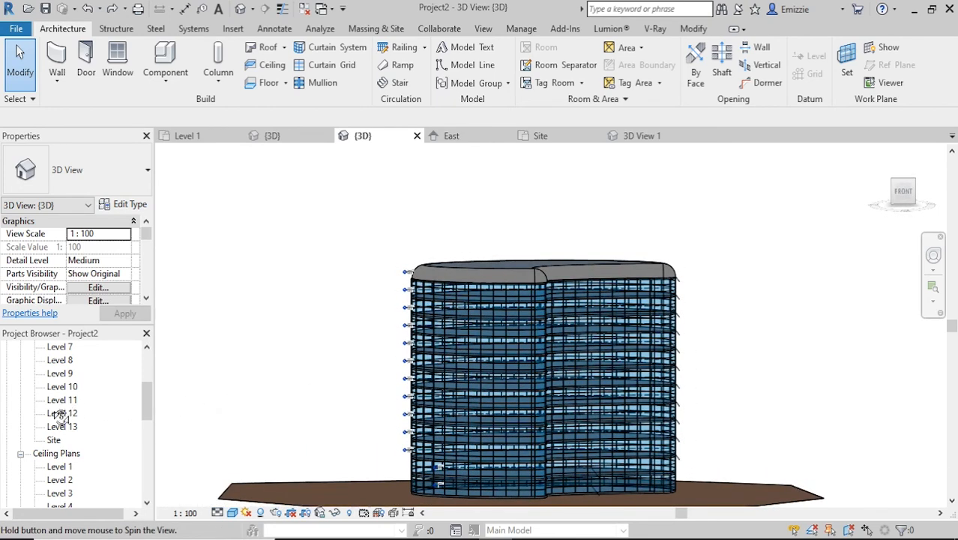
Step: Collapse the floor plan and ceiling plan groups among the project views and open the perspective view 3D View 1
scroll(70, 392, up, 3)
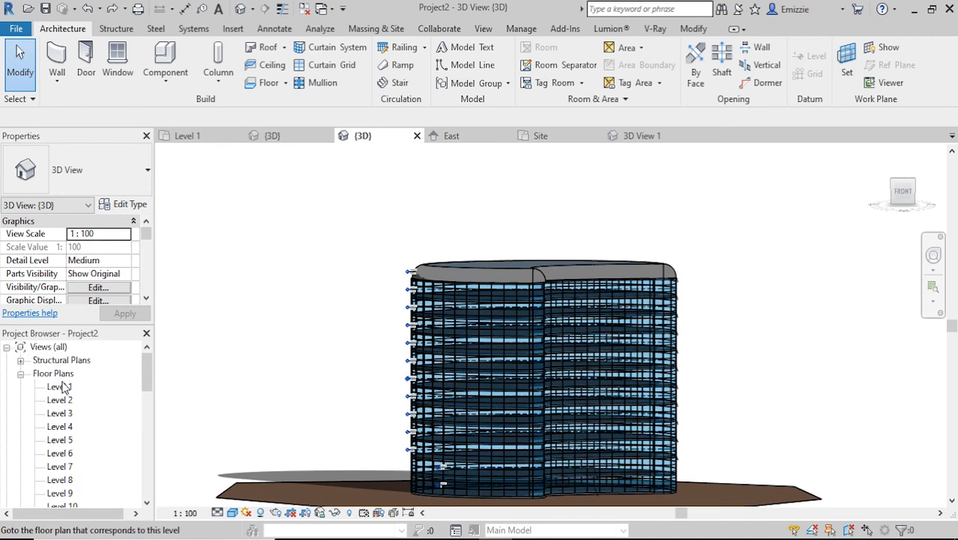
click(23, 376)
click(21, 376)
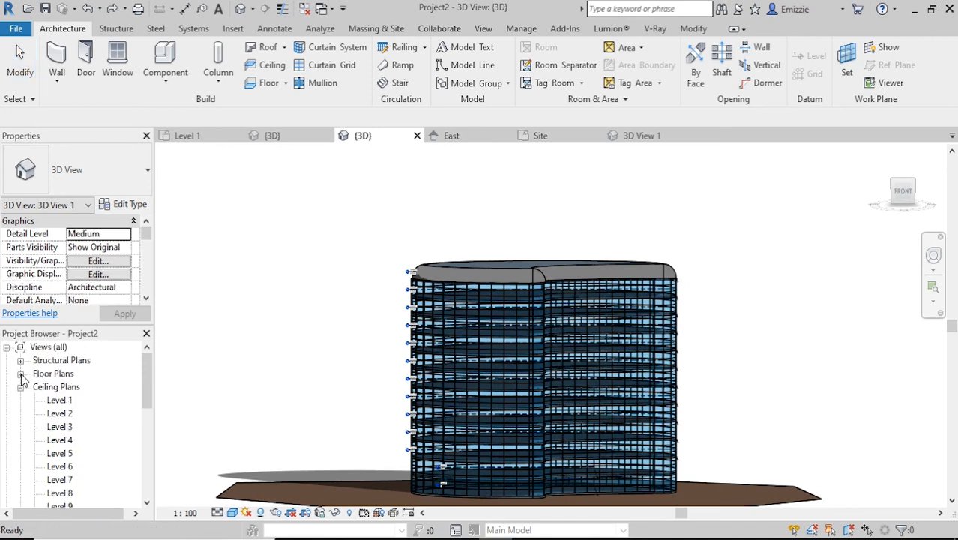
click(21, 387)
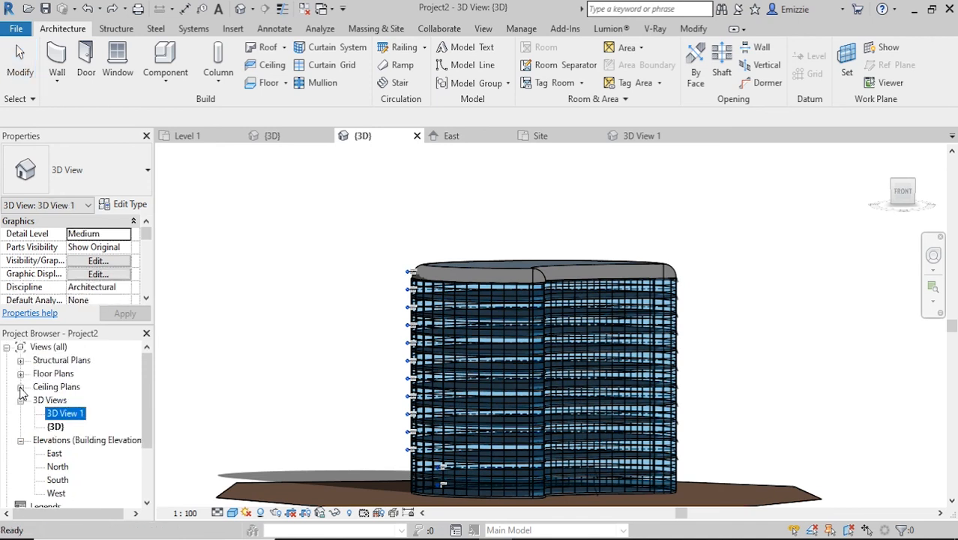
double_click(54, 414)
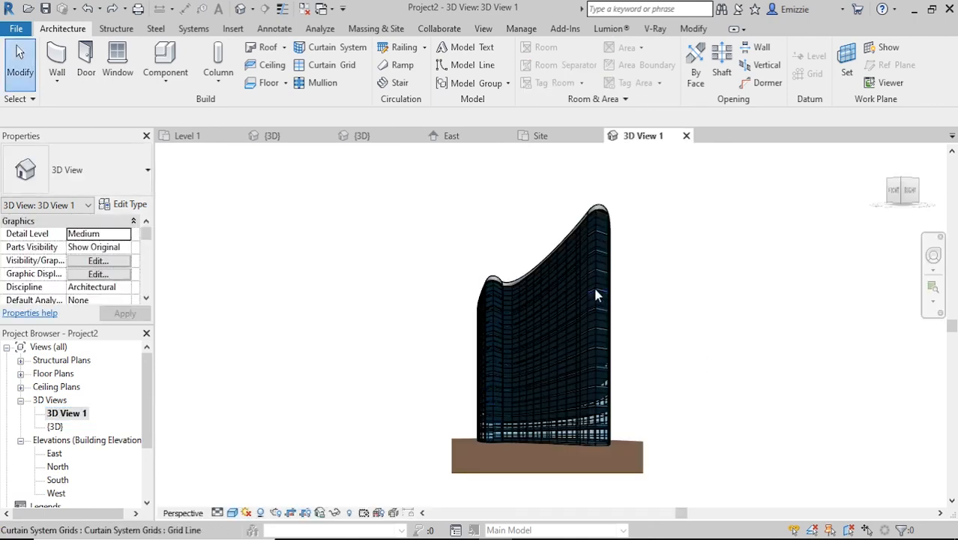
Step: Examine the mullions on the tower's curved facade and corner in the perspective view, from close up and as a whole
scroll(603, 296, up, 8)
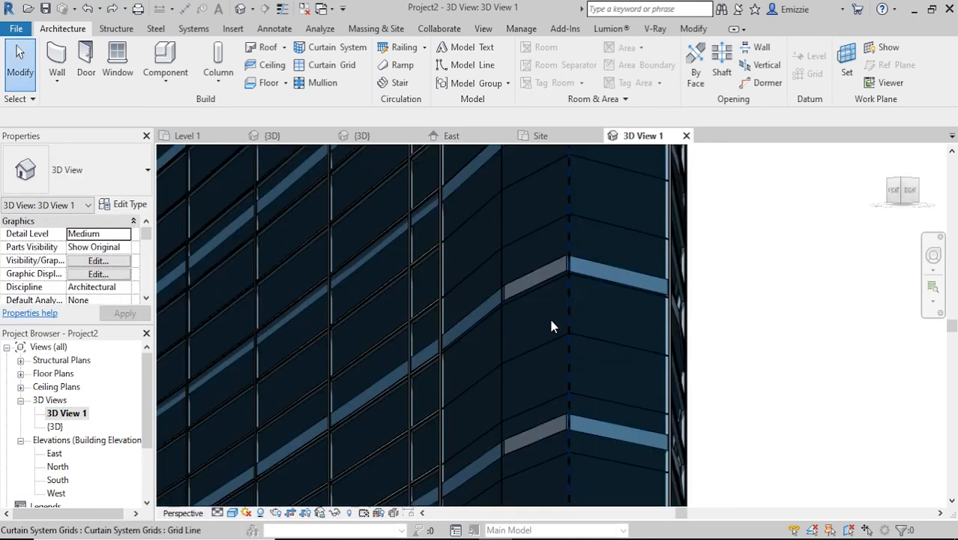
scroll(410, 316, up, 3)
scroll(410, 318, up, 3)
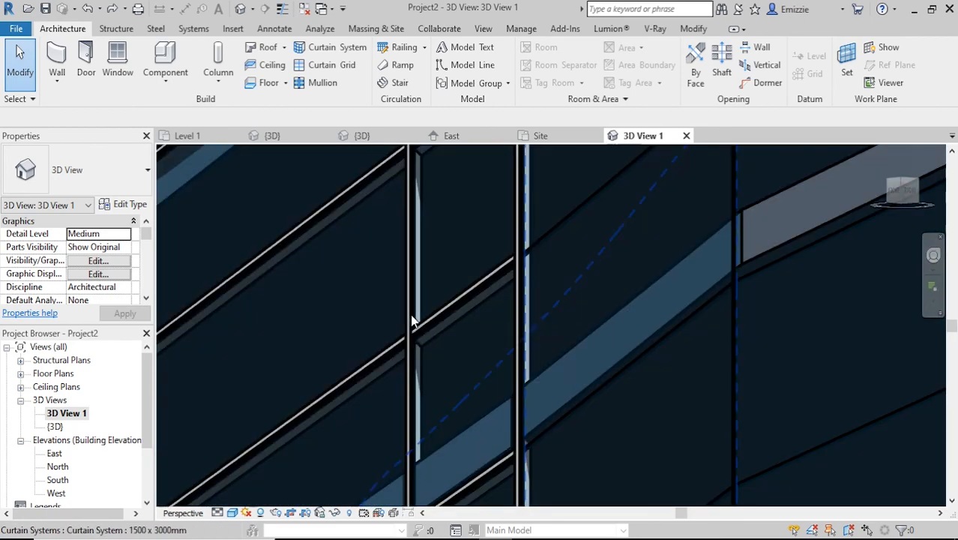
scroll(498, 338, down, 4)
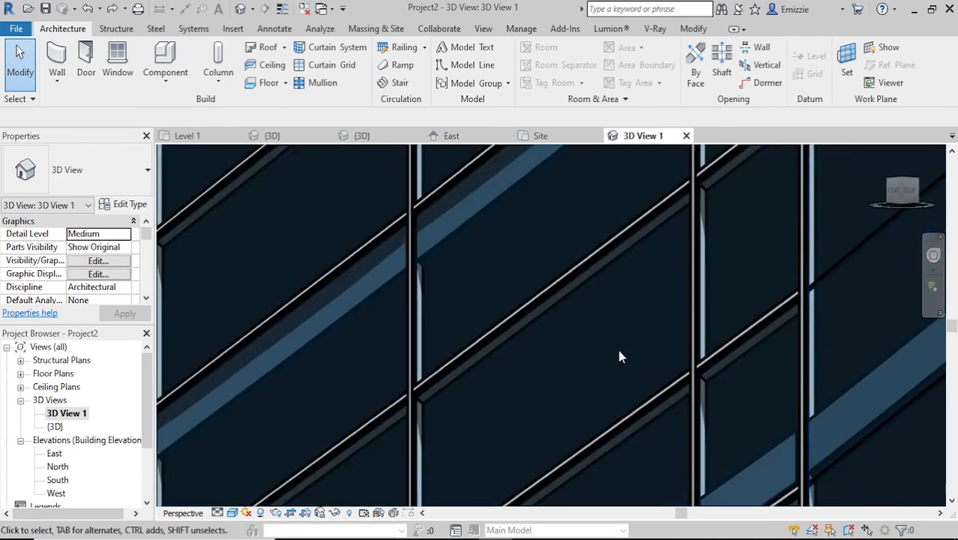
scroll(533, 362, down, 4)
scroll(513, 383, down, 4)
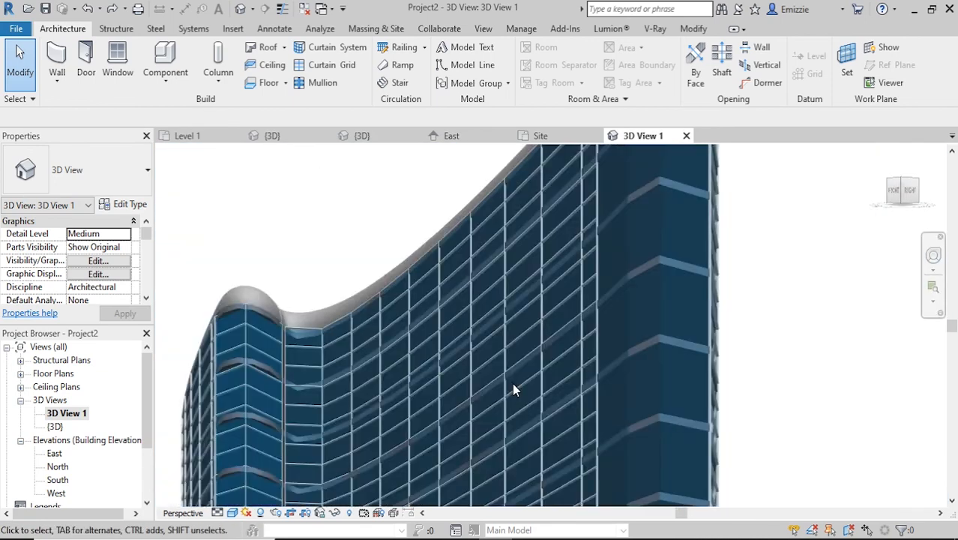
scroll(512, 382, down, 3)
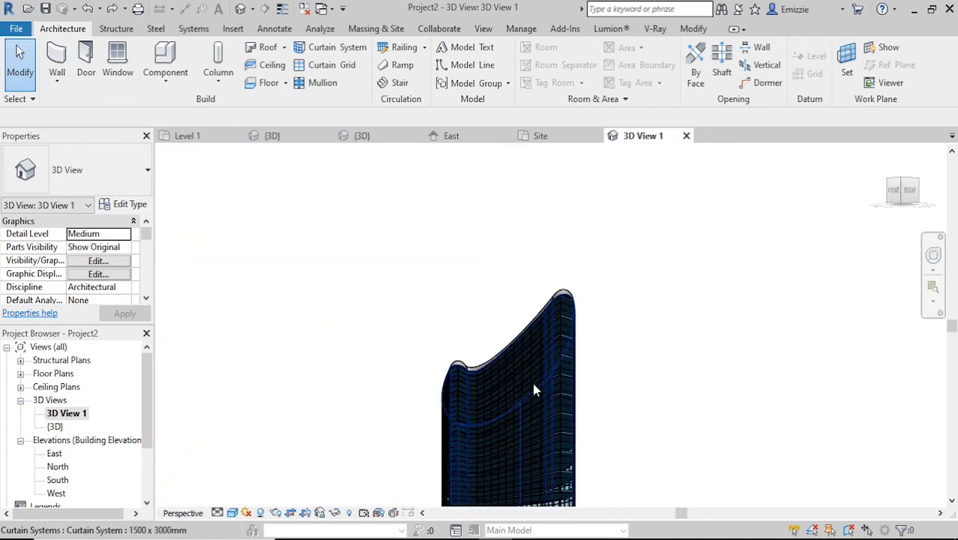
scroll(511, 371, down, 2)
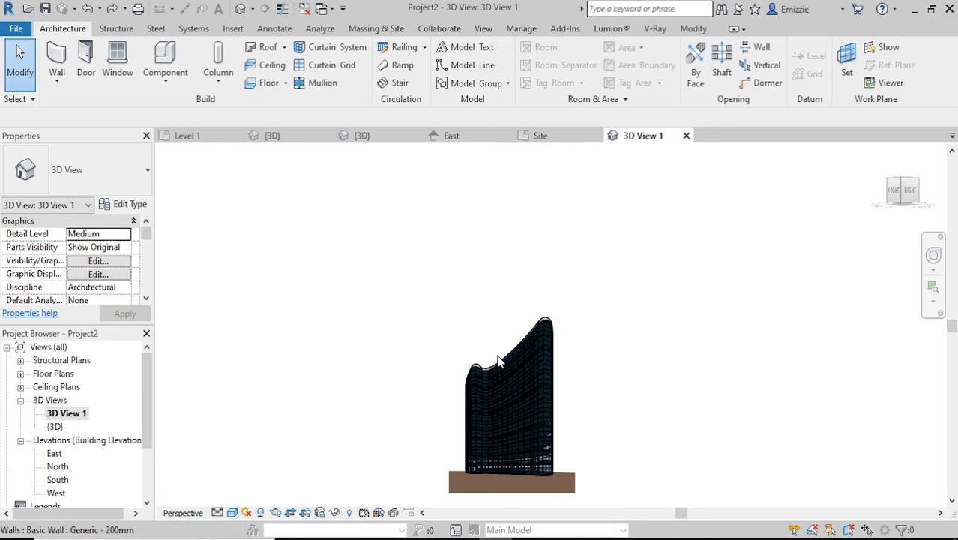
scroll(495, 361, up, 3)
scroll(525, 375, down, 2)
middle_drag(619, 399, 685, 366)
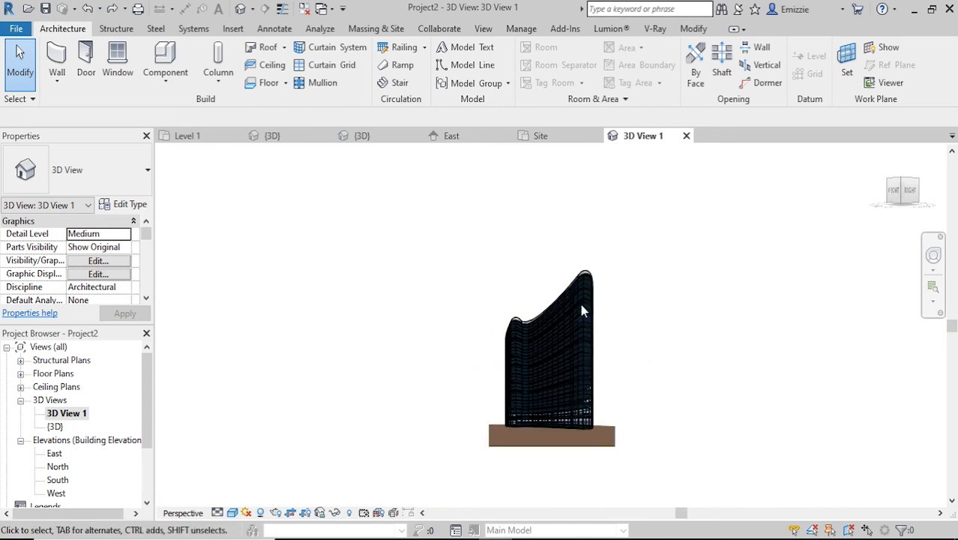
scroll(580, 304, up, 1)
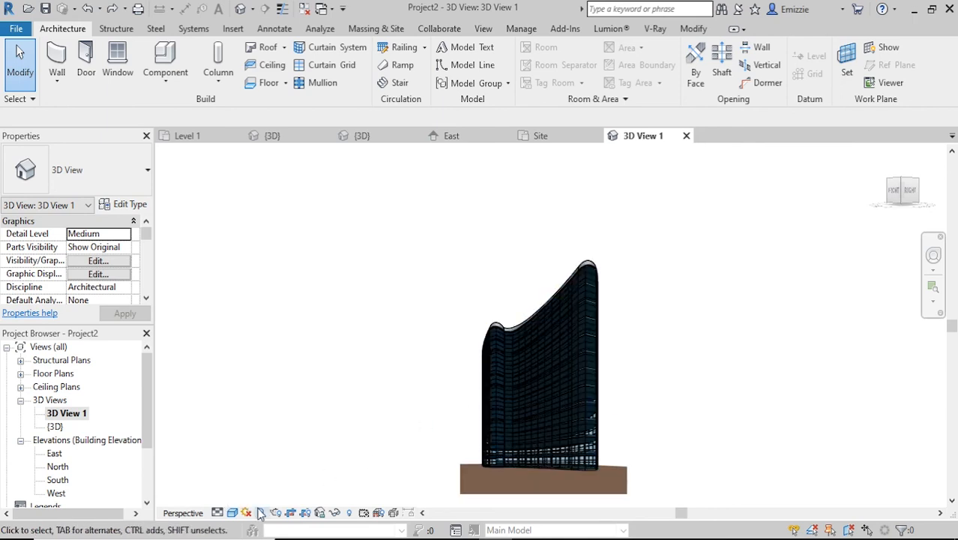